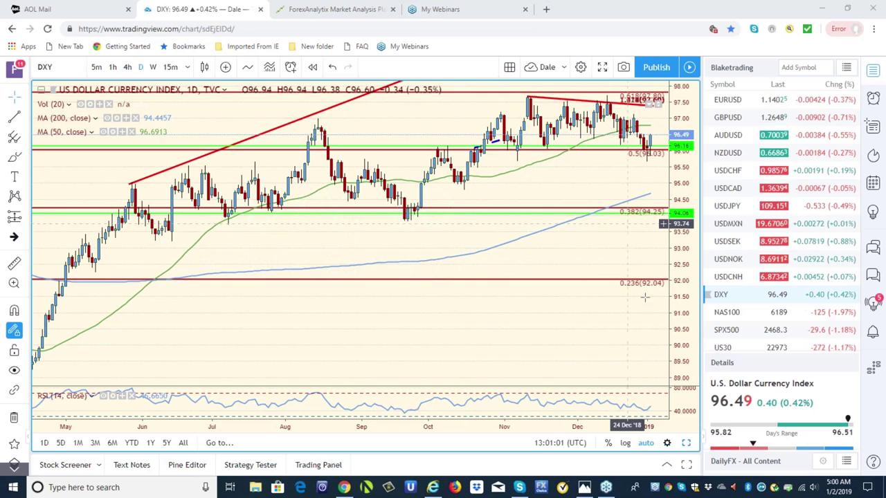
Load the daily SPX500 chart from the watchlist, replacing the US Dollar Index
left_click(723, 331)
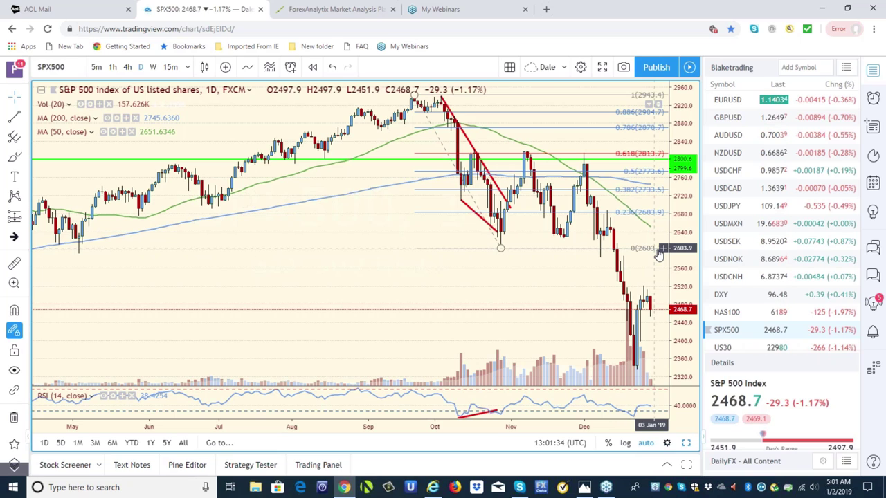
Load the USDJPY chart from the watchlist on 4-hour candles
left_click(727, 206)
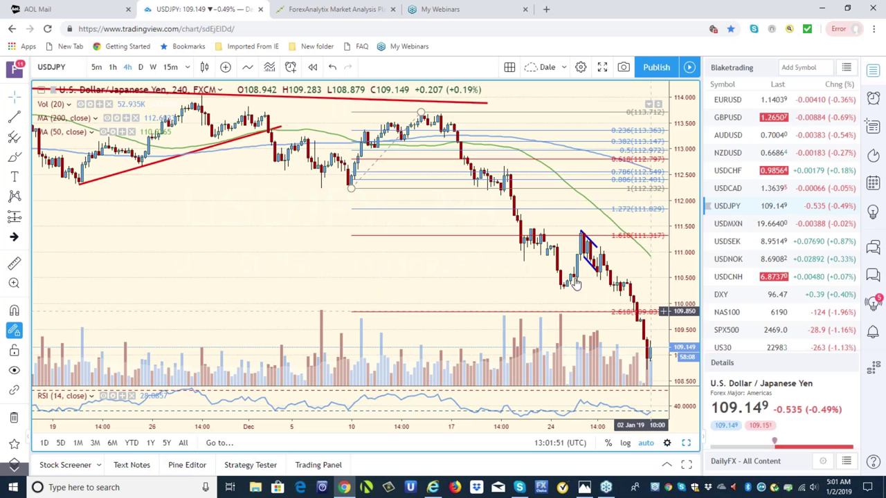
View USDJPY on daily candles, then on the weekly timeframe
left_click(143, 69)
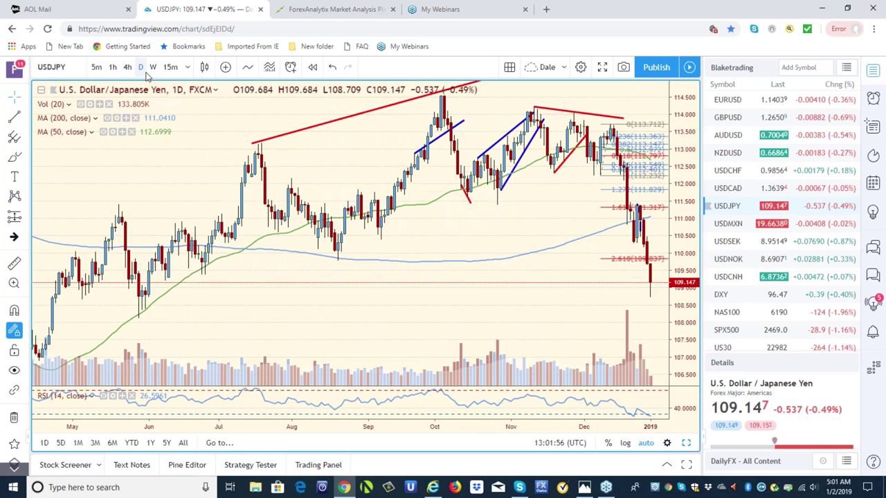
left_click(153, 70)
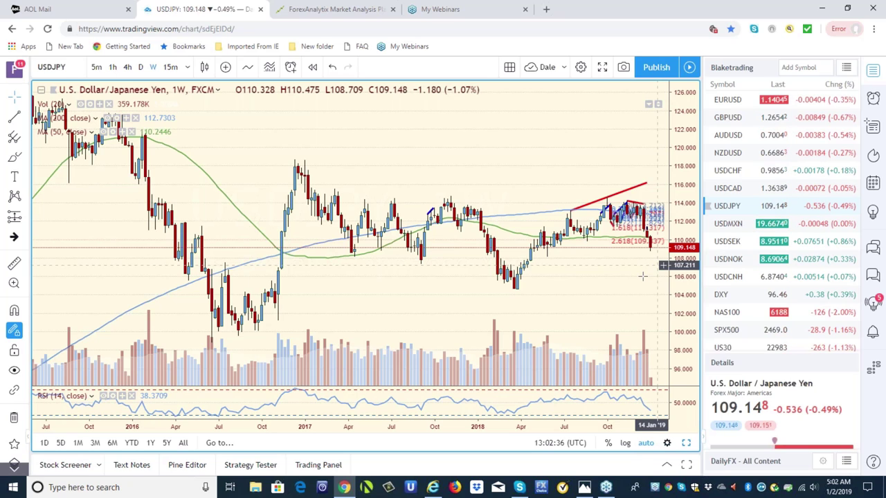
Load the weekly NAS100 chart and scroll the watchlist down to later symbols
left_click(726, 312)
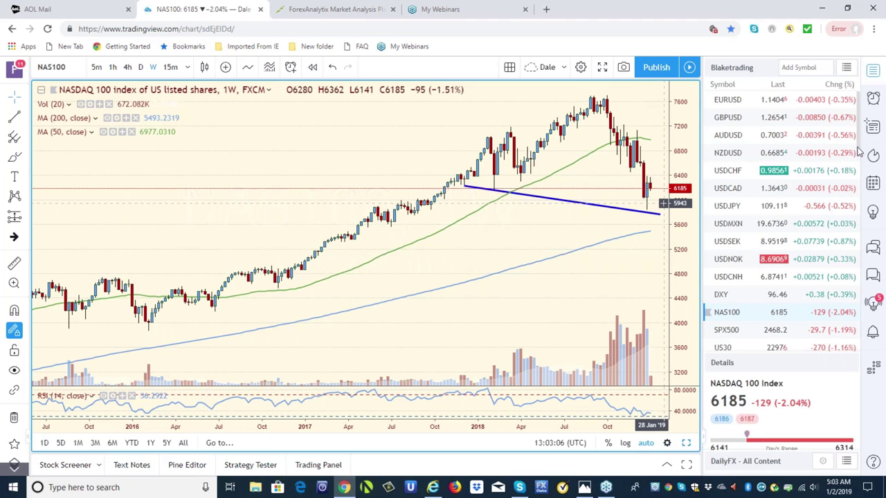
scroll(859, 150, "down", 3)
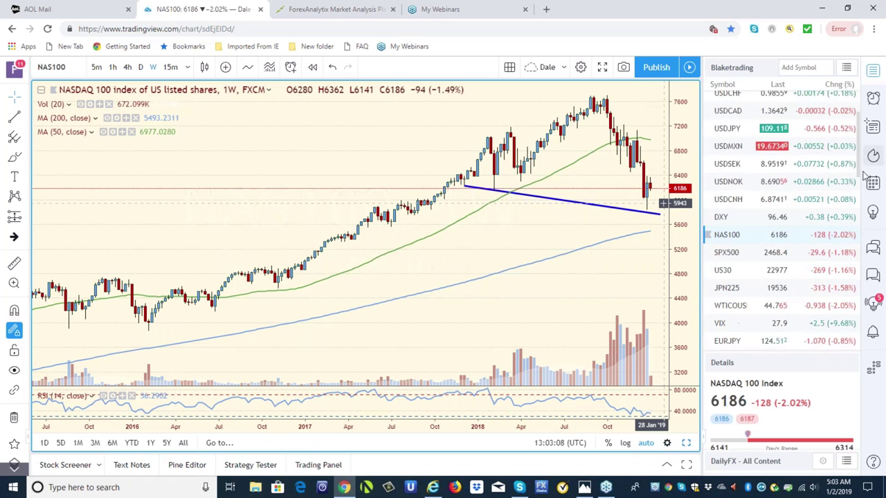
scroll(866, 185, "down", 4)
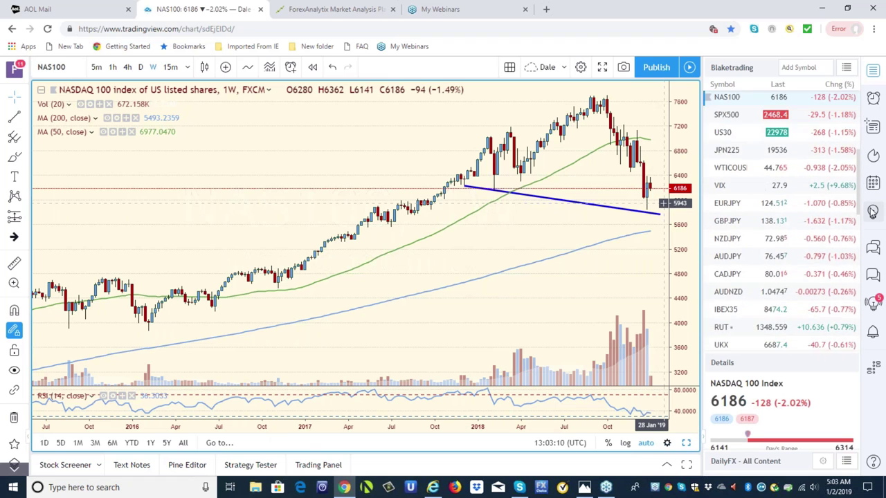
scroll(872, 228, "down", 4)
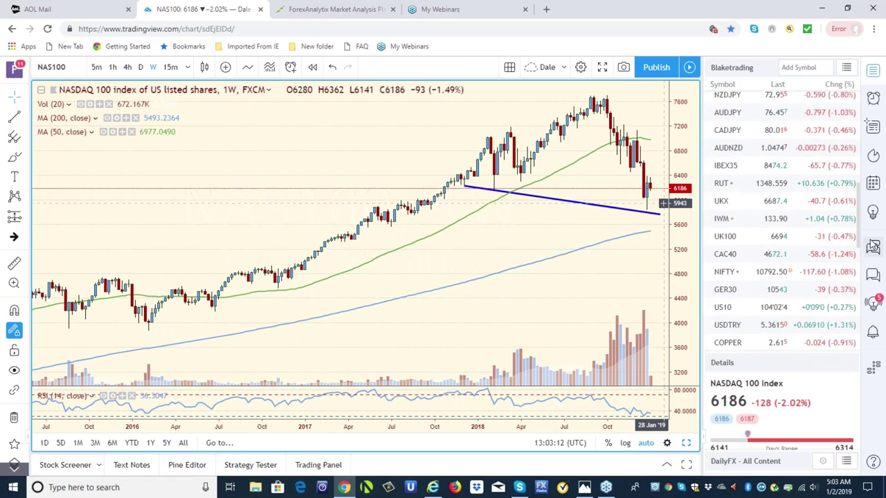
scroll(864, 250, "down", 1)
scroll(861, 256, "down", 3)
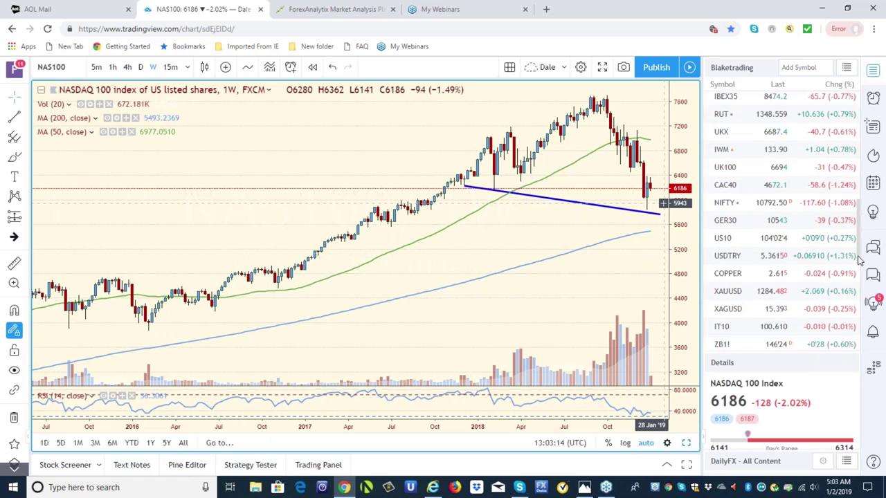
scroll(858, 285, "down", 1)
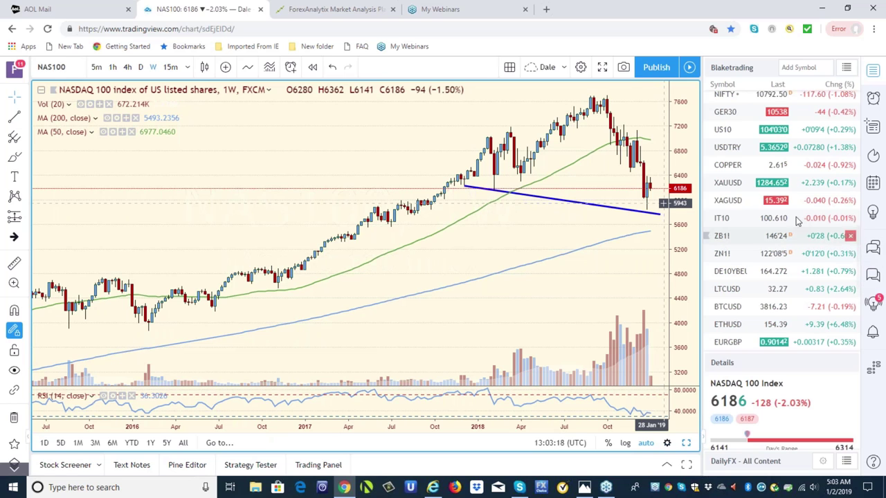
Review XAUUSD on weekly, 4-hour and hourly candles, then load the XAGUSD chart
left_click(727, 185)
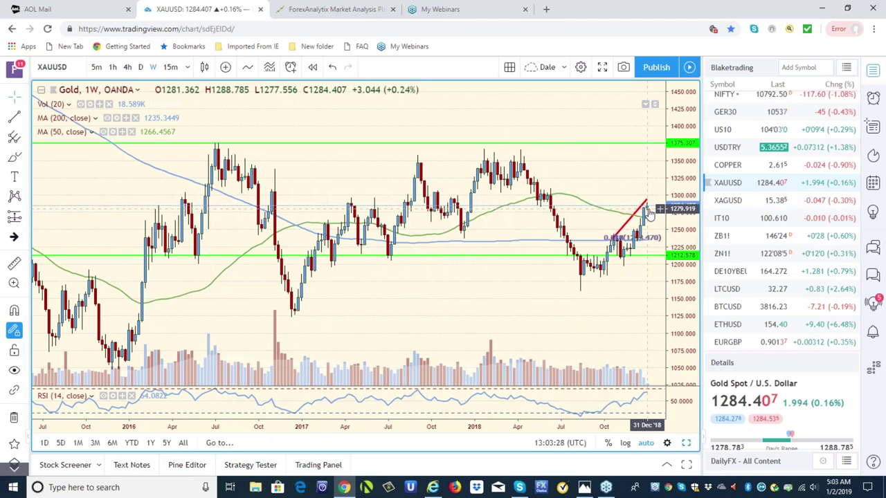
left_click(127, 67)
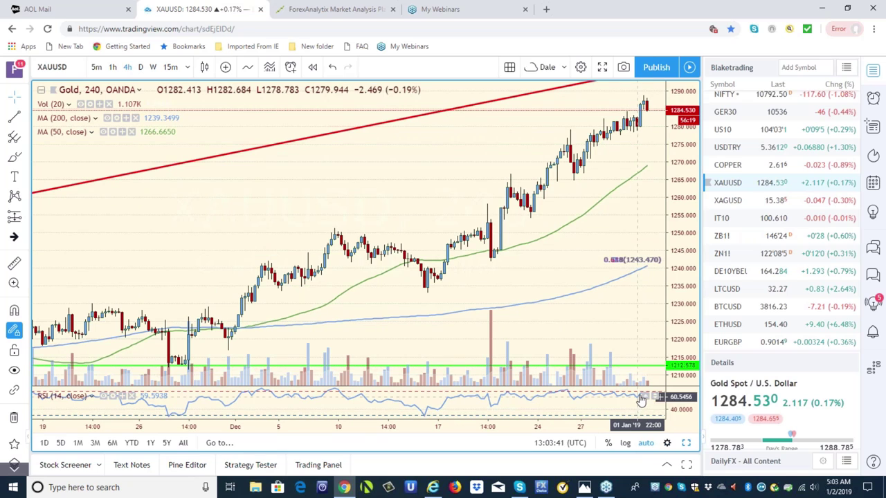
left_click(112, 67)
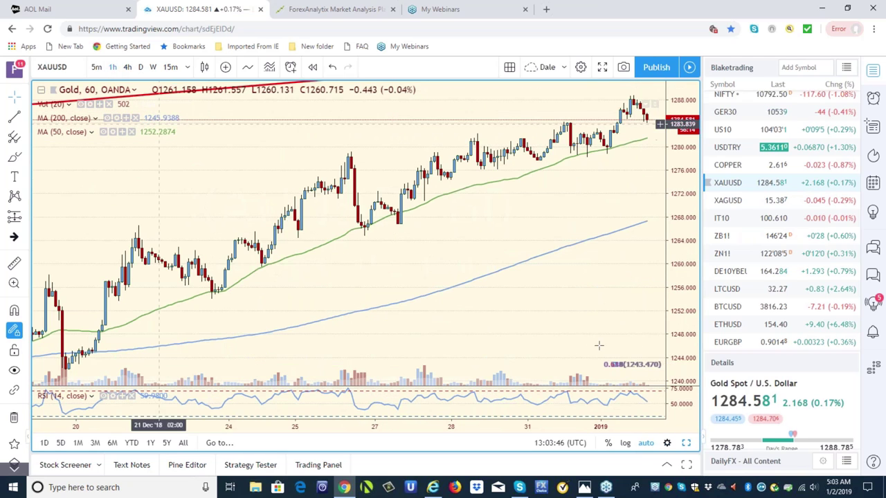
left_click(723, 201)
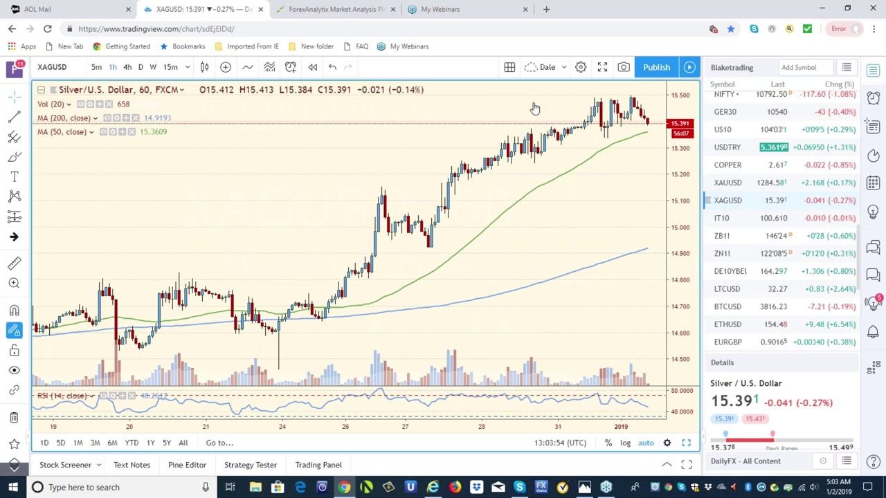
Put the XAGUSD chart on 4-hour candles
left_click(130, 67)
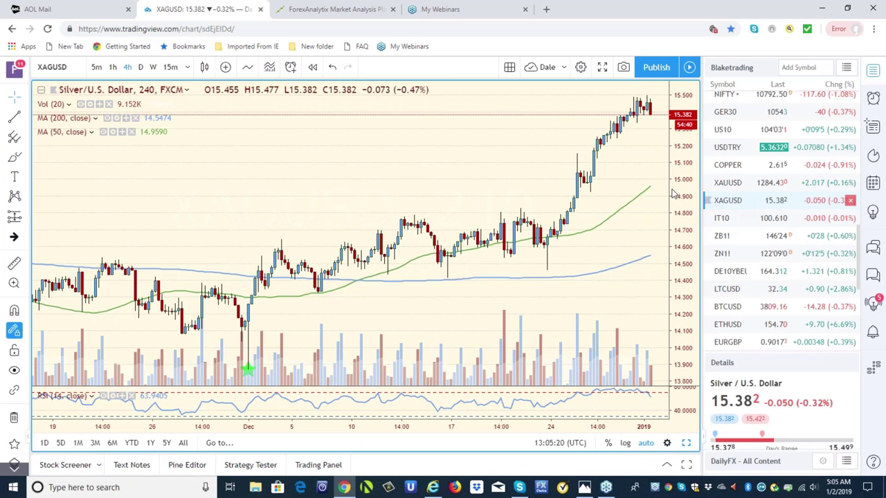
Look at silver on hourly candles, then load the hourly BTCUSD chart
left_click(114, 67)
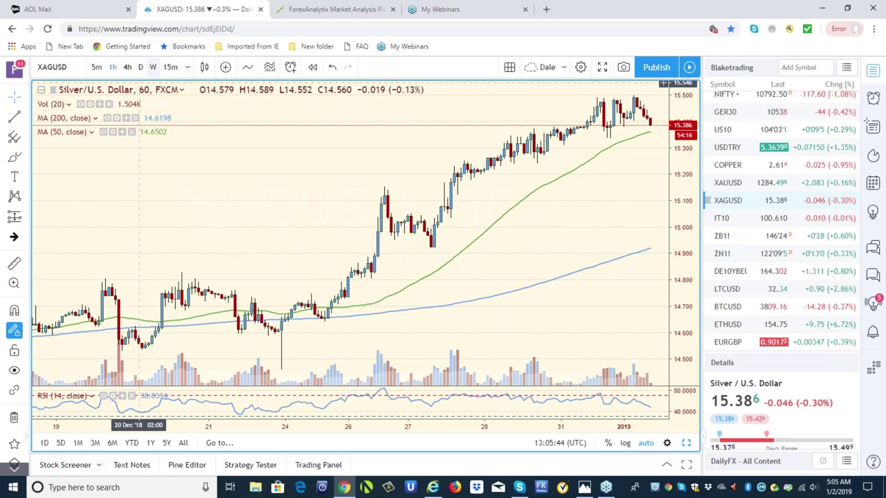
left_click(733, 313)
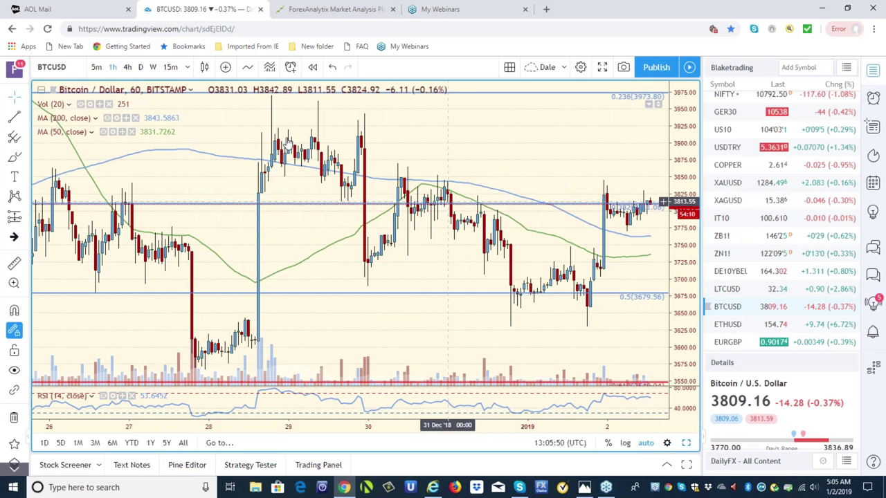
Put Bitcoin on 4-hour candles, then load the ETHUSD chart
left_click(127, 67)
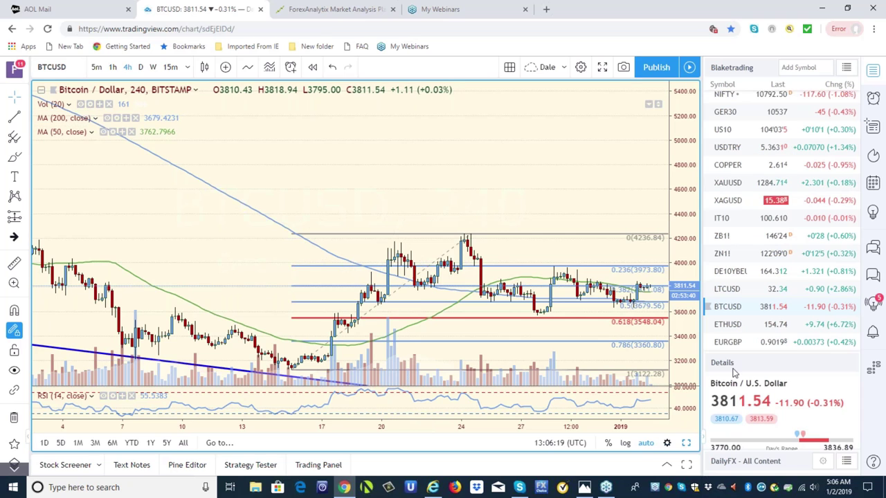
left_click(739, 327)
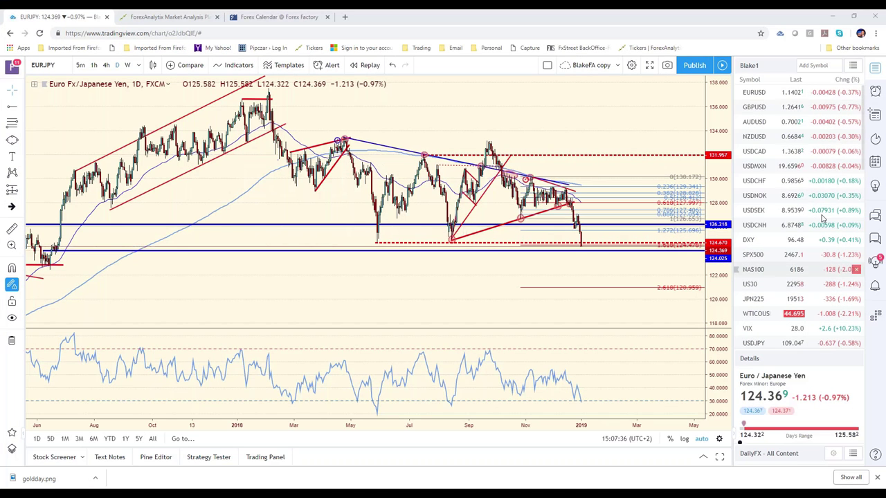
Step through EURUSD and DXY, then load daily XAUUSD and pan back to earlier history
left_click(754, 92)
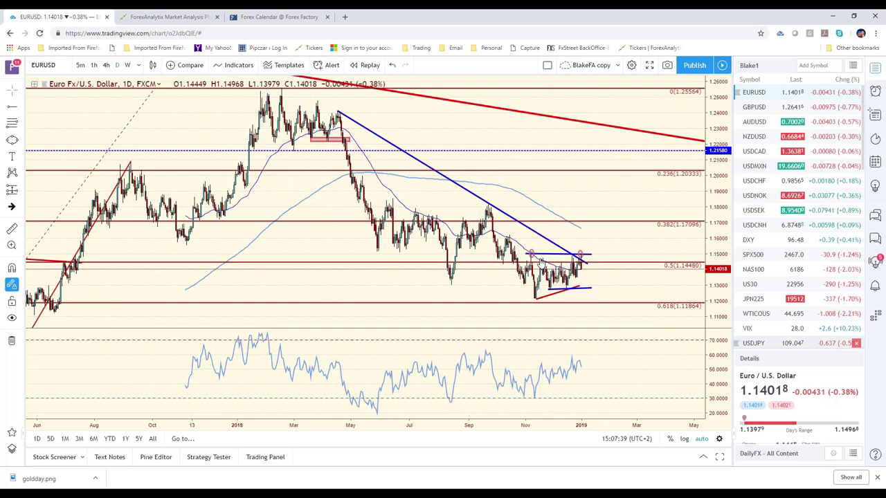
key("Down")
key("Down")
key("Down")
key("Down")
key("Down")
key("Down")
key("Down")
key("Down")
key("Down")
key("Down")
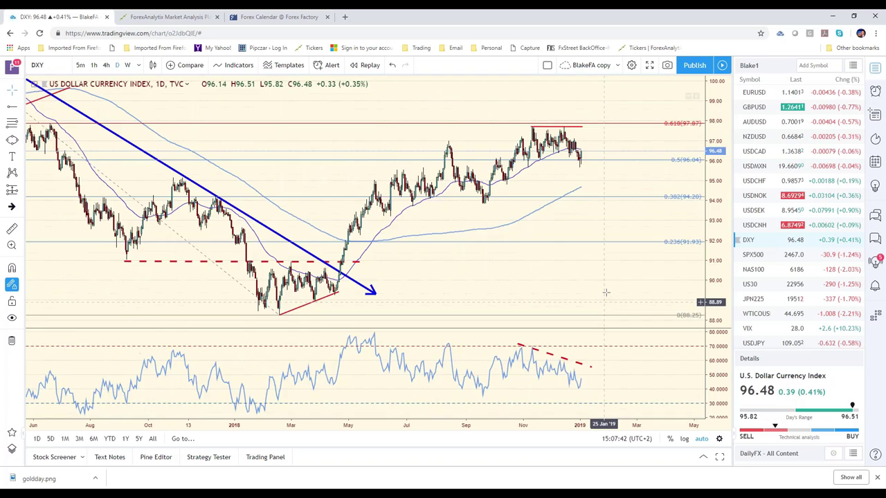
scroll(605, 292, "up", 3)
scroll(632, 179, "down", 2)
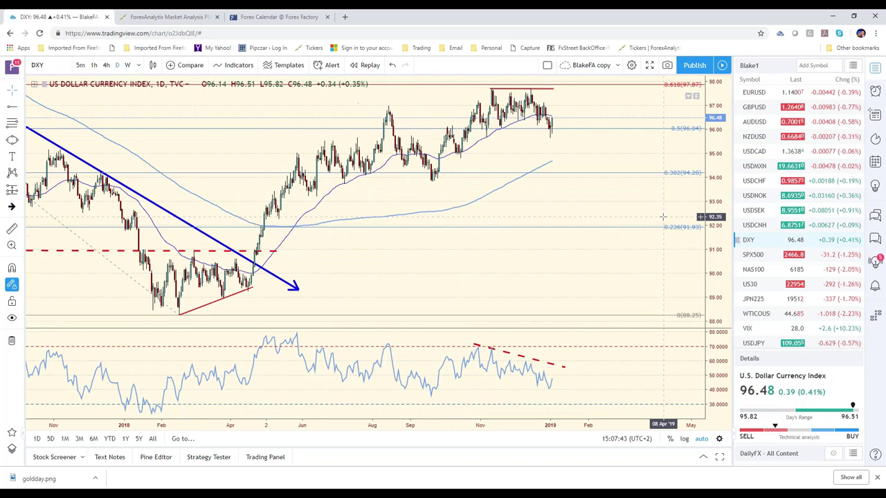
scroll(779, 314, "down", 2)
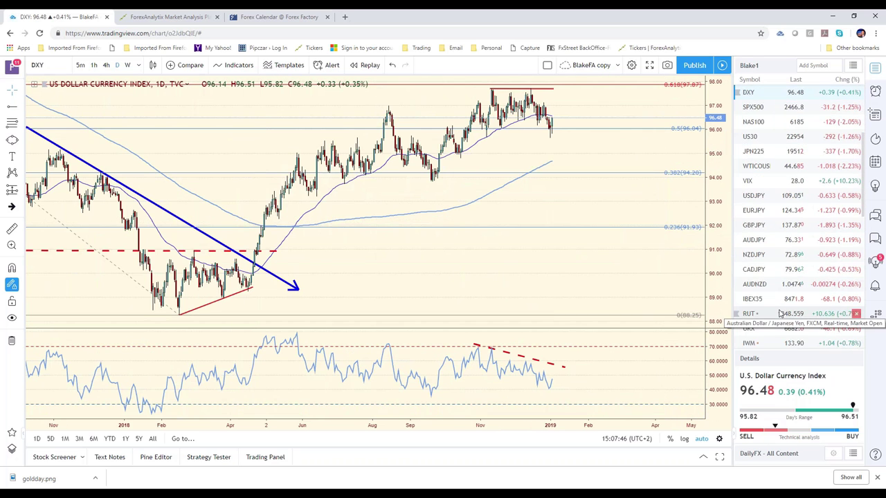
scroll(780, 313, "down", 3)
left_click(779, 306)
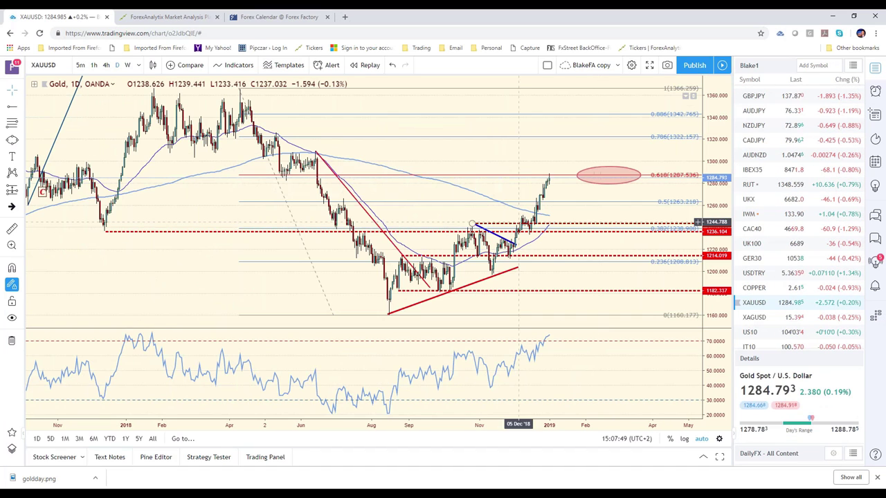
left_click_drag(159, 283, 237, 285)
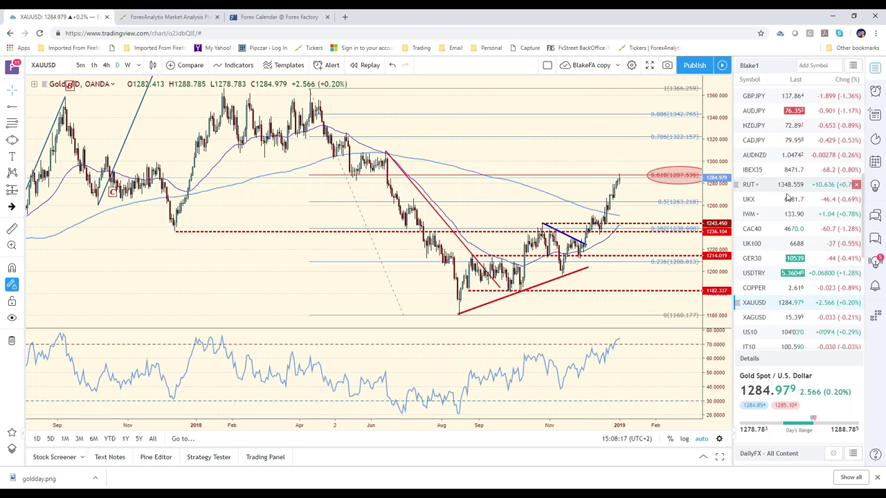
scroll(786, 199, "up", 5)
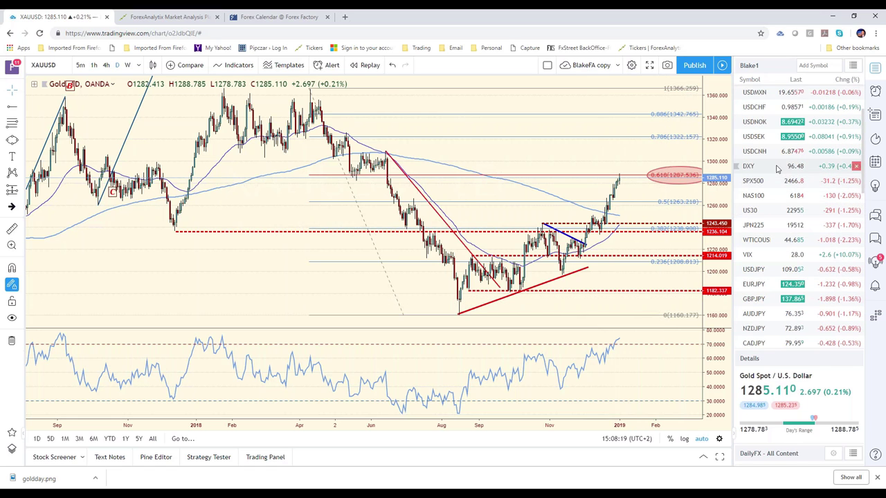
left_click(777, 169)
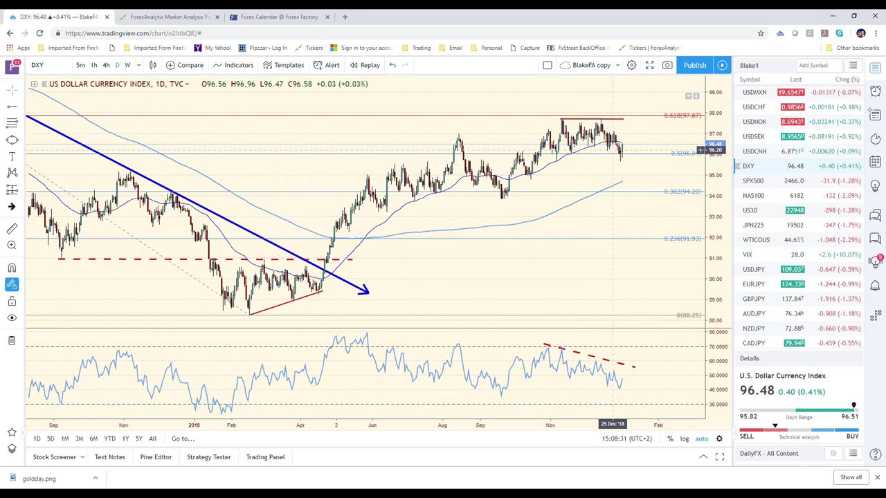
scroll(806, 296, "down", 3)
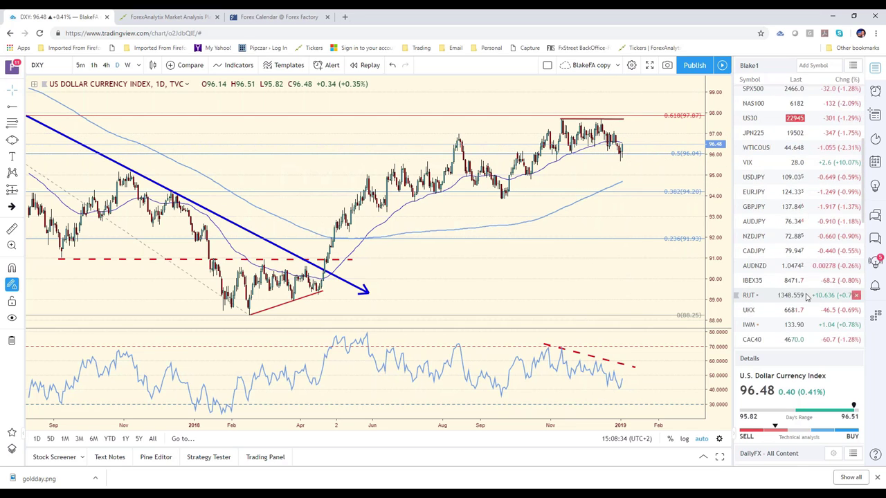
scroll(806, 296, "down", 5)
left_click(780, 286)
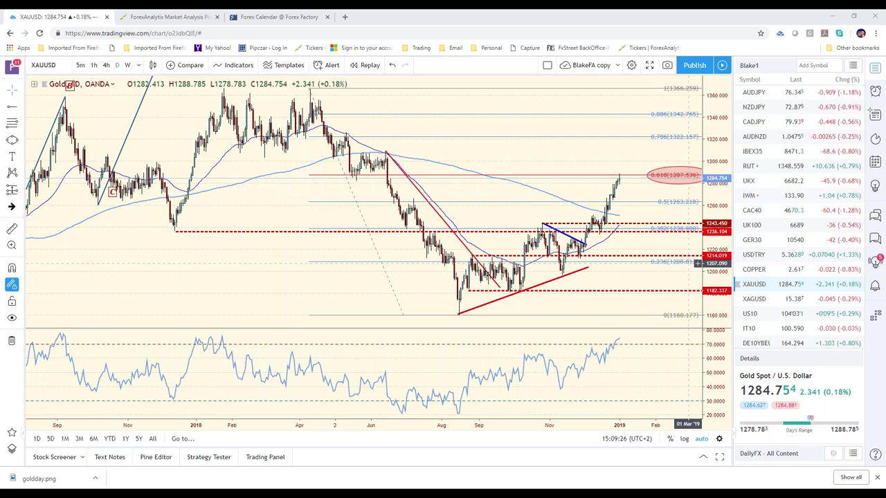
scroll(778, 135, "up", 3)
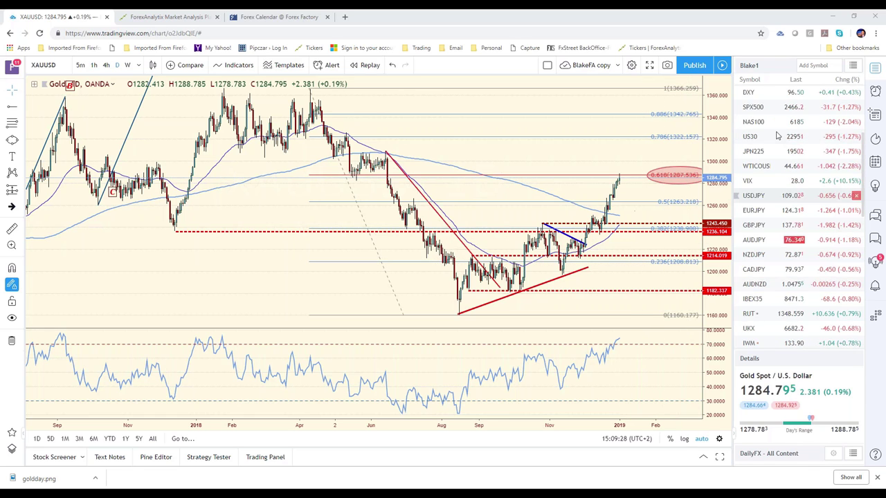
scroll(777, 135, "up", 3)
Cycle through EURUSD, GBPUSD and AUDUSD, set 4-hour candles, then load SPX500
left_click(786, 96)
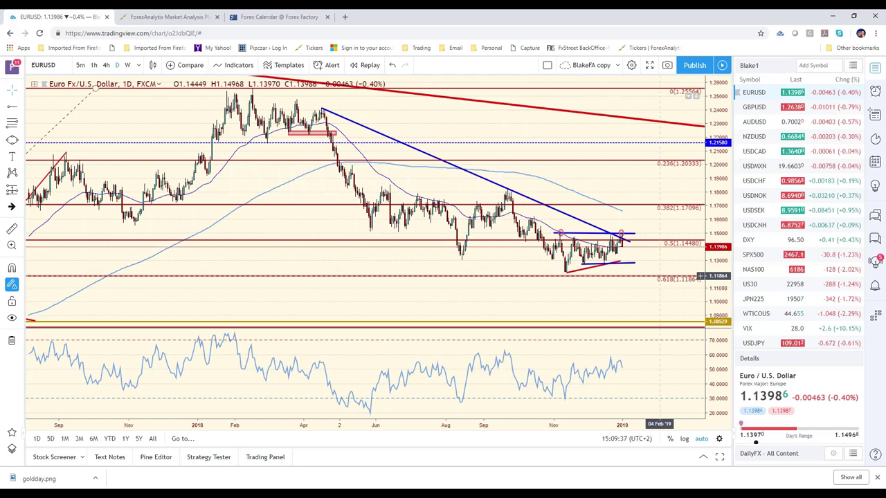
left_click(775, 108)
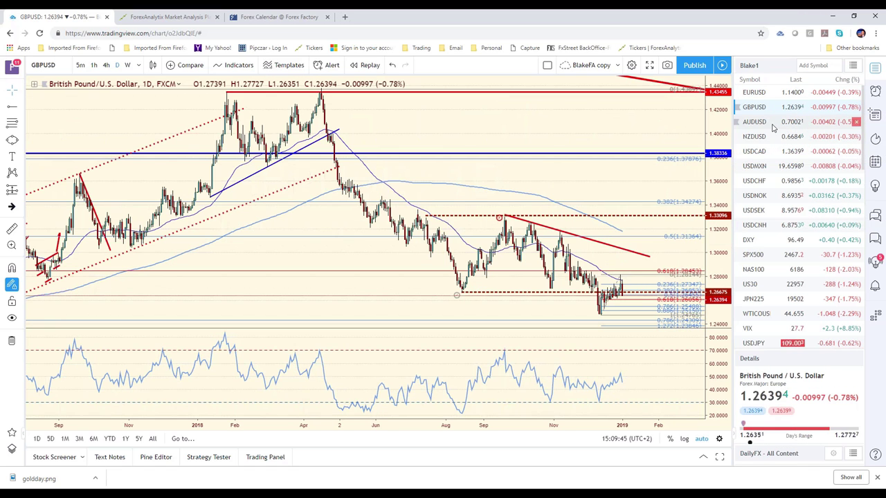
left_click(756, 123)
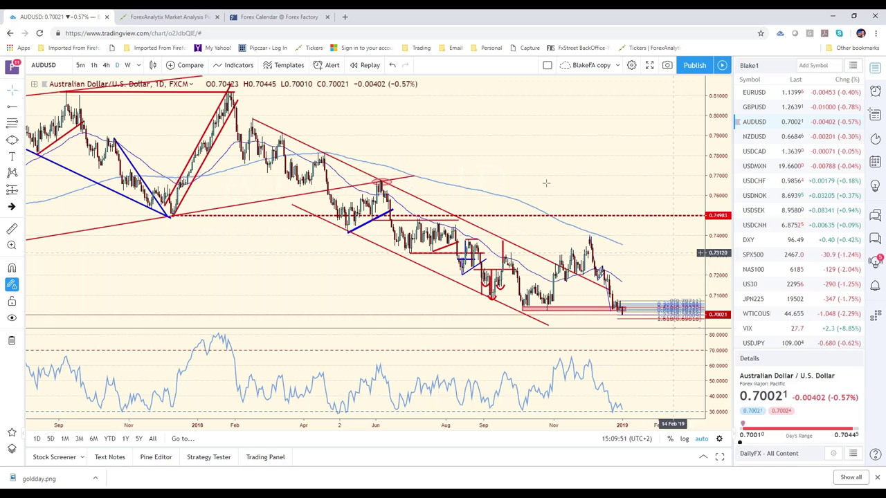
left_click(111, 65)
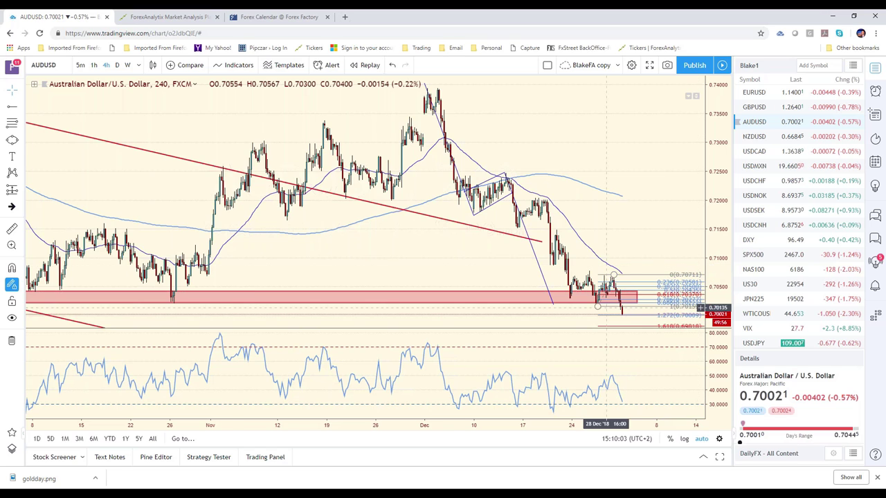
scroll(606, 308, "down", 3)
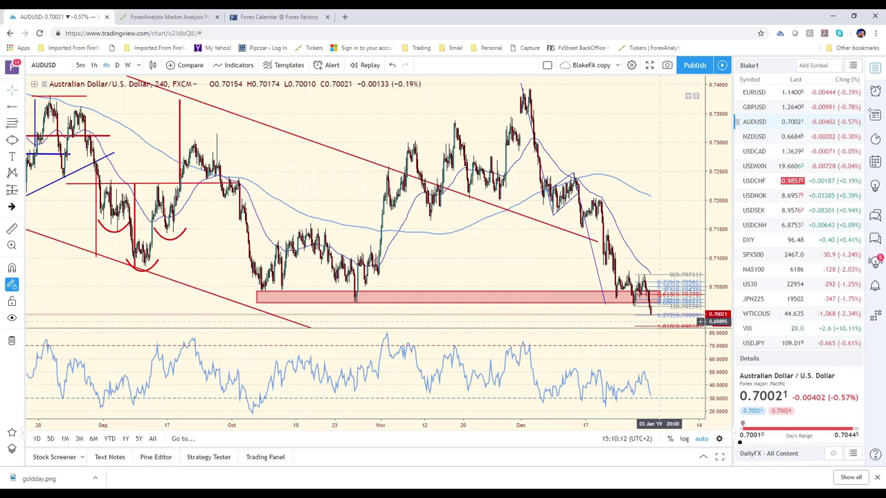
left_click(761, 256)
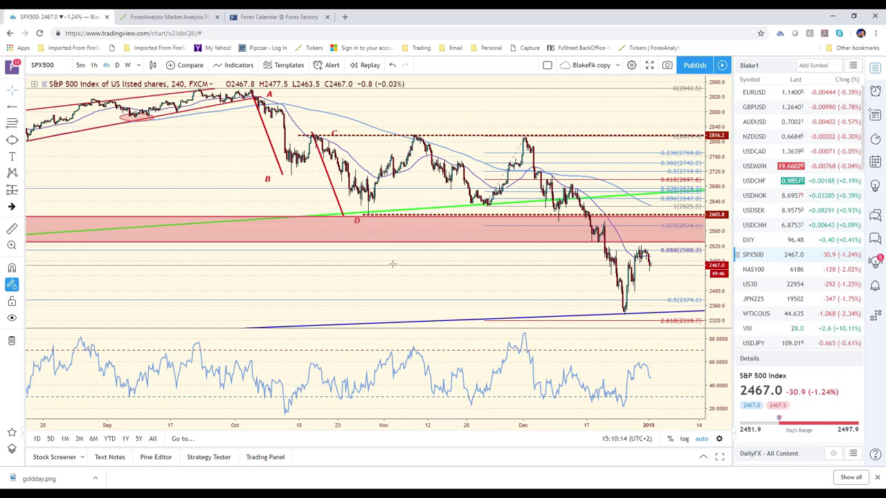
Put the S&P 500 on weekly candles, zoom out to 1996, then frame 2016–2019 with its trendlines
left_click(117, 64)
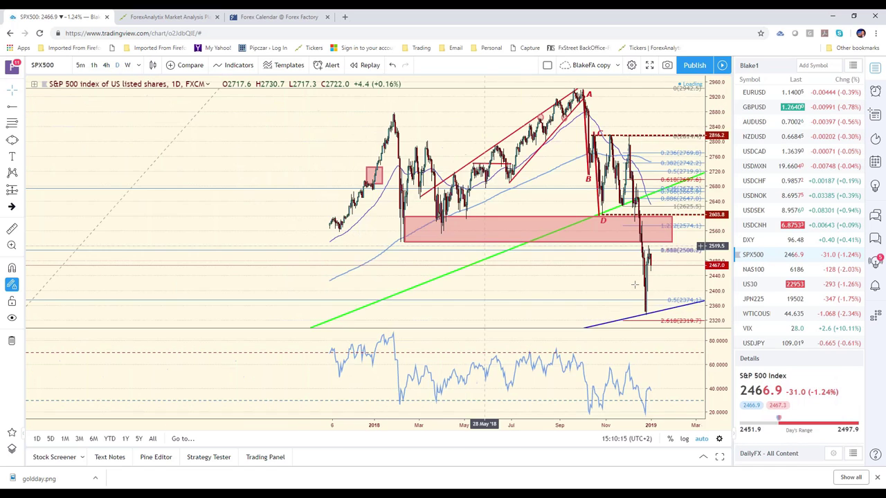
scroll(555, 274, "down", 6)
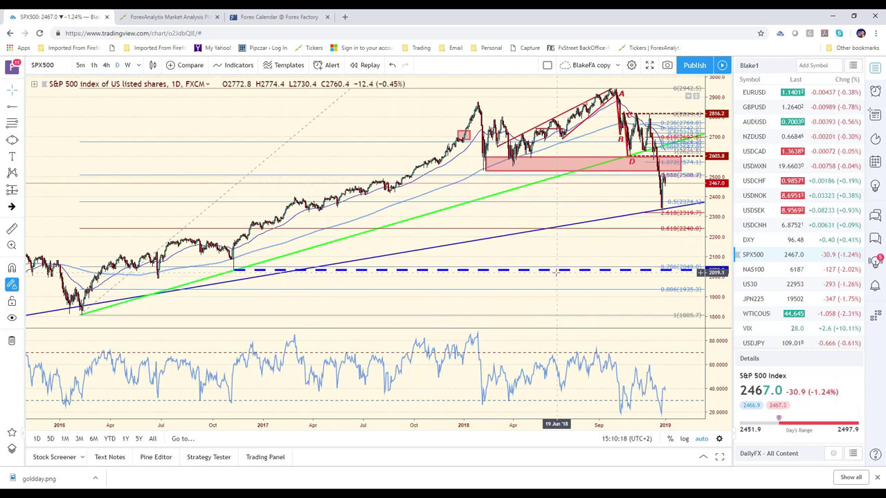
scroll(556, 273, "up", 2)
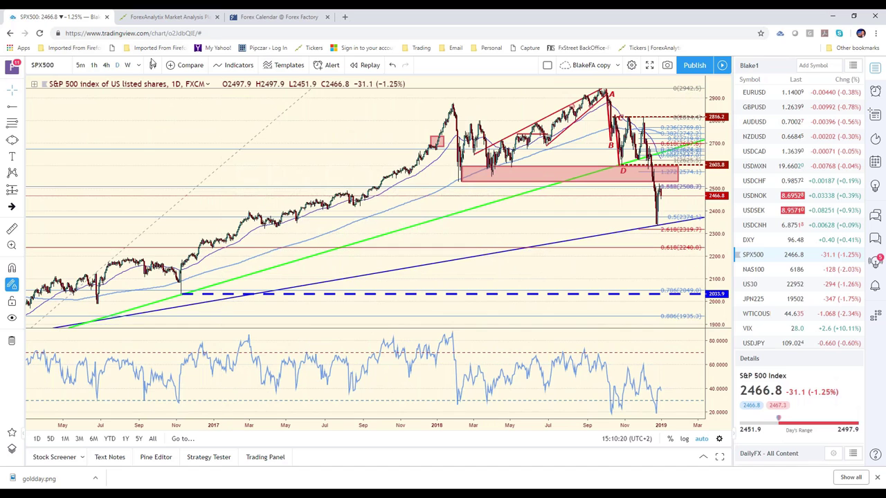
left_click(127, 65)
scroll(609, 256, "down", 2)
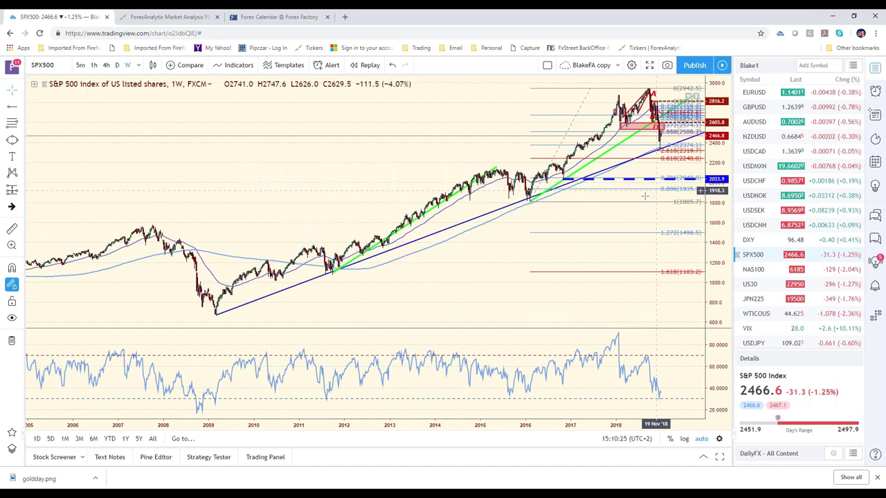
scroll(623, 215, "down", 1)
scroll(620, 214, "down", 3)
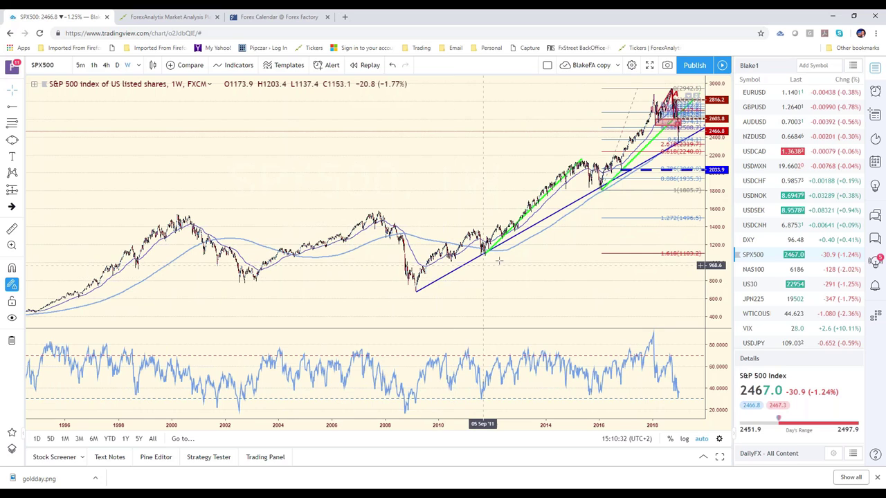
scroll(500, 260, "up", 5)
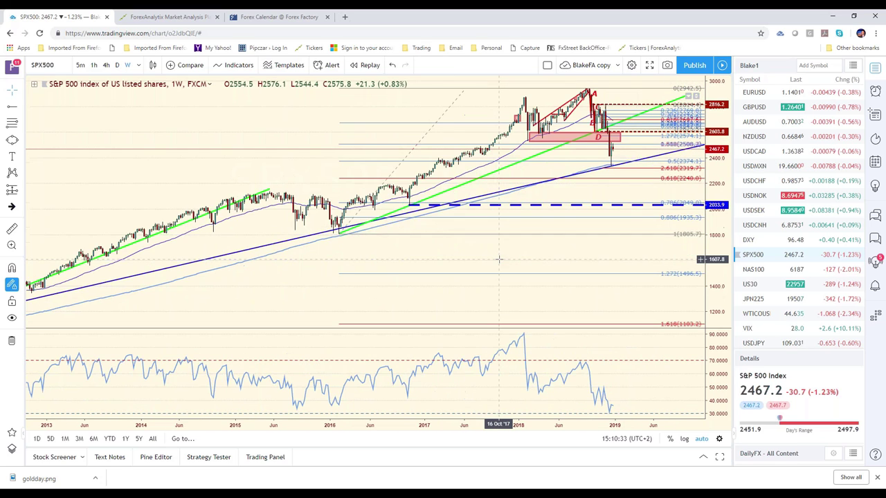
scroll(512, 259, "up", 3)
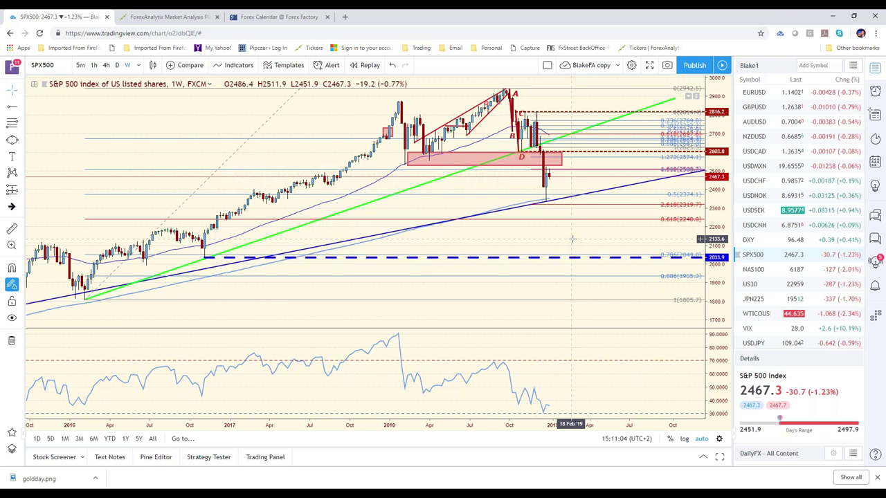
scroll(572, 239, "up", 3)
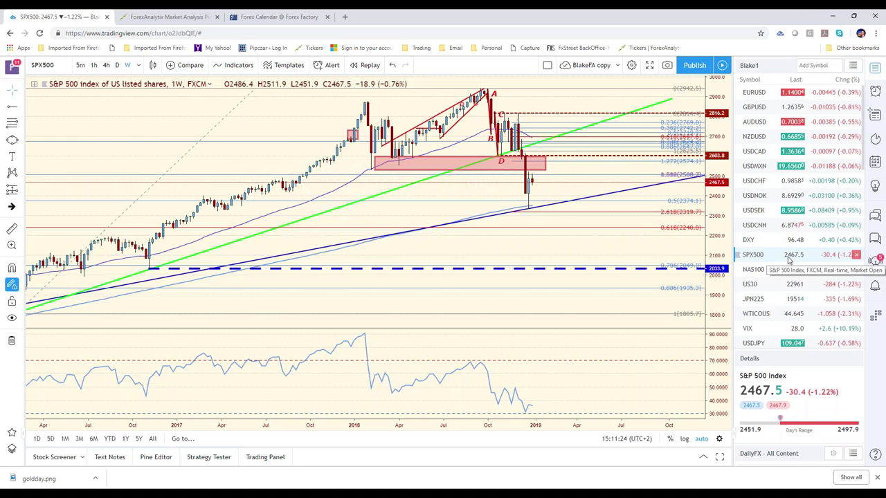
Open the EURUSD chart on daily candles and zoom out for more history
left_click(761, 92)
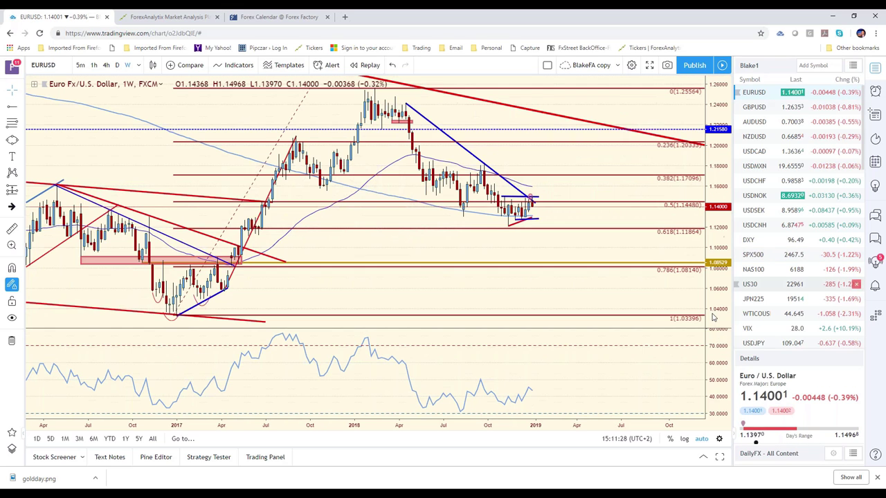
left_click(117, 65)
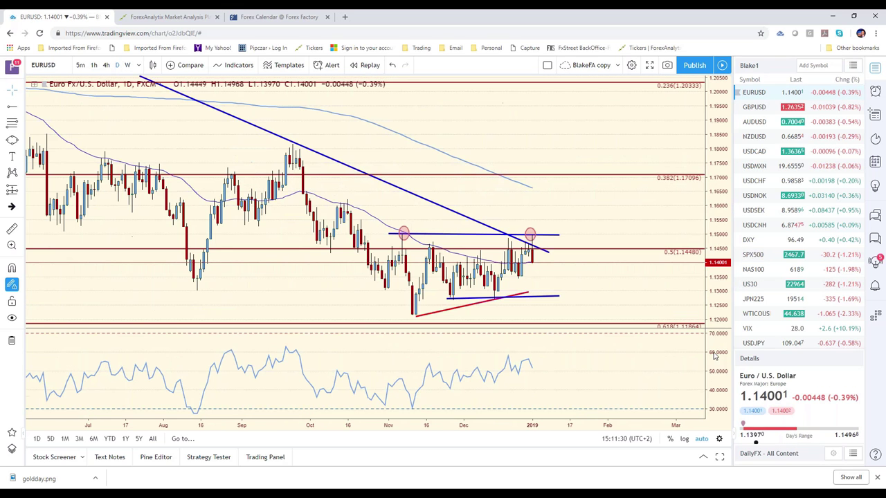
scroll(603, 345, "down", 2)
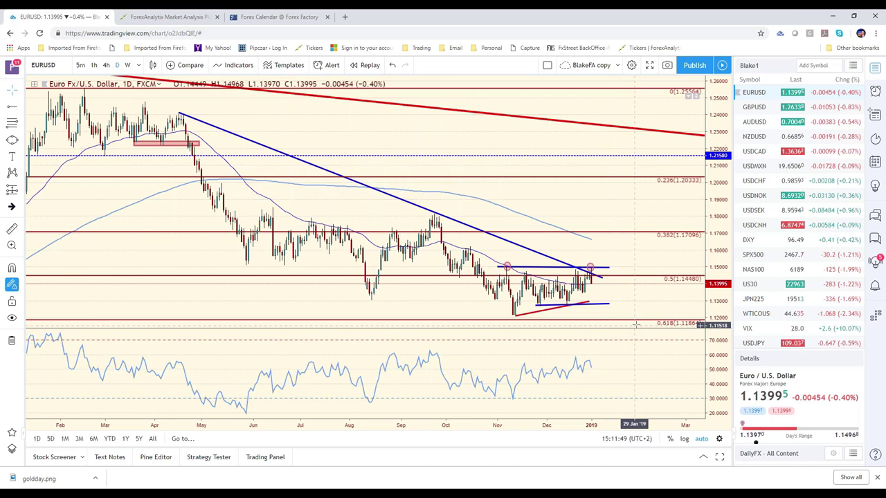
scroll(635, 323, "down", 2)
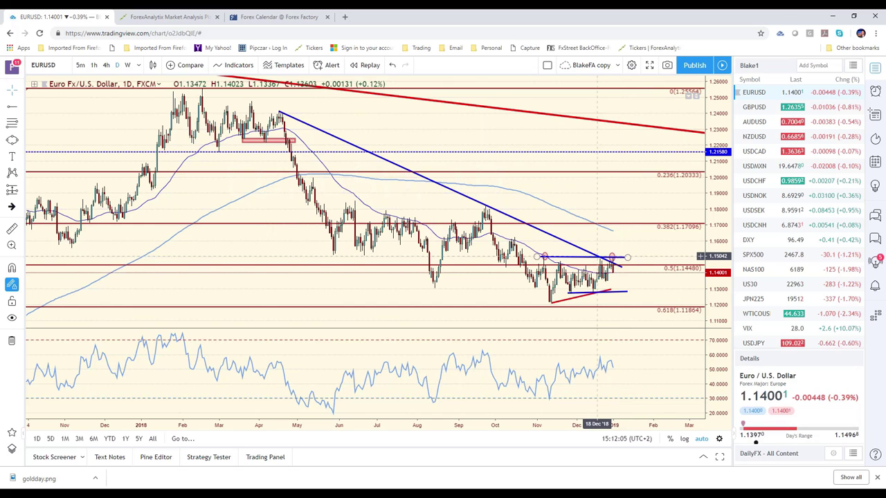
Switch EURUSD to 4-hour candles with 240, select the 1.1500 resistance line, then go to Forex Analytix
type("240")
key("Return")
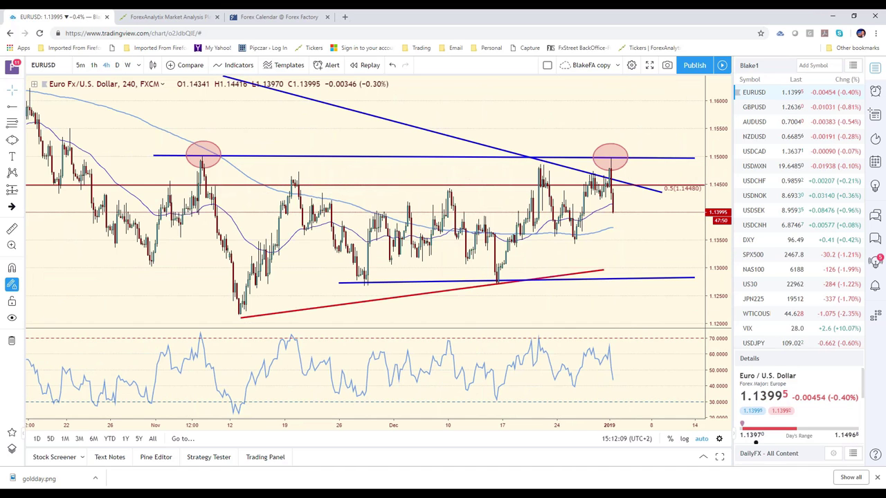
left_click(694, 157)
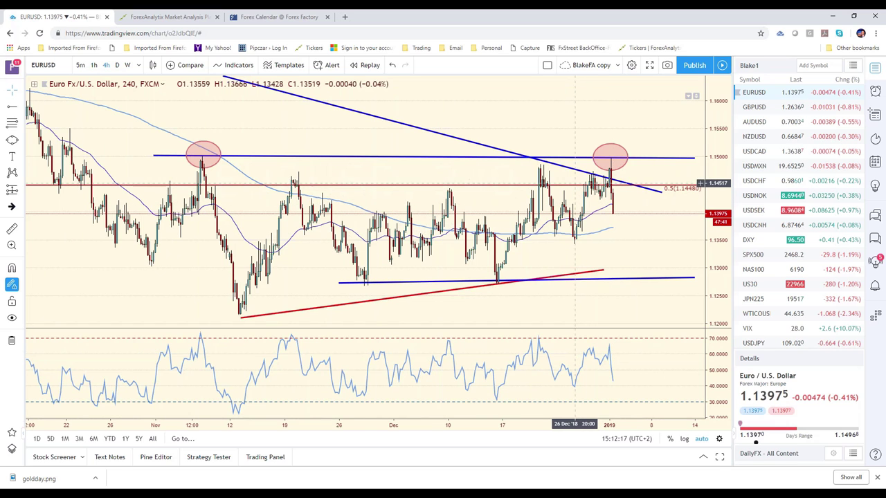
key("ctrl+Tab")
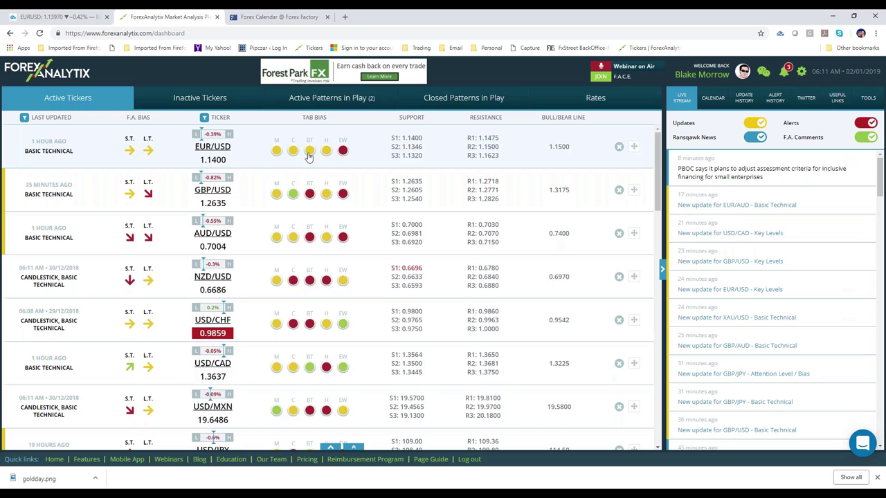
Open the EUR/USD Basic Technical update, view its enlarged chart, close it, and return to TradingView
left_click(309, 151)
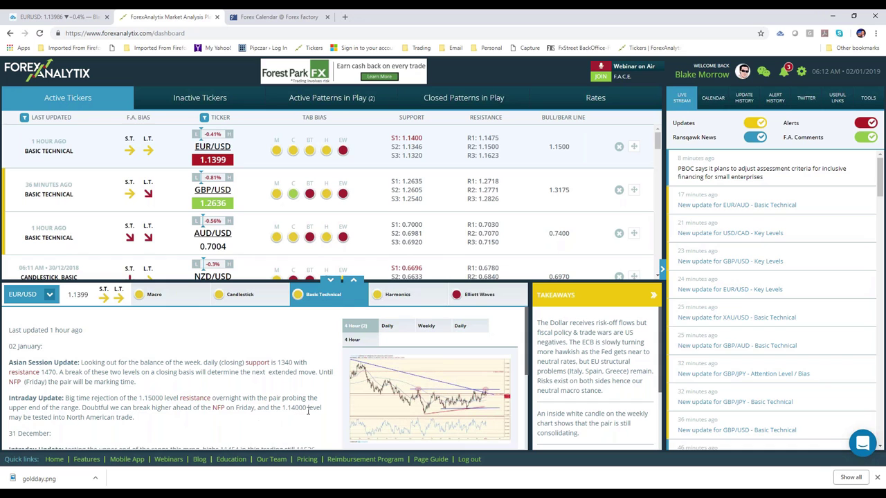
left_click(457, 402)
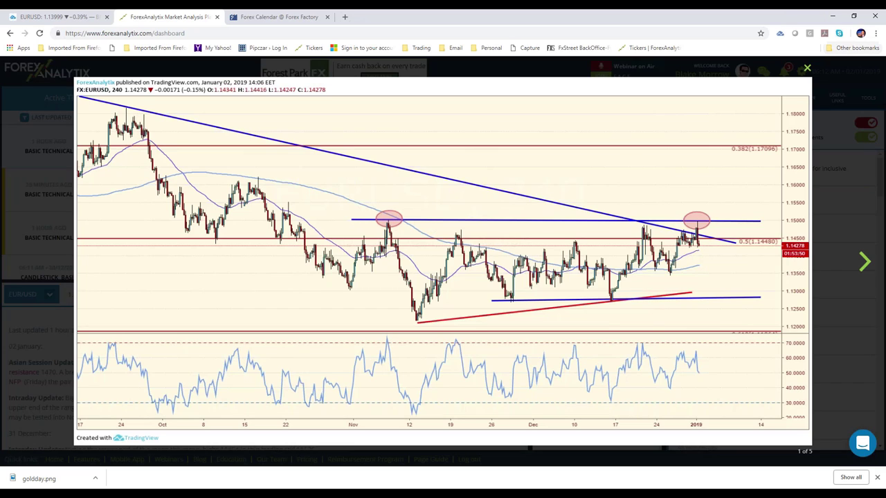
left_click(806, 70)
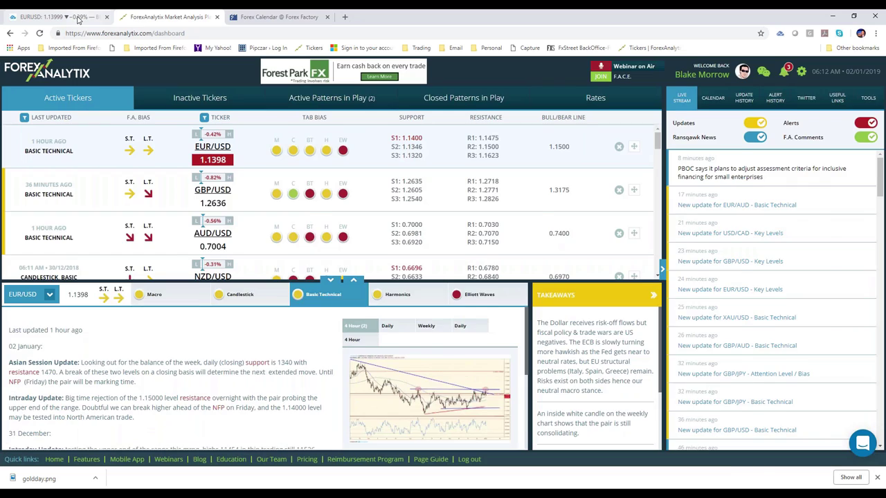
left_click(56, 17)
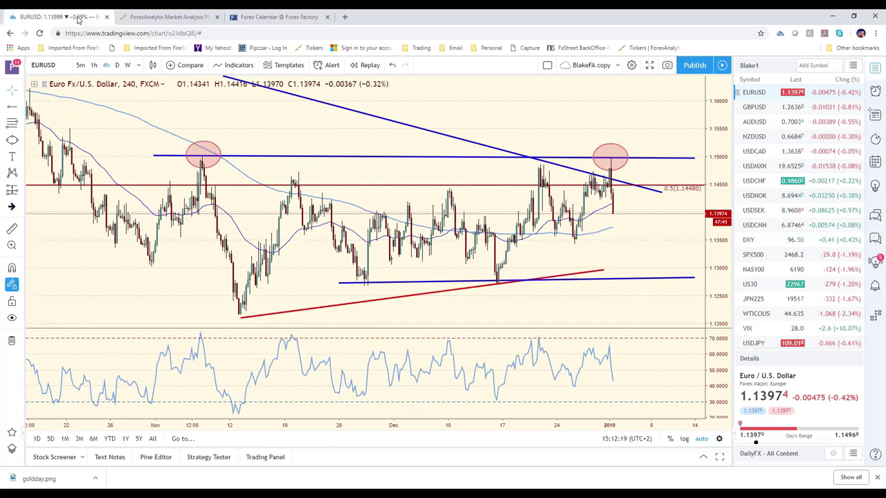
Switch EURUSD to 1-hour candles framing mid-December to early January
left_click(93, 64)
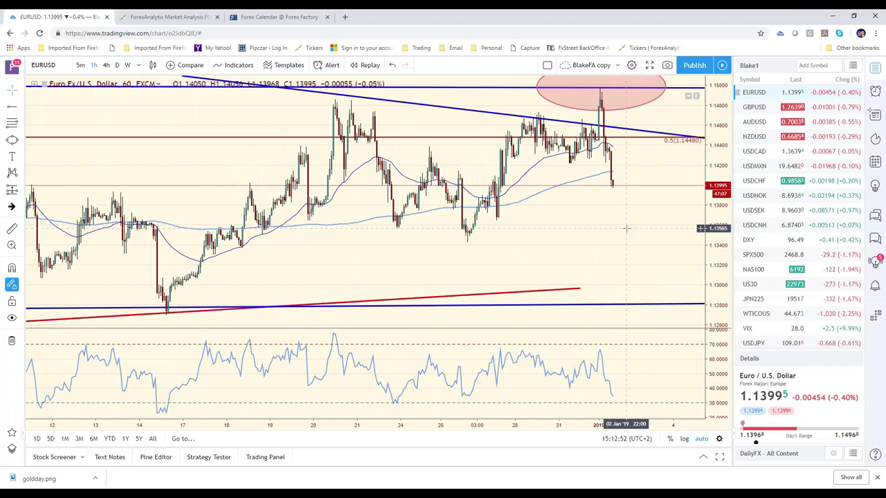
scroll(557, 230, "down", 3)
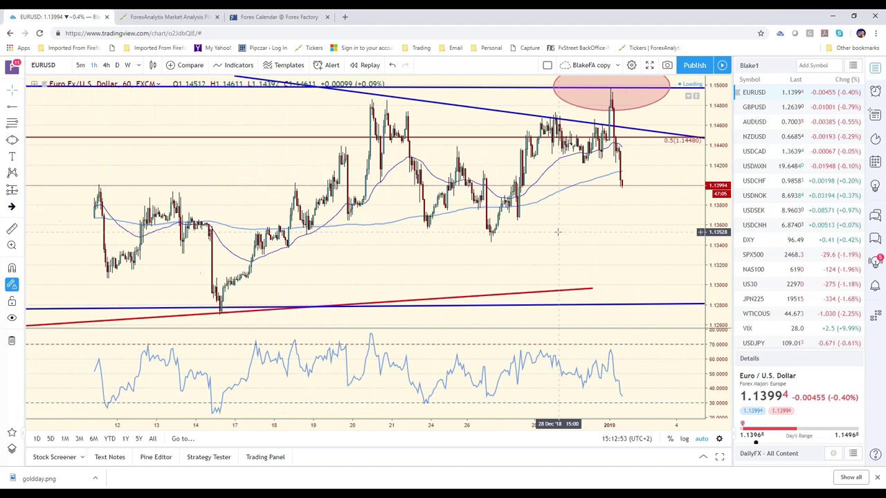
scroll(558, 230, "up", 1)
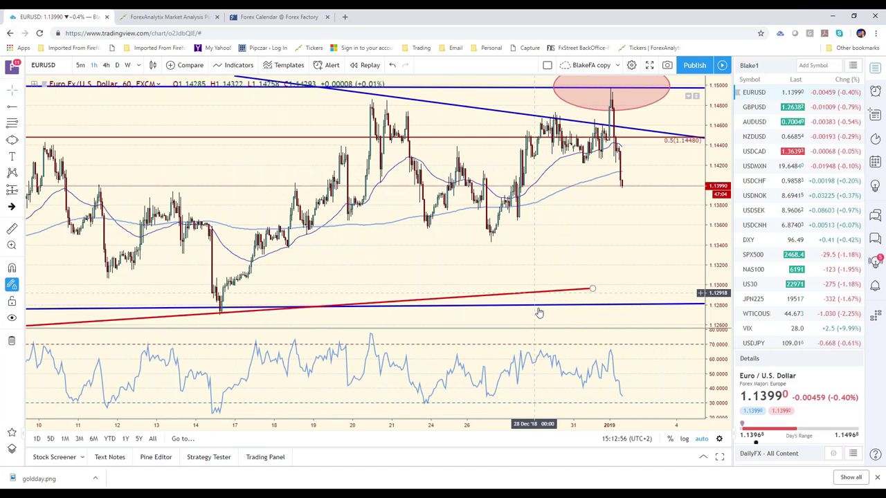
Draw a rising trendline from the 14 Dec low toward early January
left_click(20, 107)
left_click(61, 109)
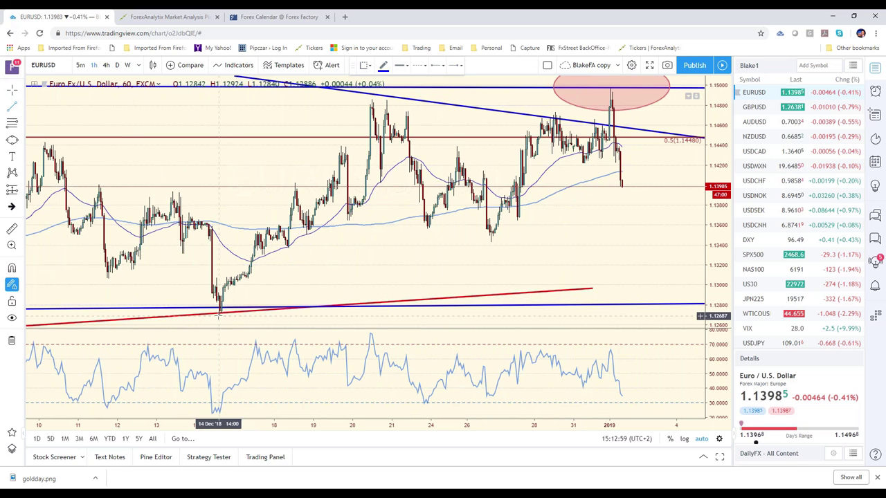
left_click(219, 315)
left_click(659, 197)
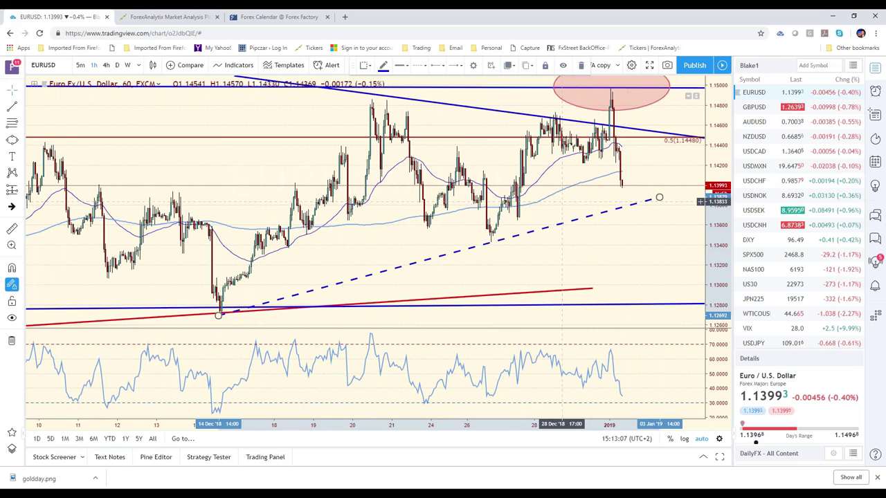
Add a Fibonacci retracement from the 14 Dec low up to the 28 Dec spike high
key("alt+f")
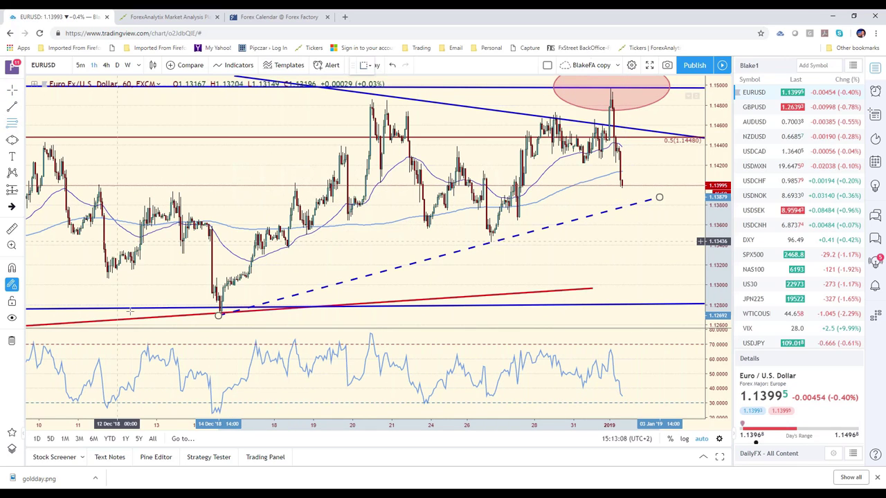
left_click(220, 316)
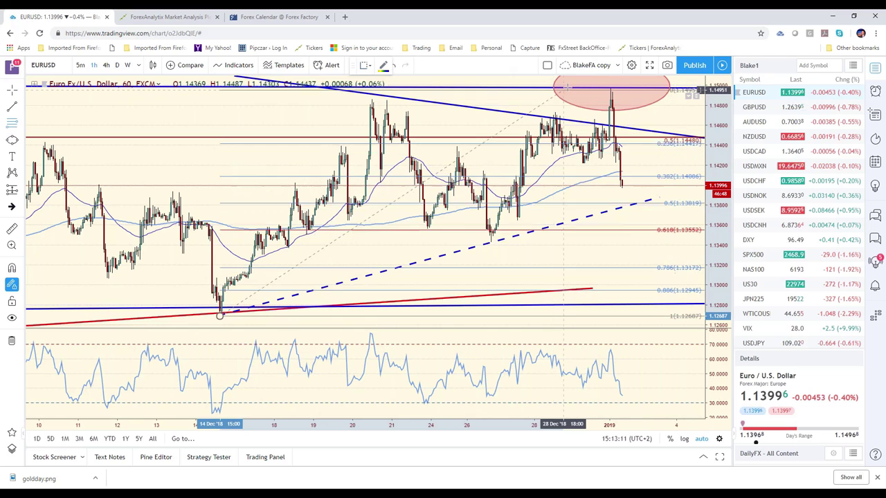
left_click(566, 89)
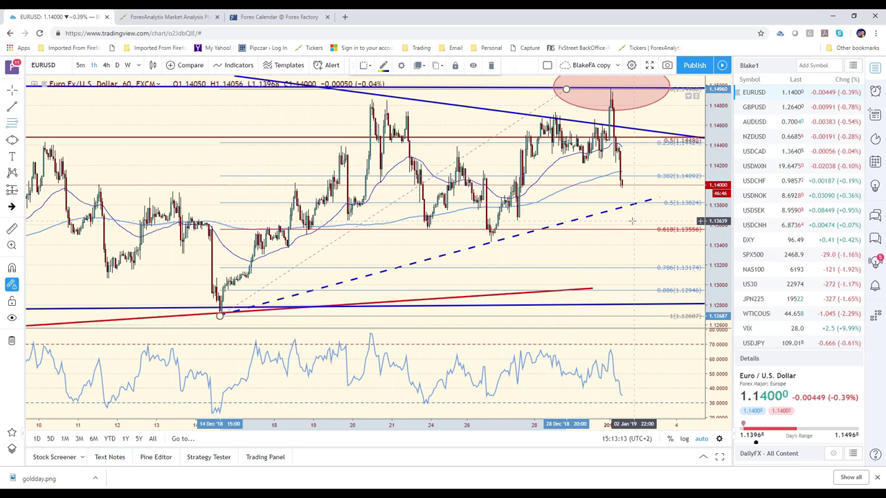
left_click_drag(566, 89, 571, 88)
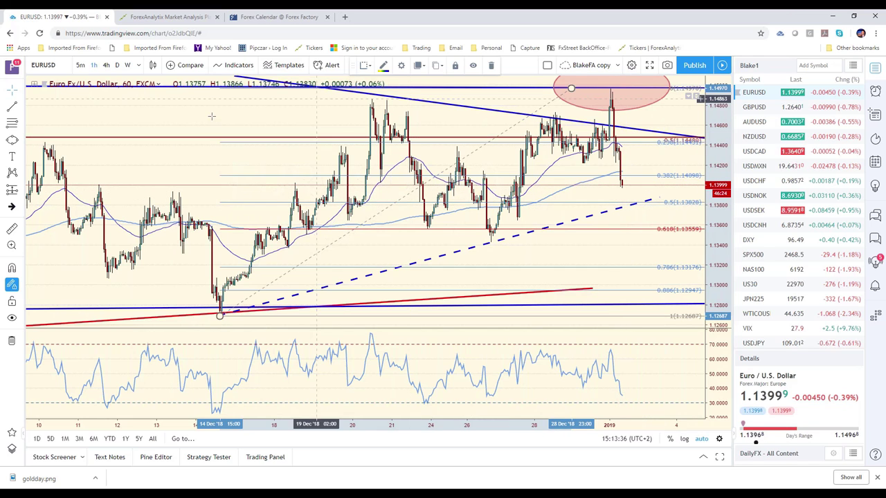
Draw a second Fibonacci from the 1.14207 low to the spike high, then sketch and undo a dip-and-bounce
left_click(11, 123)
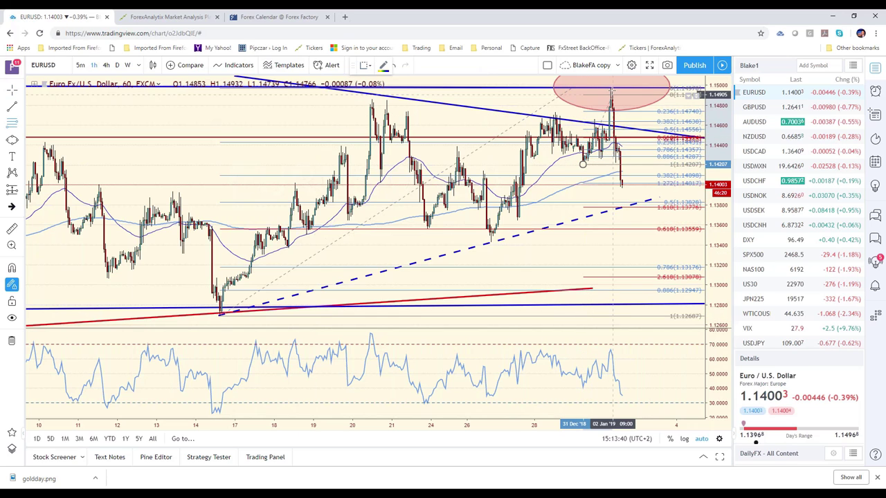
left_click(610, 87)
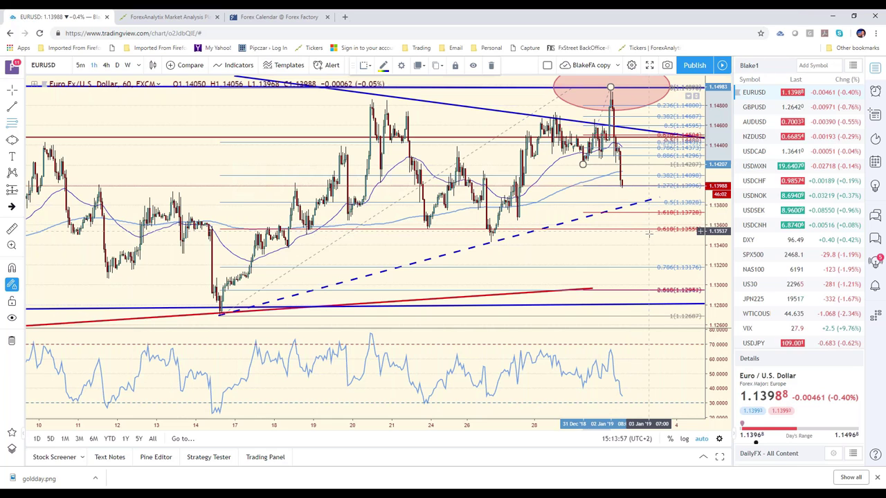
scroll(630, 249, "down", 1)
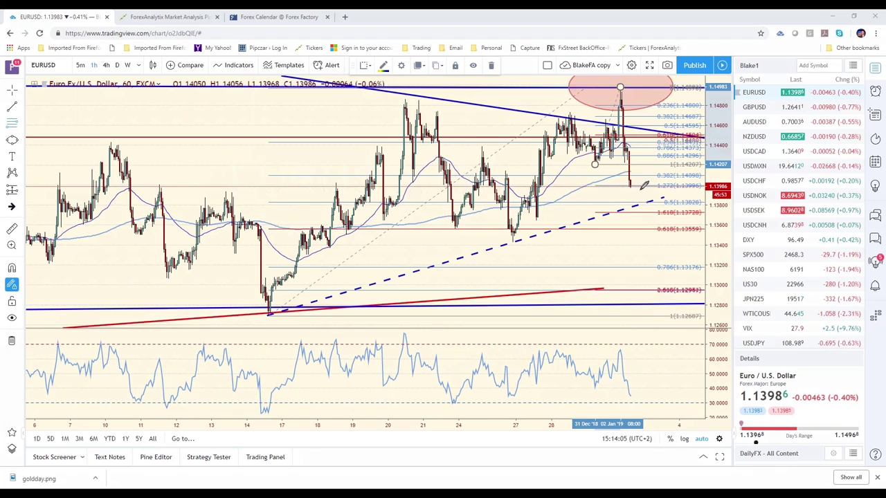
mouse_move(631, 187)
left_mouse_down()
mouse_move(640, 201)
mouse_move(663, 168)
mouse_move(663, 200)
left_mouse_up()
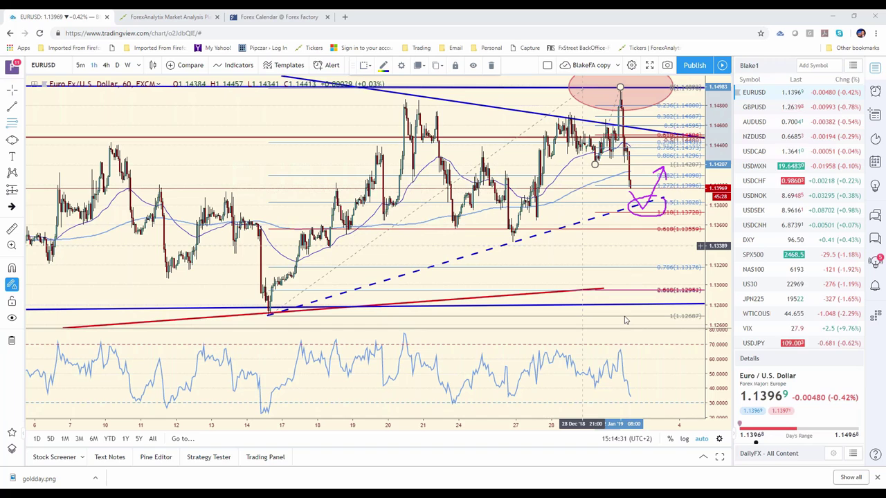
key("ctrl+z")
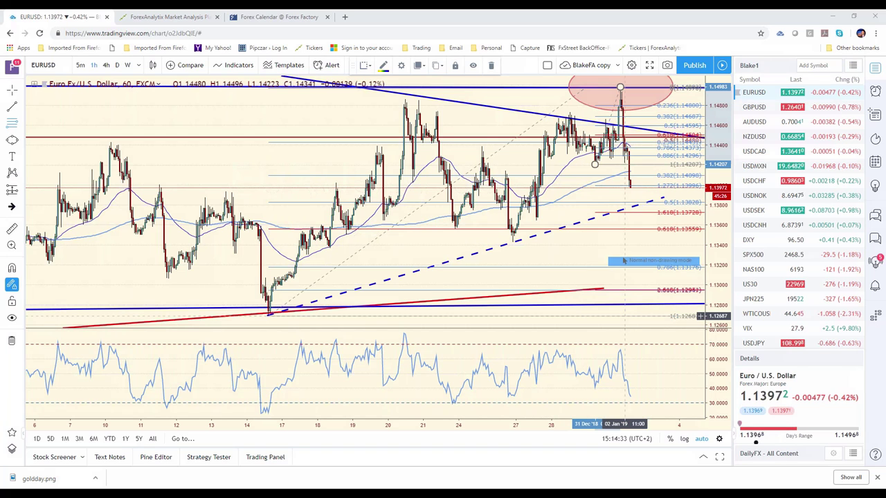
Open GBPUSD, check the 4-hour view, then settle on daily candles with wider bars
left_click(754, 106)
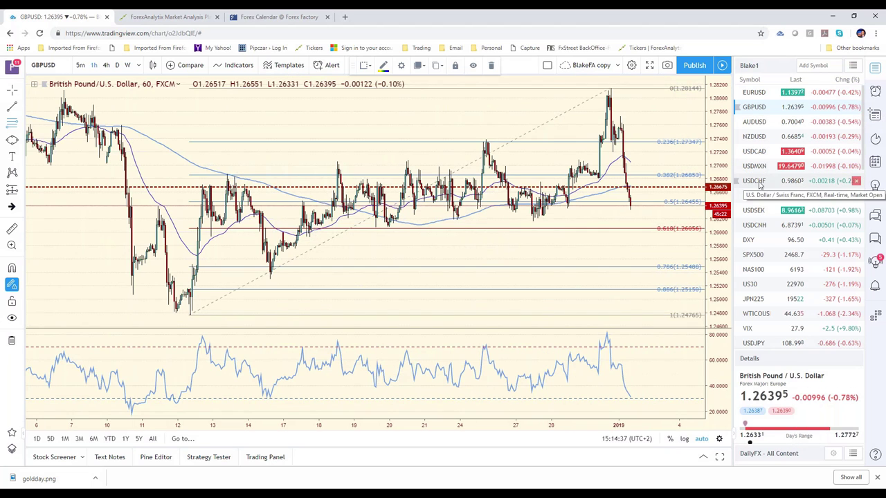
left_click(106, 65)
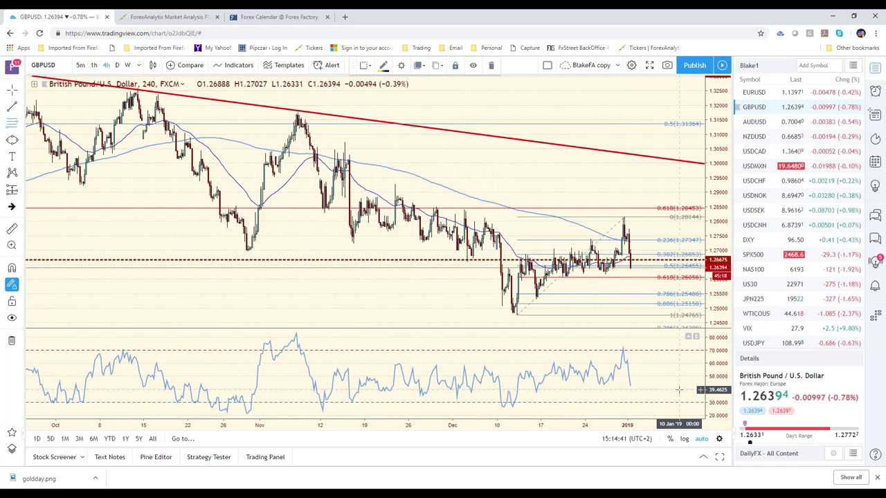
scroll(678, 390, "up", 4)
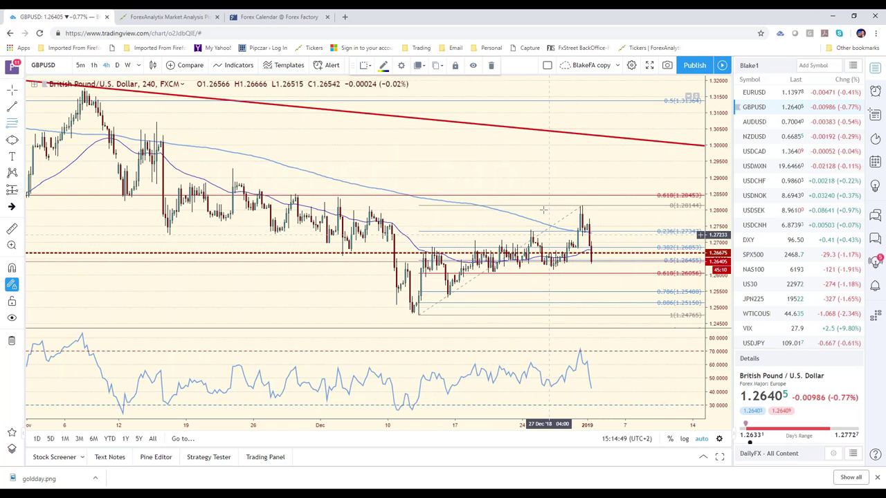
left_click(117, 65)
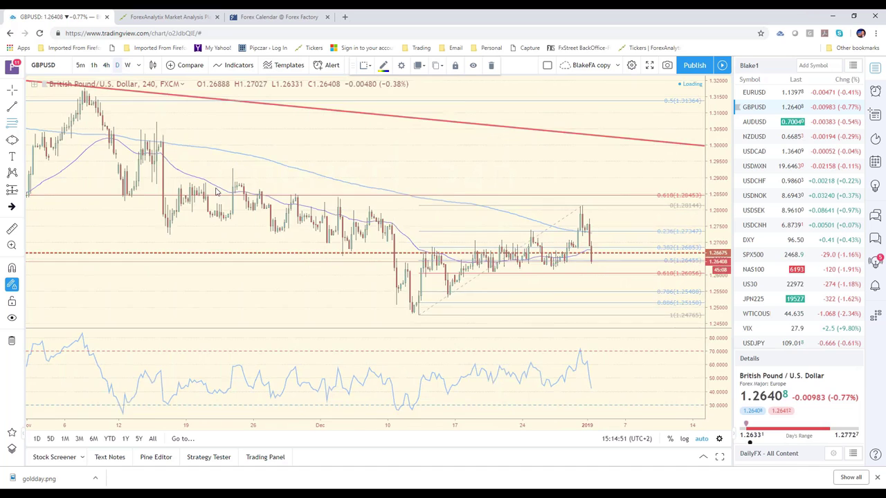
left_click_drag(593, 423, 543, 423)
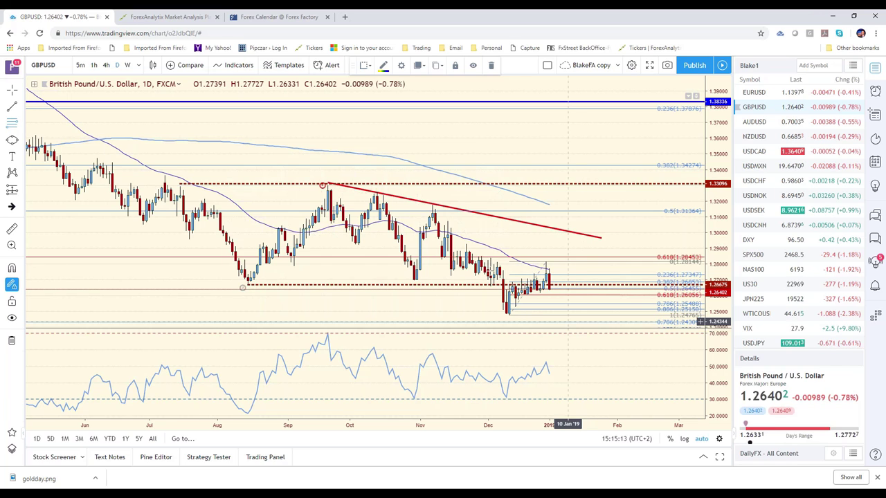
Switch GBPUSD back to 4-hour candles and zoom out to show history from October
left_click(106, 65)
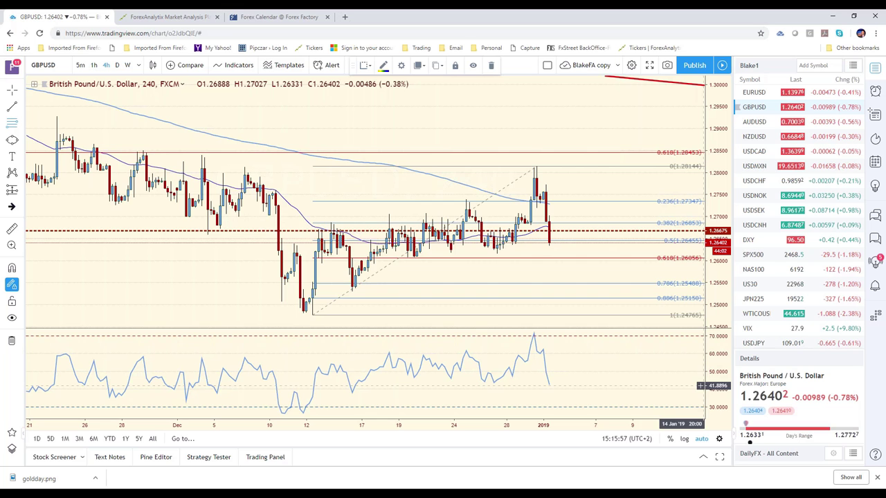
scroll(529, 280, "down", 6)
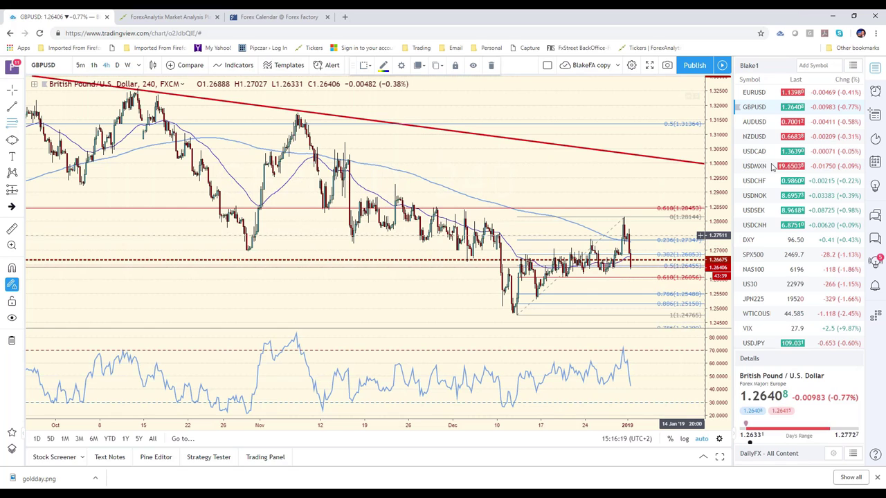
Open AUDUSD, step through hourly and daily to weekly candles, and zoom out to 1994
left_click(773, 128)
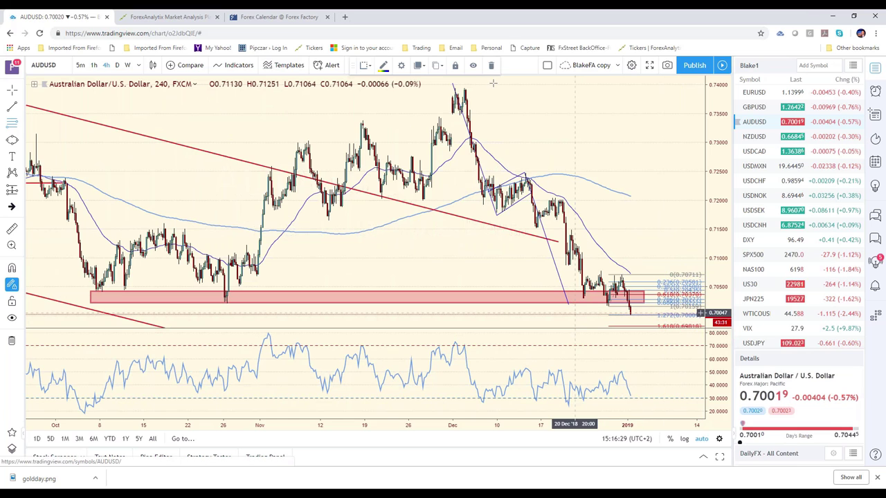
left_click(93, 64)
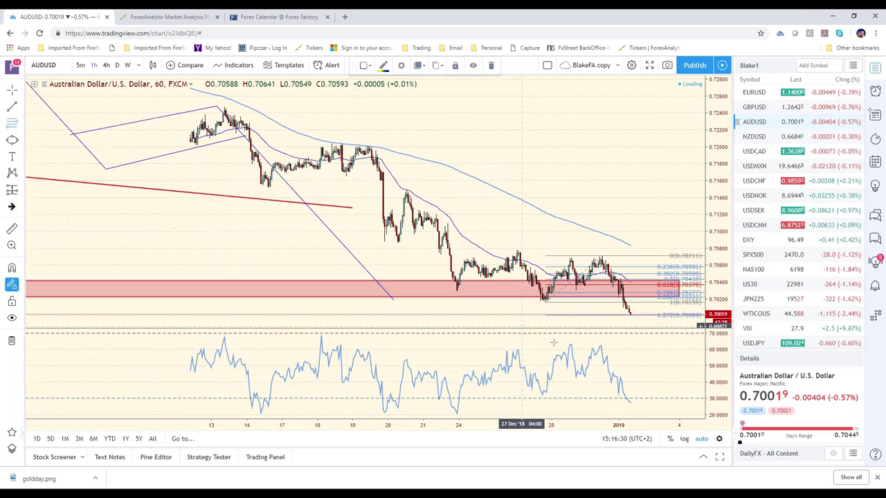
left_click(117, 64)
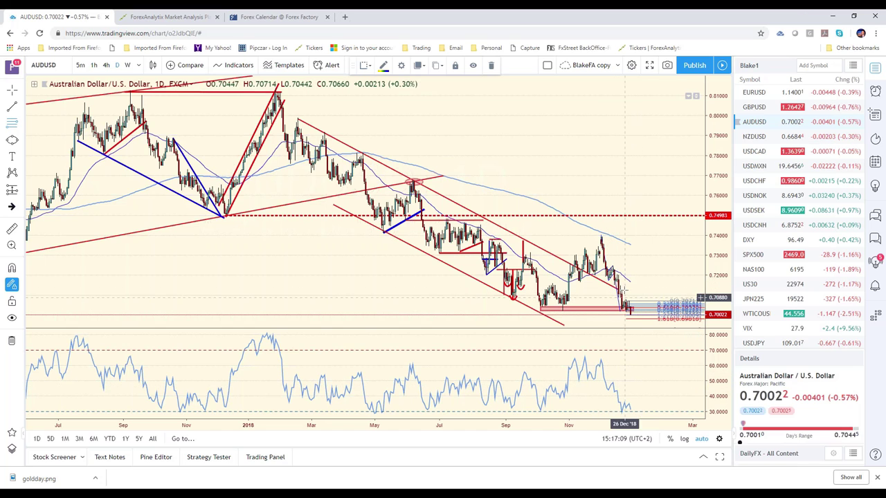
left_click(128, 65)
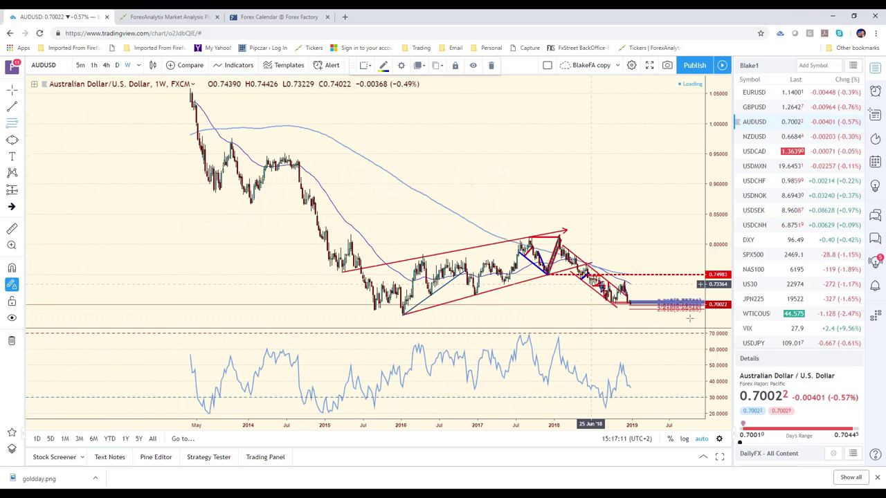
scroll(583, 270, "down", 3)
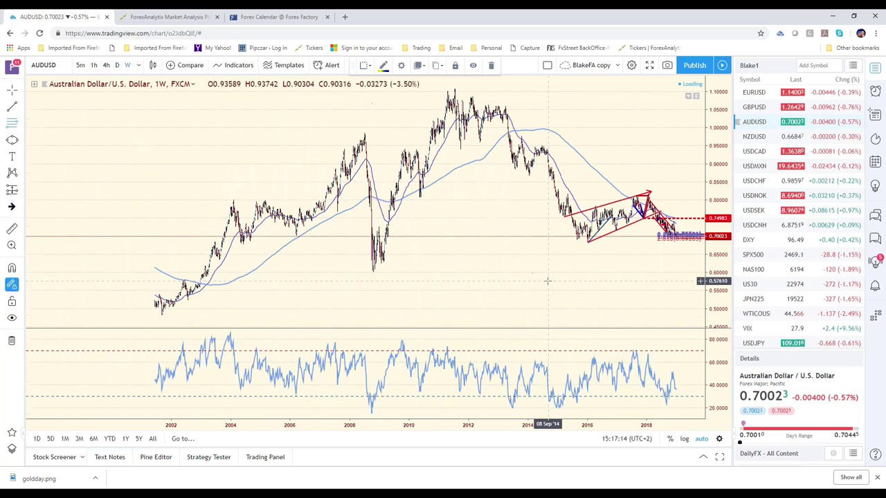
scroll(243, 303, "down", 2)
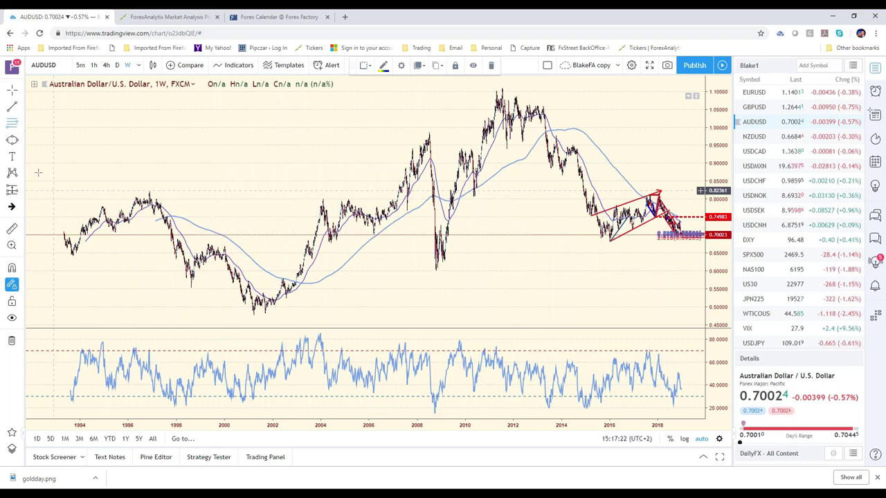
Draw a rectangle box over the 2000–2003 lows on the weekly AUDUSD chart
left_click(20, 144)
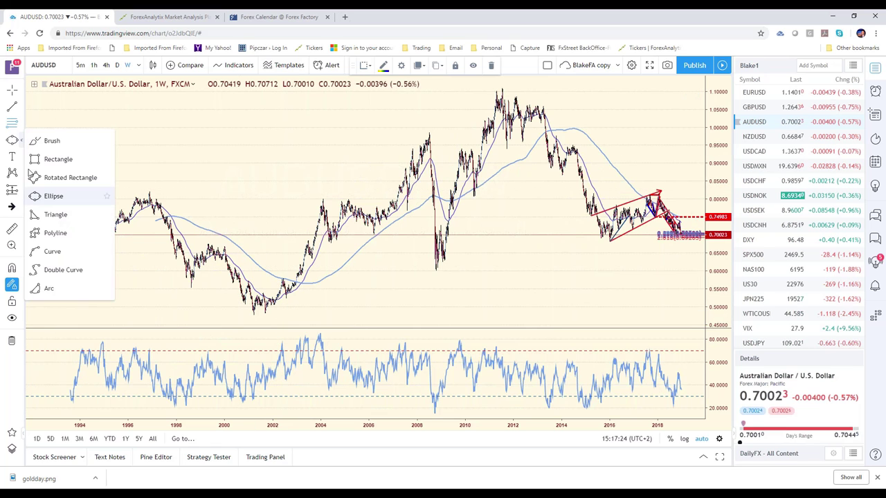
left_click(54, 158)
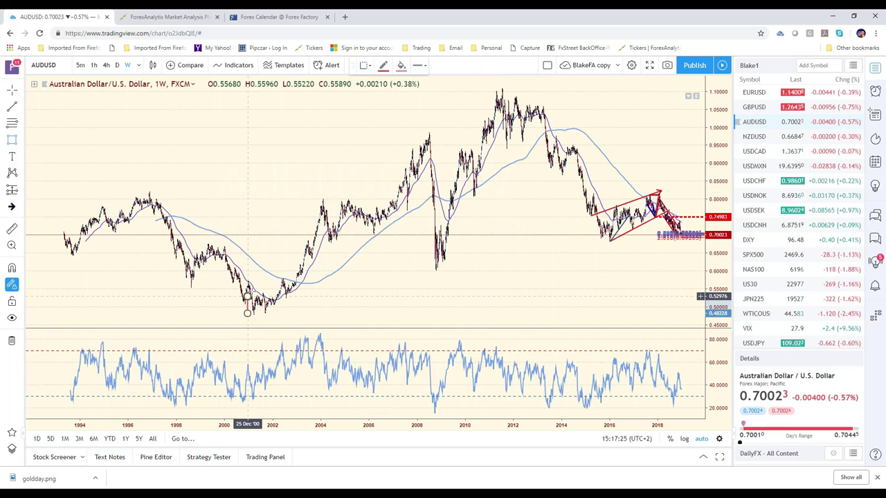
left_click(247, 313)
left_click(277, 294)
left_click(302, 291)
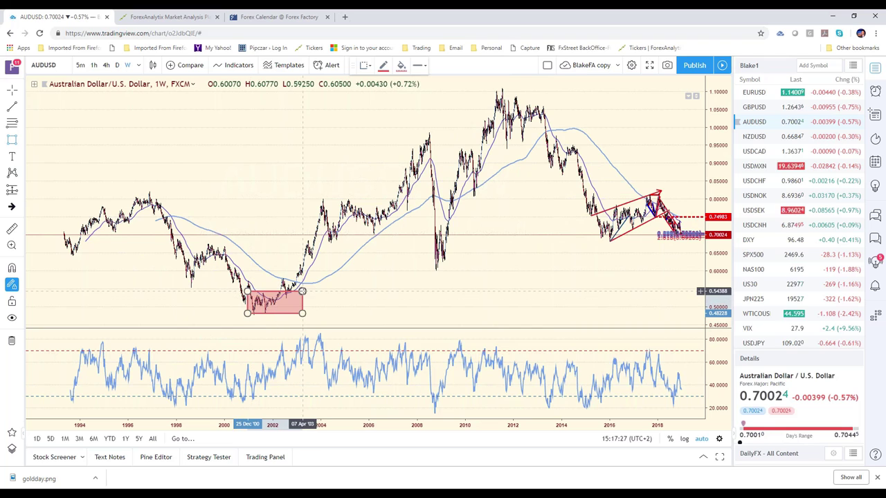
left_click(337, 308)
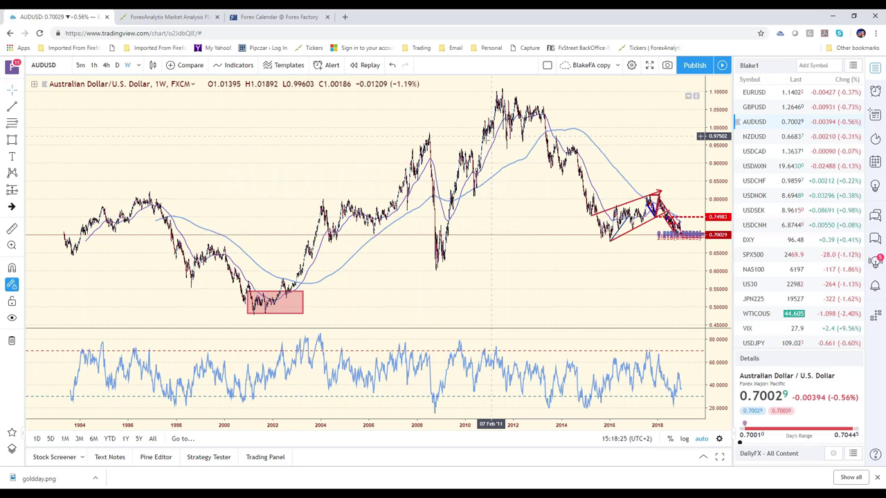
Switch AUDUSD to daily candles and zoom in
scroll(629, 281, "up", 3)
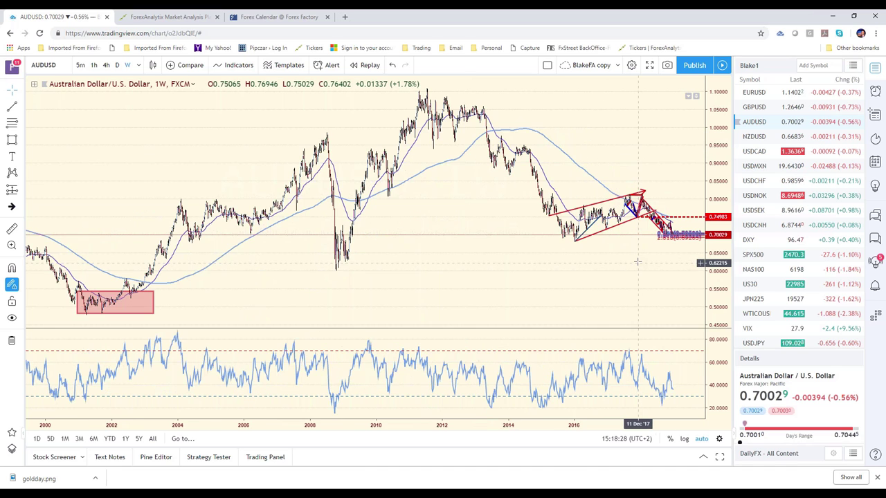
left_click(116, 64)
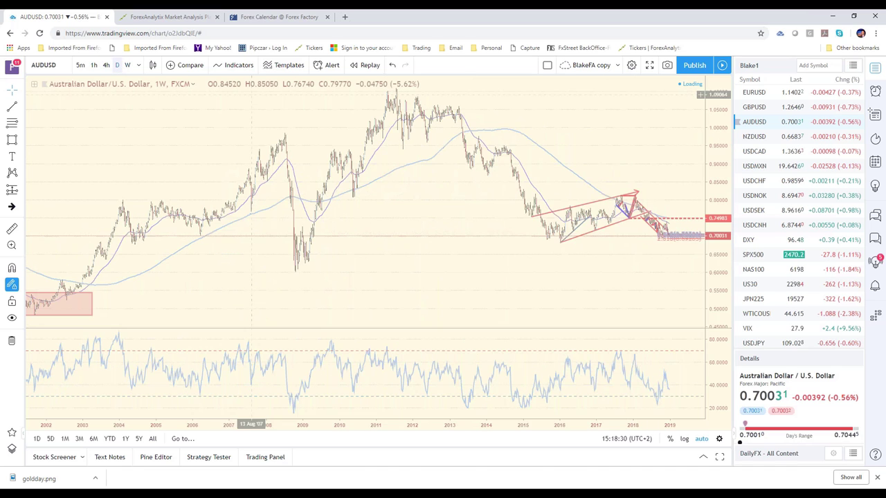
scroll(650, 312, "up", 4)
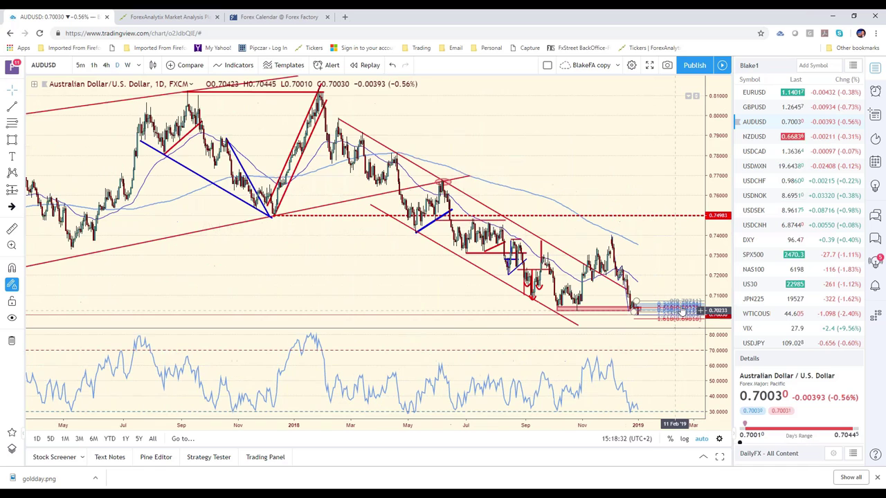
Check a drawing on the AUDUSD chart, then load NZDUSD from the watchlist
left_click(683, 307)
left_click(671, 313)
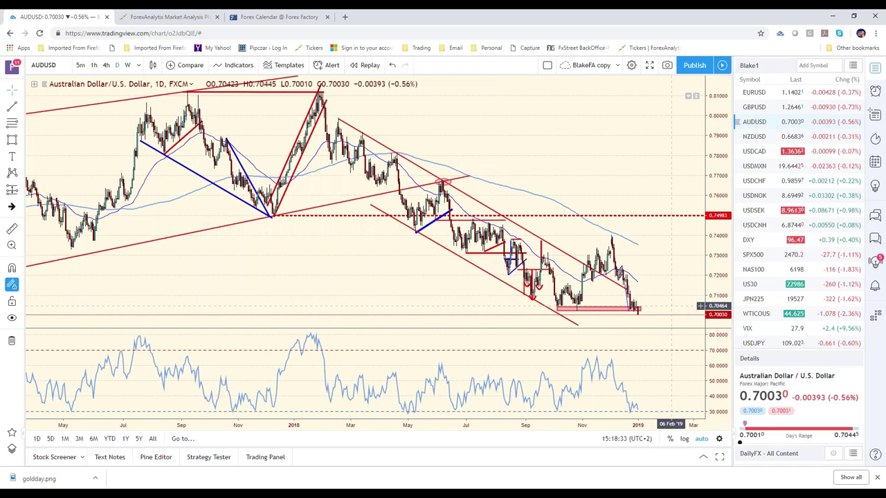
scroll(657, 315, "down", 3)
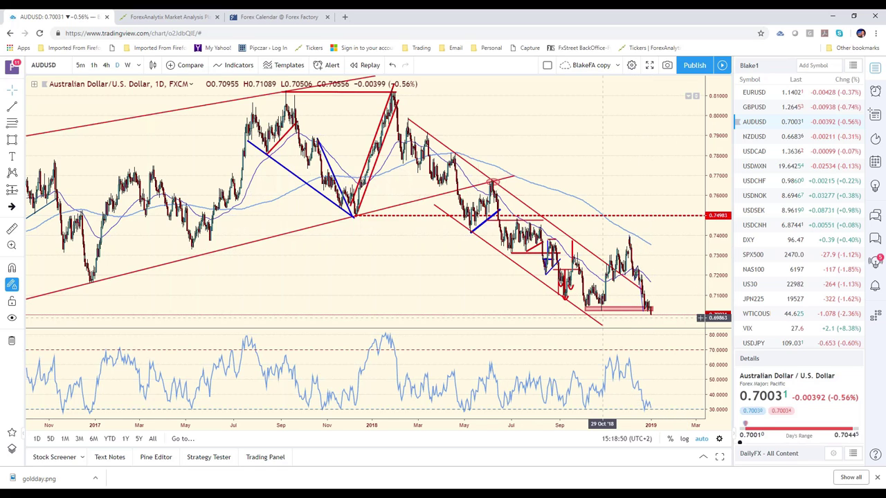
scroll(655, 316, "up", 3)
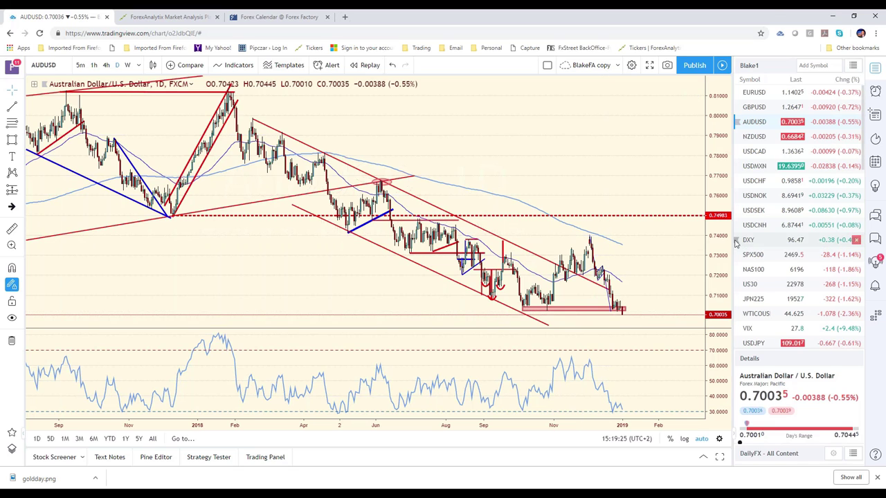
left_click(782, 138)
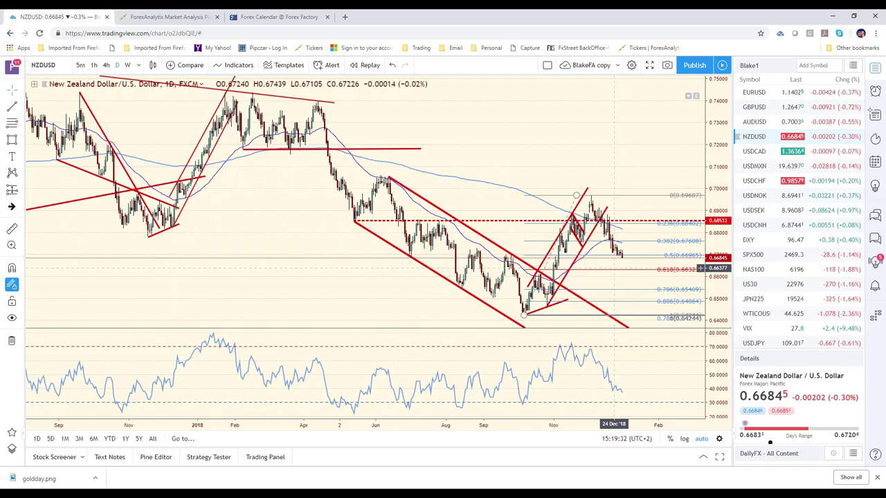
Zoom in on the NZDUSD daily chart around the 0.5 and 0.618 Fibonacci levels
scroll(563, 256, "up", 5)
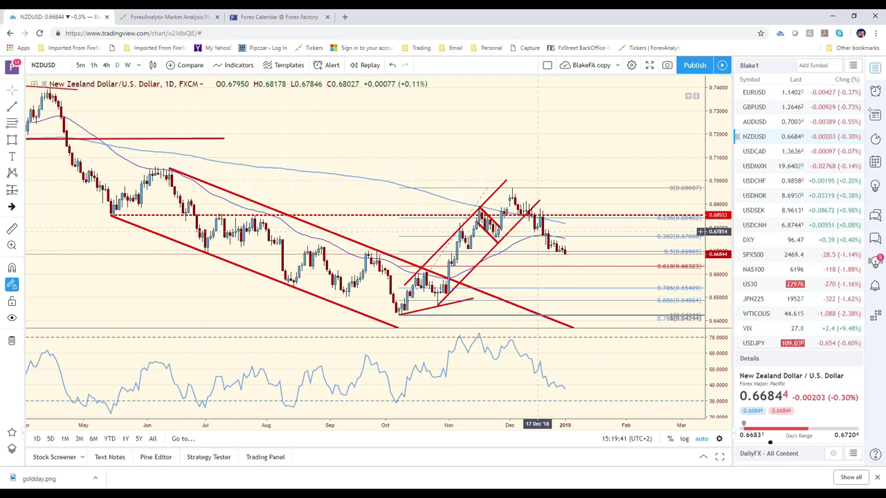
left_click(106, 65)
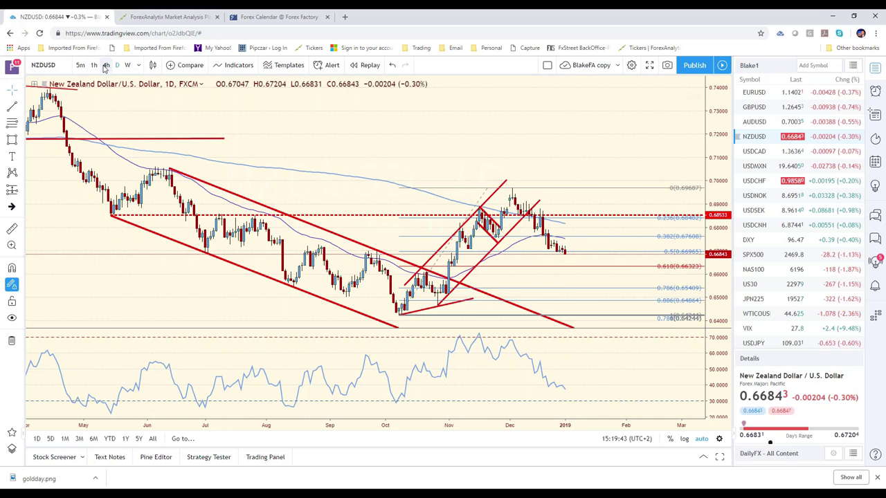
scroll(593, 228, "down", 3)
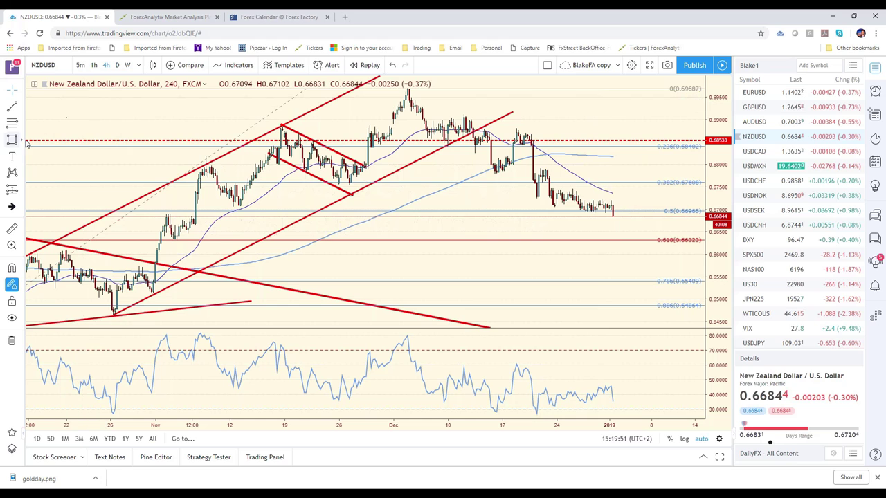
left_click_drag(577, 211, 630, 206)
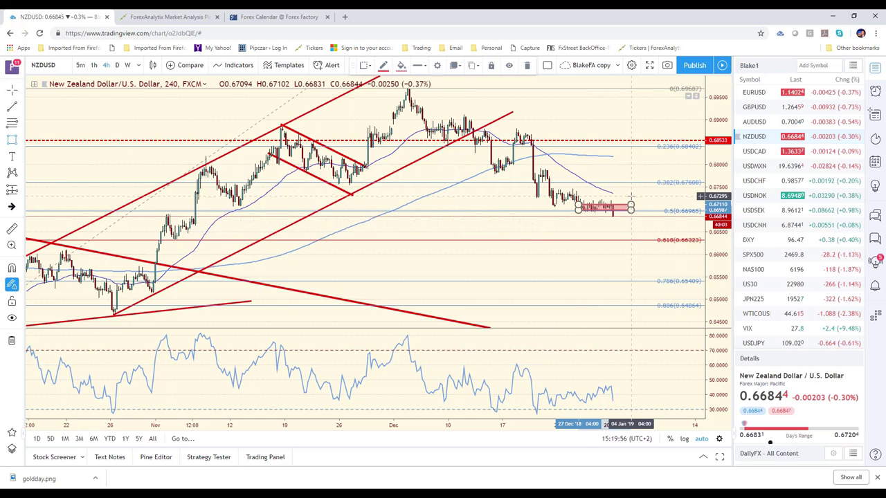
left_click(607, 212)
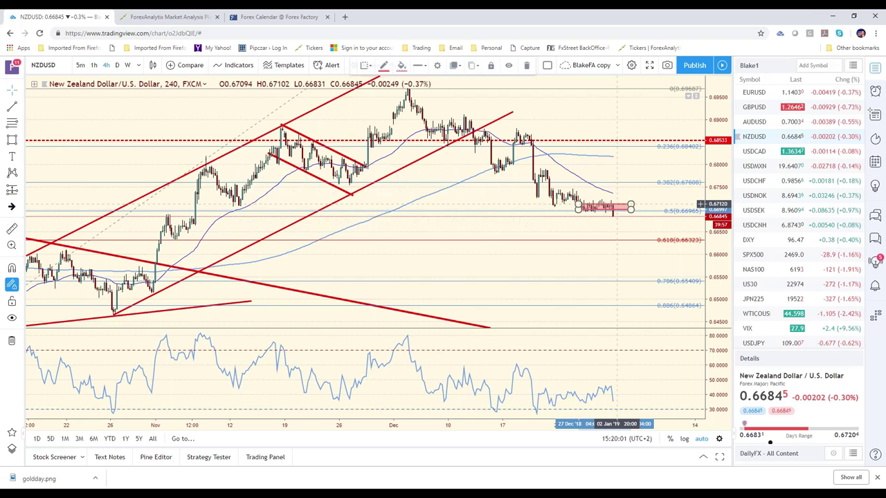
key("Delete")
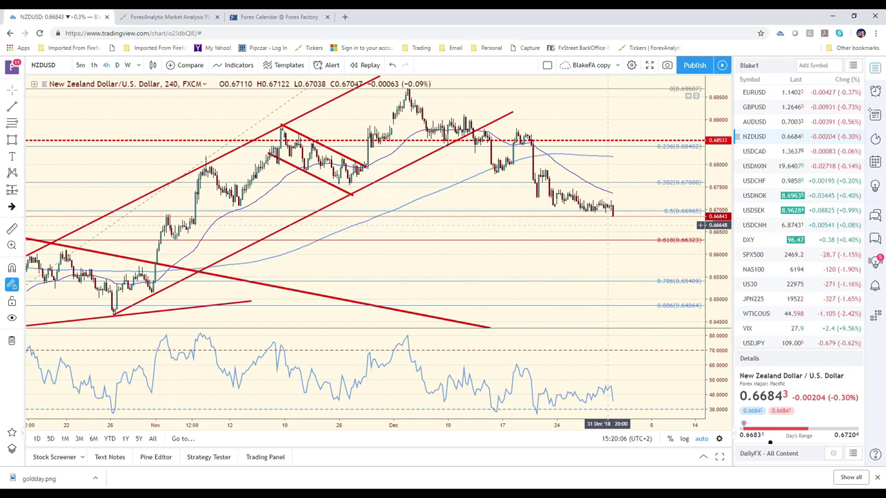
Load USDCAD from the watchlist and zoom out to show its rising channel
left_click(771, 154)
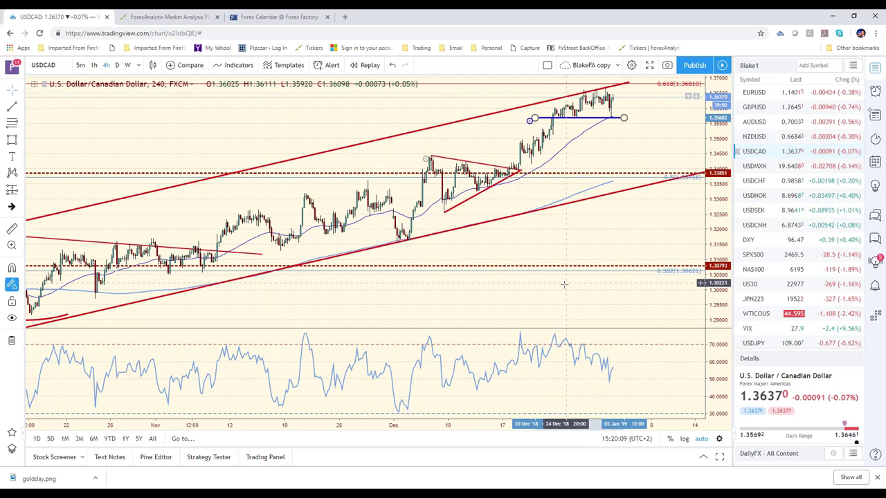
scroll(561, 284, "down", 3)
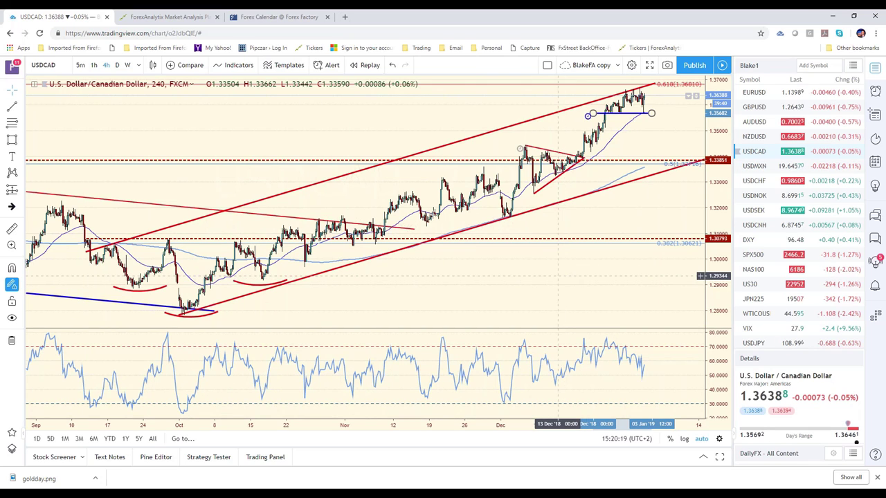
Put USDCAD on daily candles and zoom to the late 2017 to early 2019 range
left_click(117, 65)
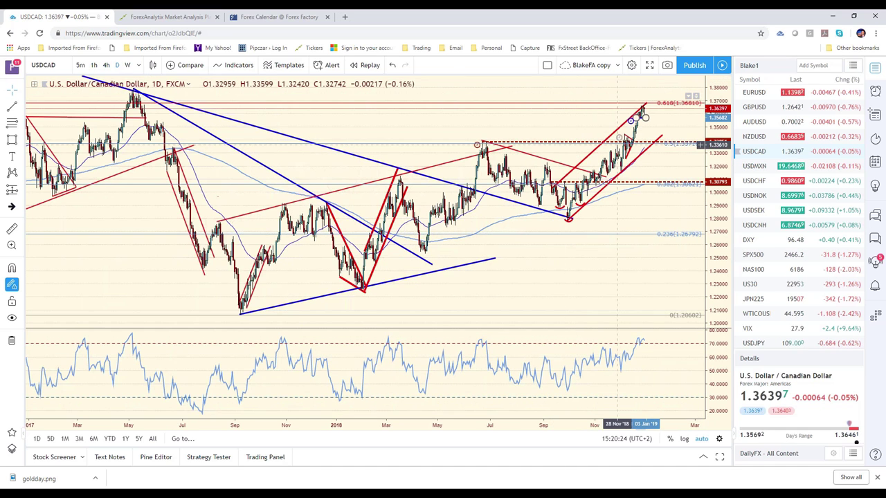
scroll(644, 104, "down", 6)
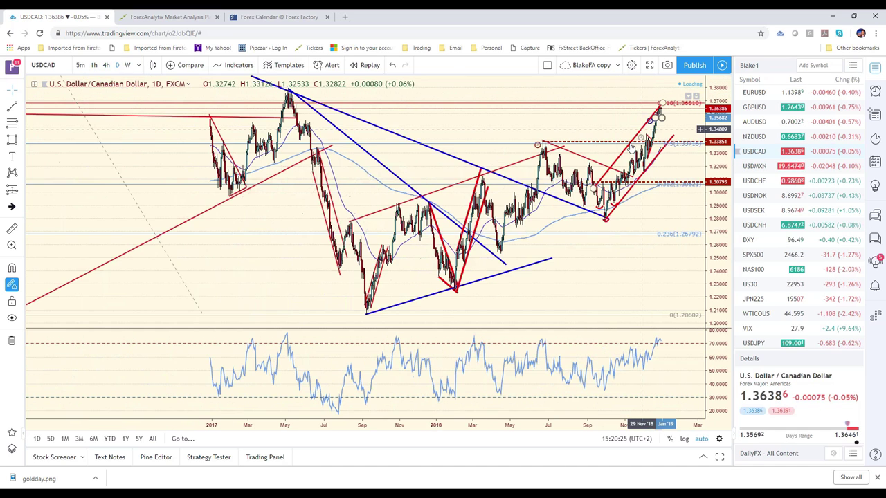
scroll(612, 183, "up", 2)
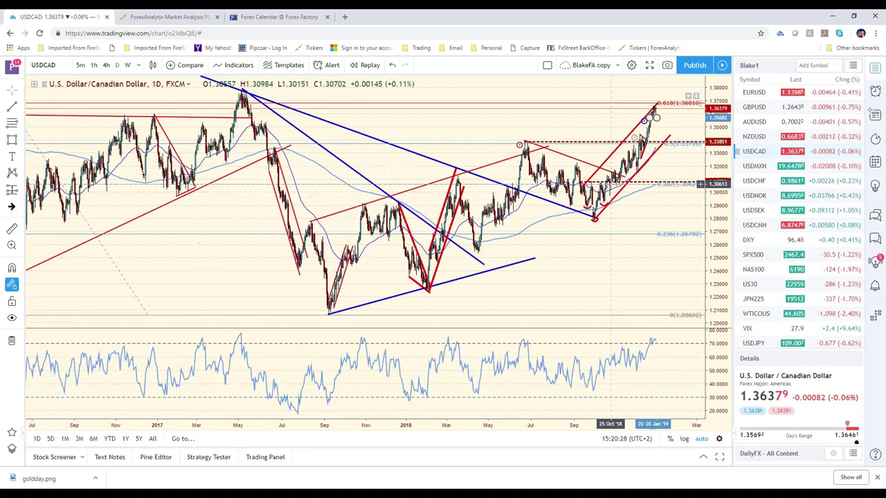
scroll(610, 183, "up", 2)
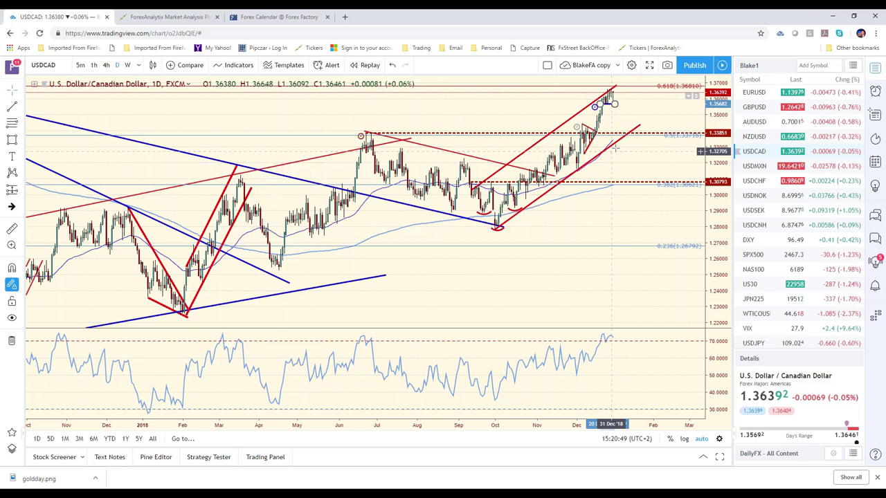
left_click(8, 108)
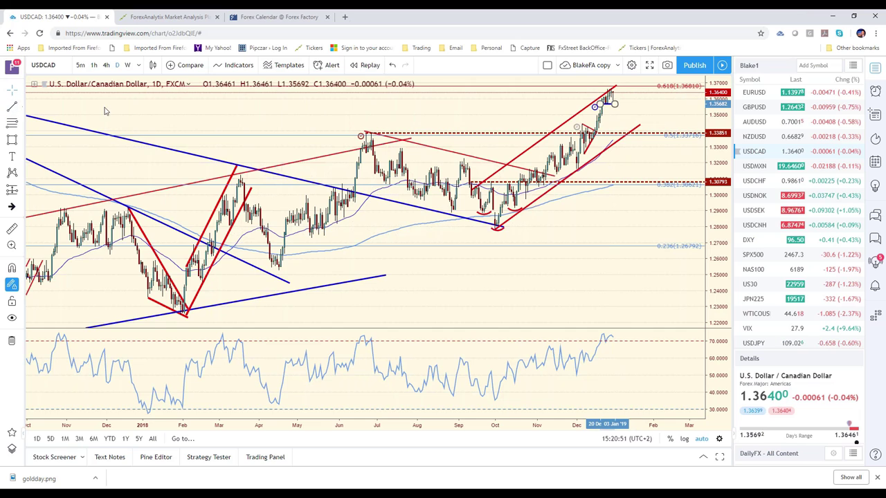
left_click(618, 111)
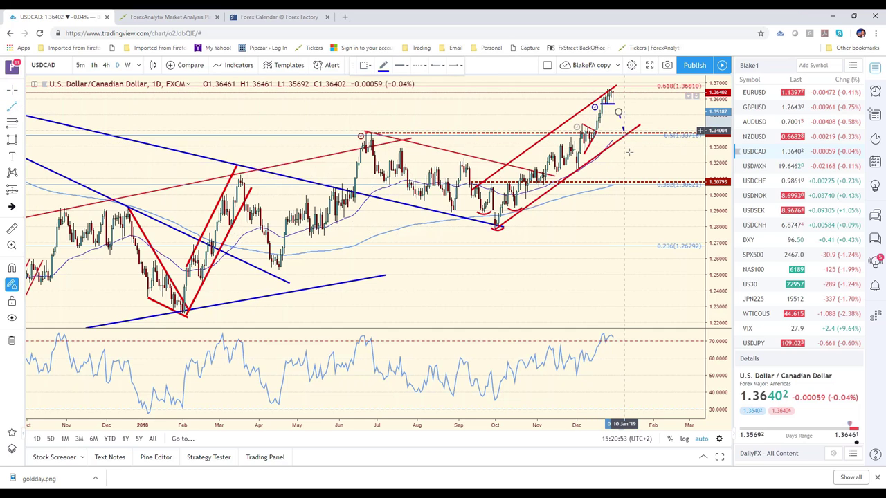
left_click(631, 172)
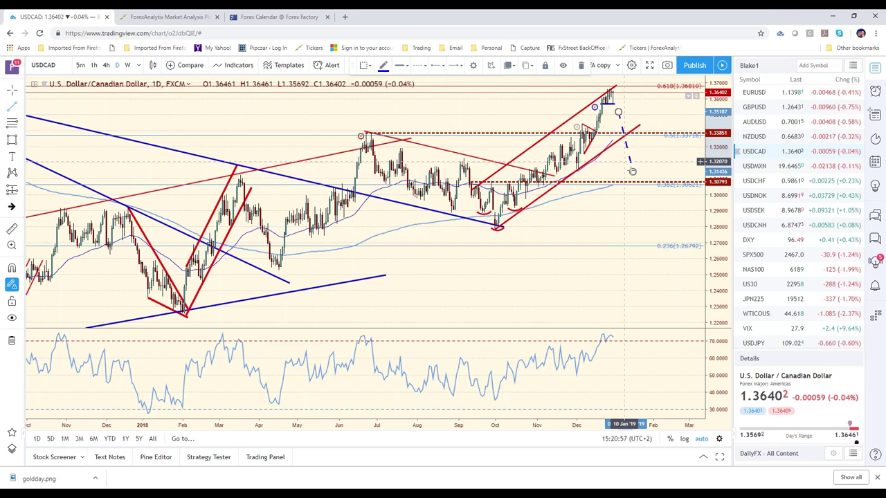
key("Delete")
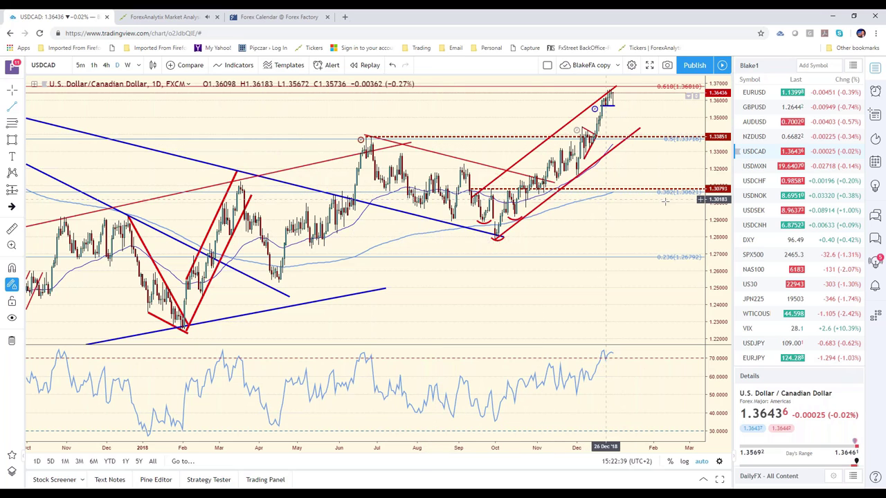
Step through AUDUSD, NZDUSD and USDCAD, then open the WTICOUSD daily chart
left_click(754, 122)
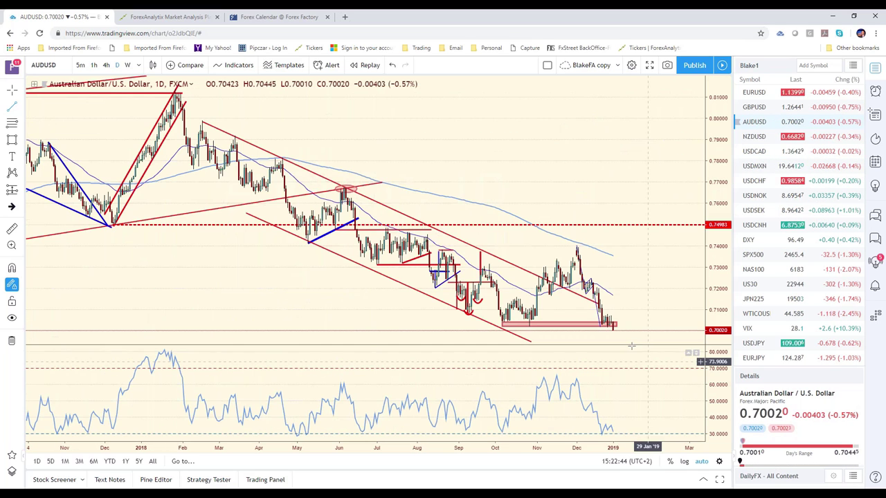
key("Down")
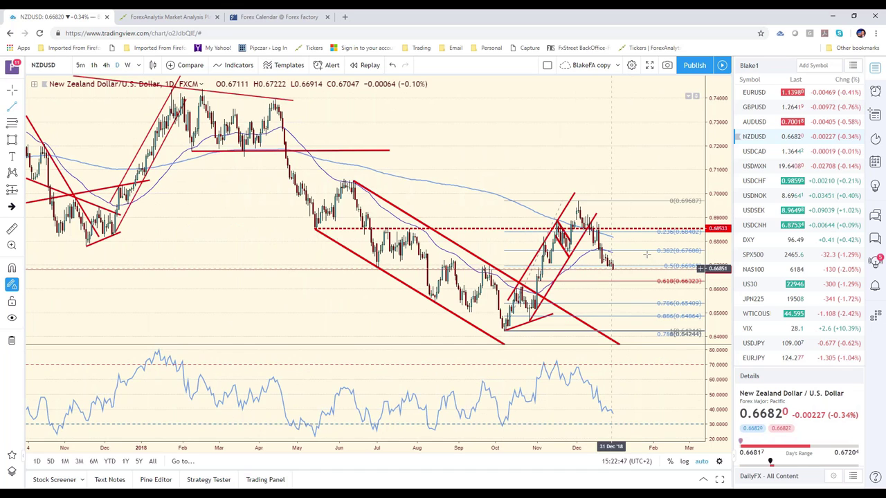
key("Down")
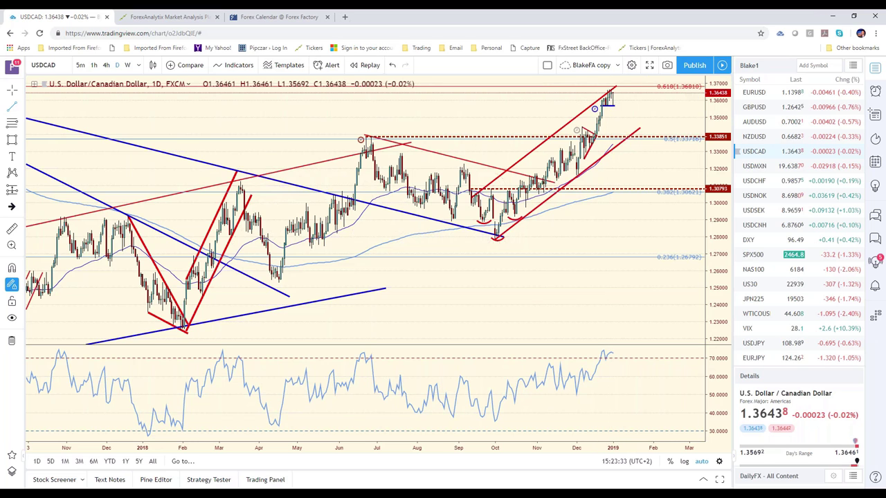
left_click(780, 317)
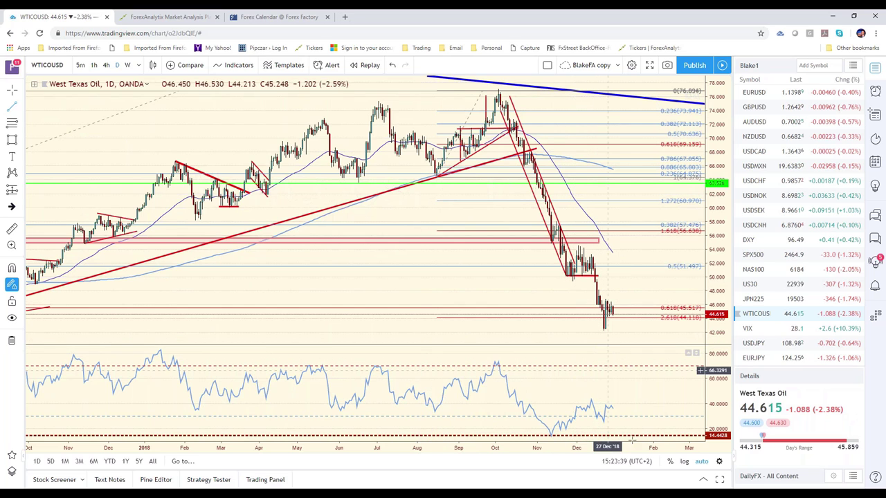
Draw a rising trendline along the RSI lows from November on the oil chart
scroll(581, 411, "down", 2)
scroll(581, 411, "down", 1)
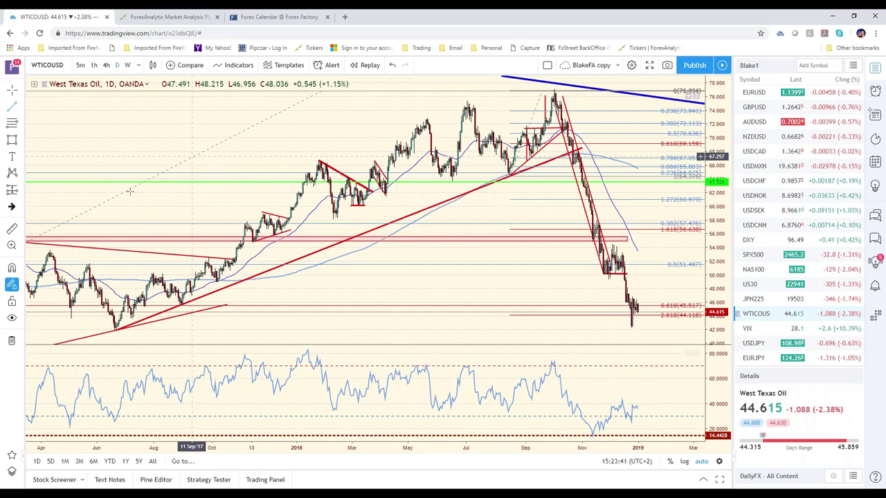
left_click(21, 110)
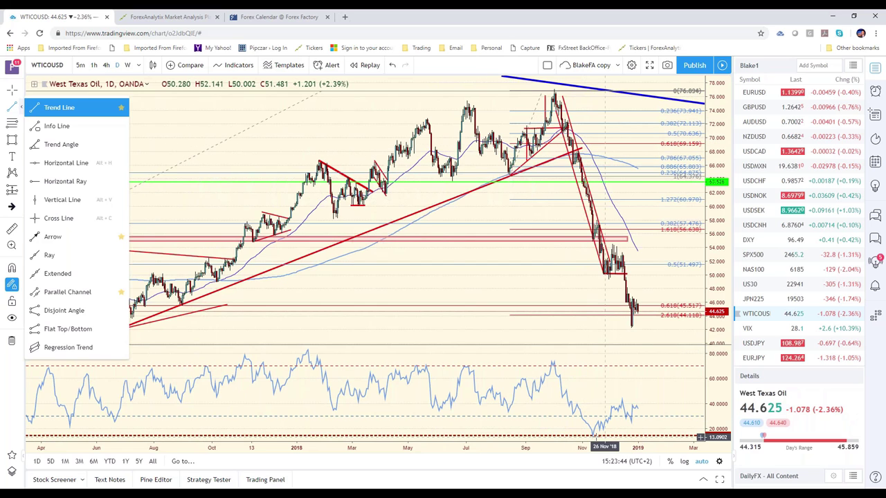
left_click(595, 436)
left_click(653, 413)
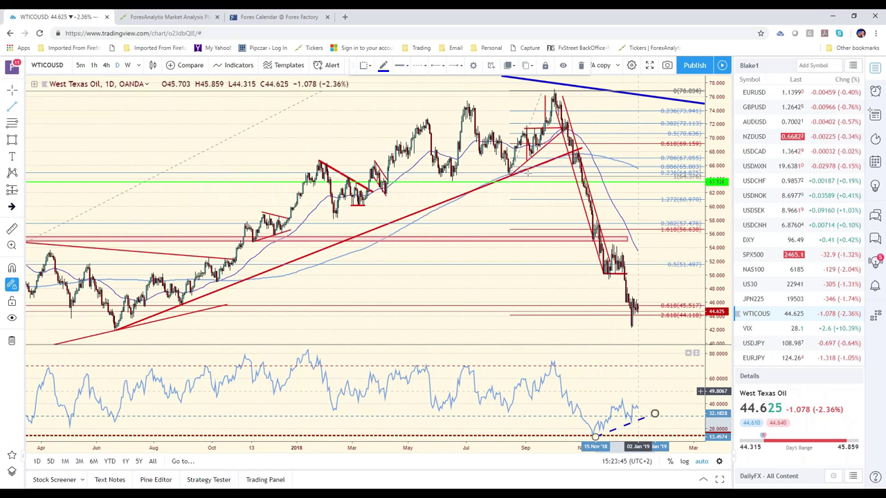
Apply the red saved drawing style and move the trendline's end to 14 Jan
left_click(364, 68)
left_click(367, 110)
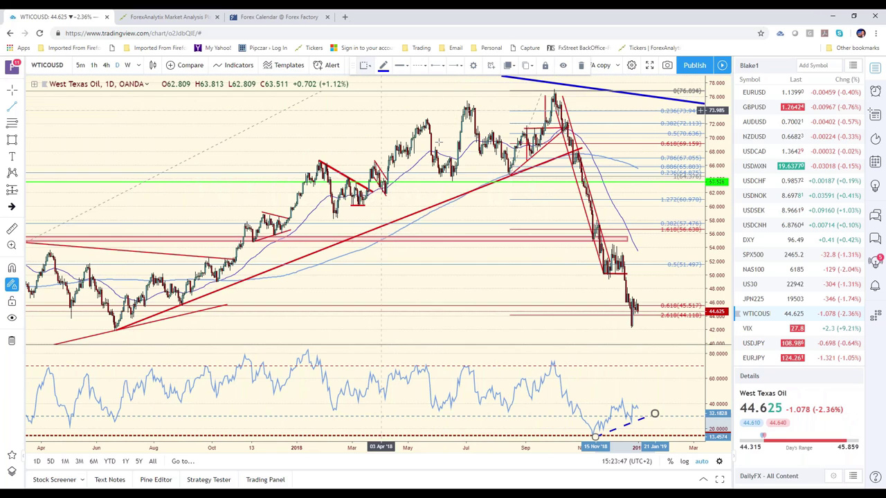
mouse_move(654, 413)
left_mouse_down()
mouse_move(640, 413)
mouse_move(654, 417)
left_mouse_up()
left_click(637, 368)
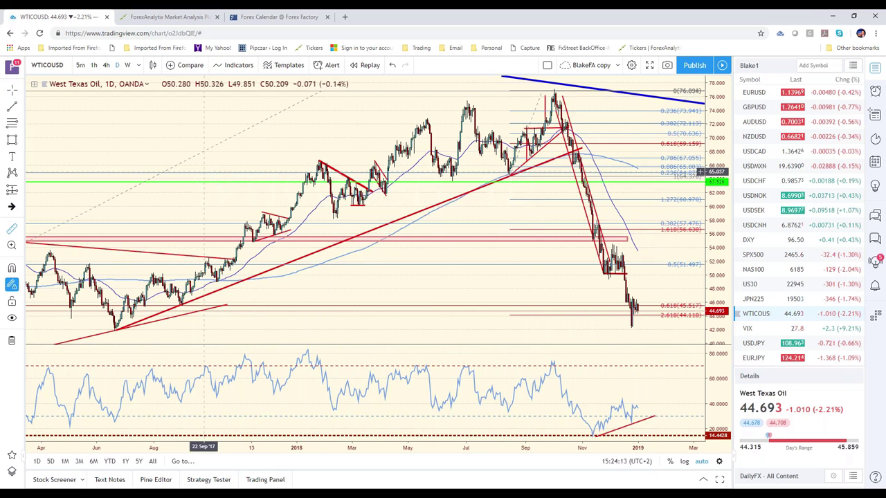
left_click(551, 90, "shift")
left_click_drag(554, 102, 617, 325)
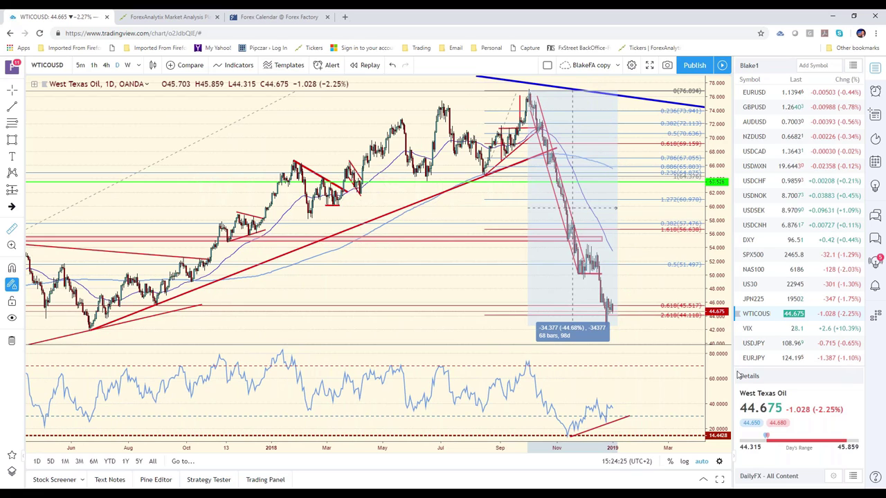
left_click(451, 282)
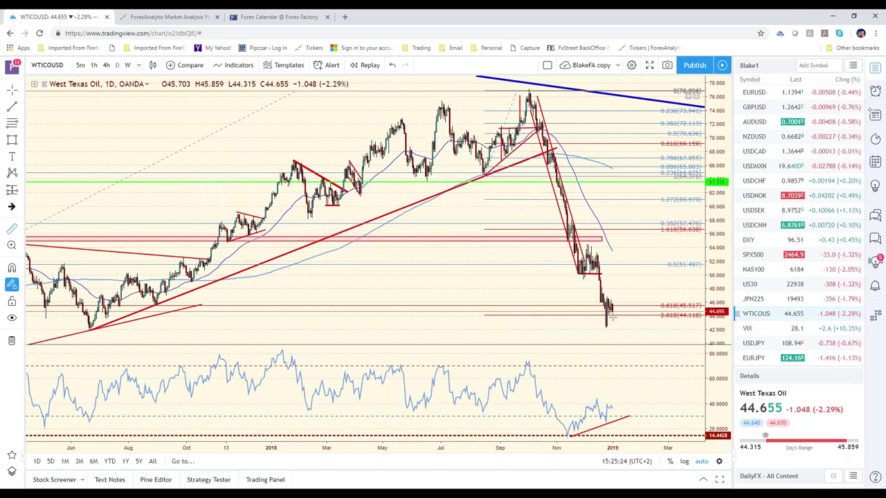
Compress the oil chart's price scale, then switch to the USDCAD daily chart
left_click_drag(719, 305, 638, 337)
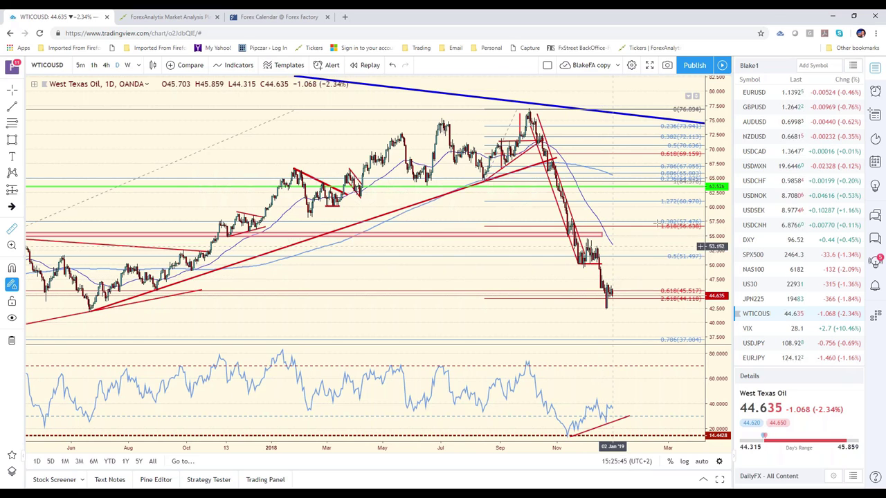
left_click(753, 151)
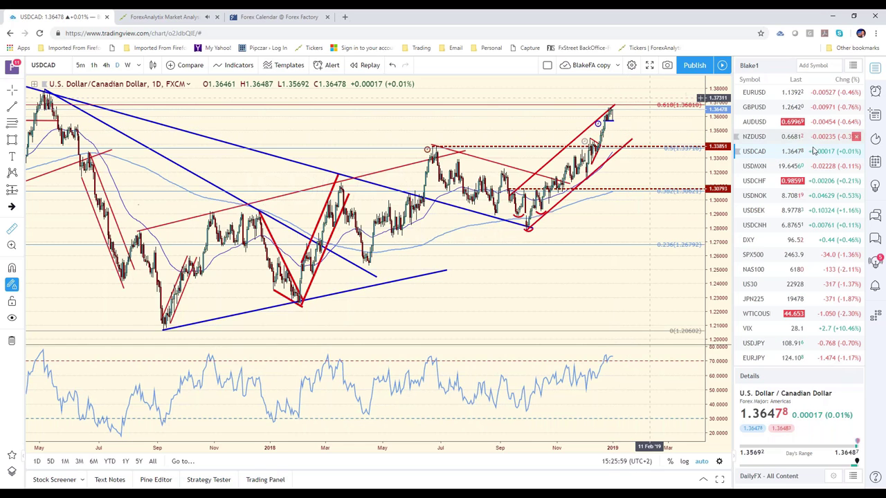
View USDJPY near 108.92 briefly, then open the EURJPY daily chart
left_click(758, 343)
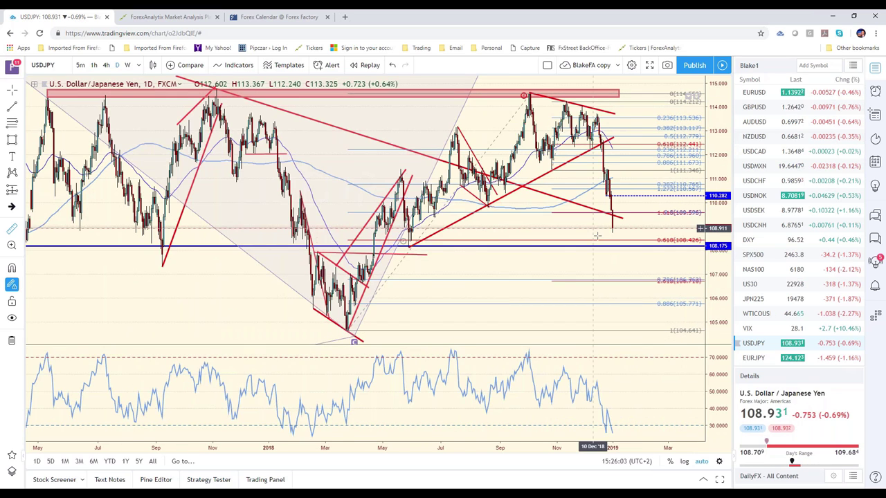
scroll(606, 284, "down", 1)
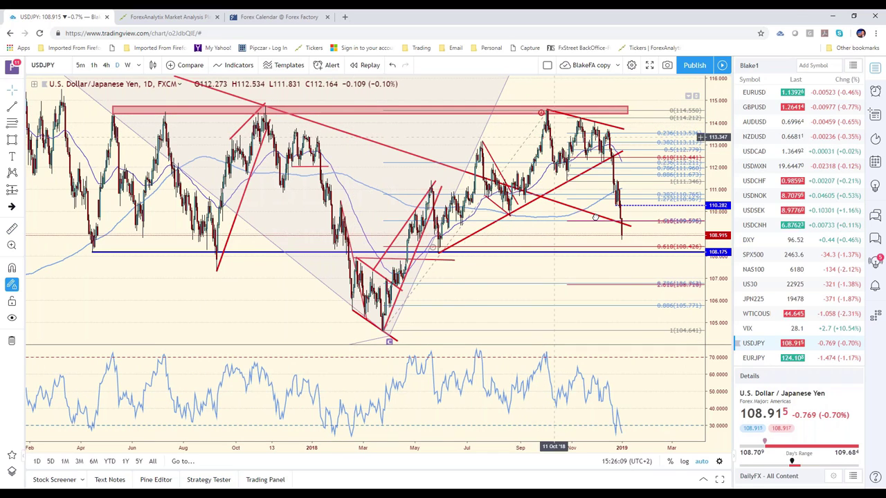
left_click(768, 359)
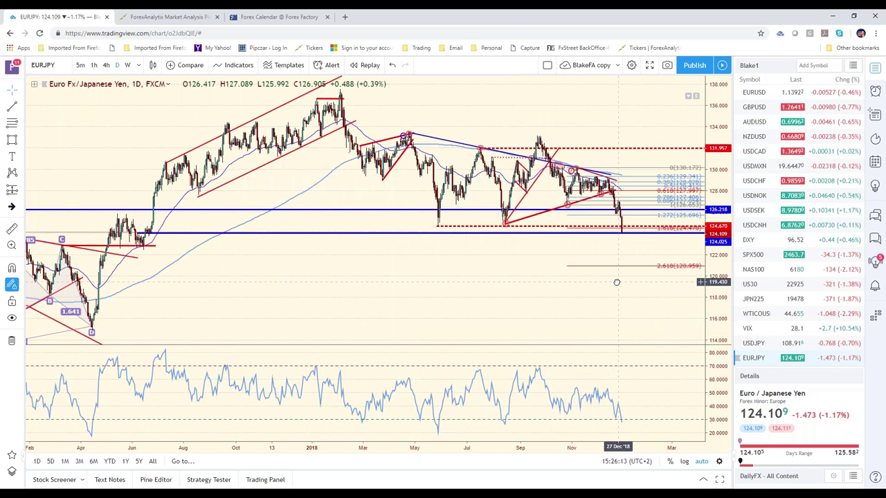
Delete the lower blue horizontal line from the EURJPY chart
scroll(616, 281, "down", 3)
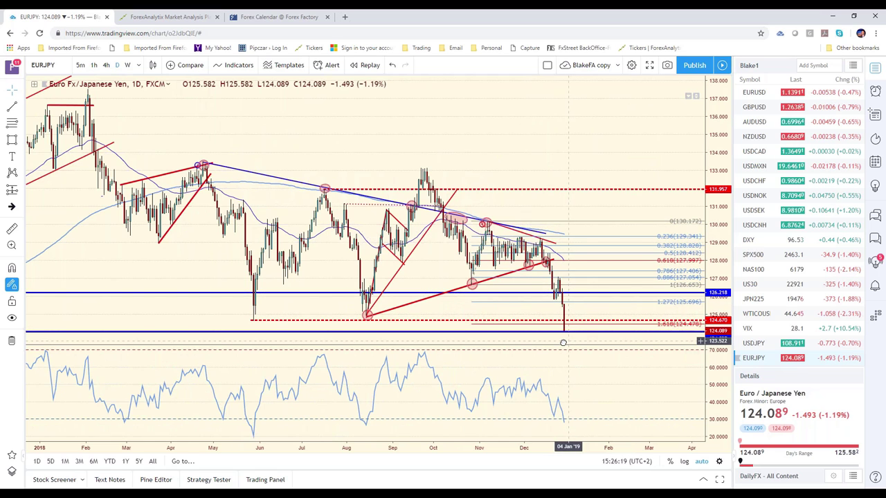
scroll(562, 346, "down", 4)
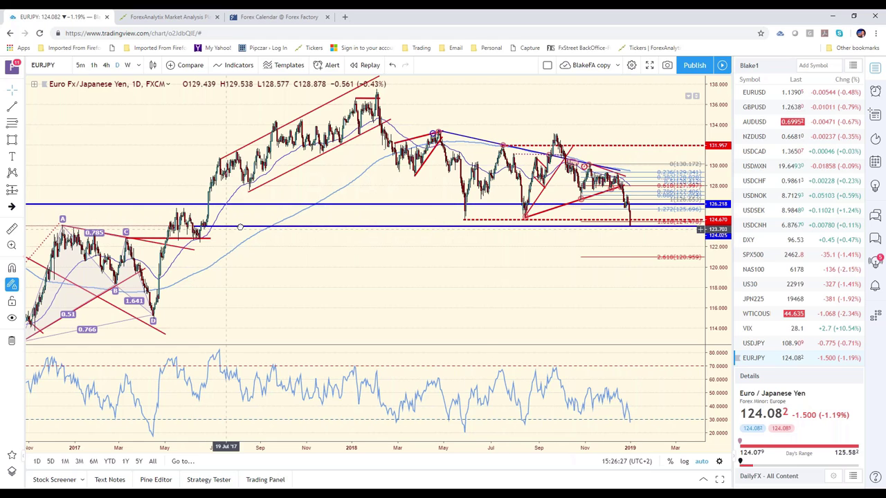
left_click(240, 226)
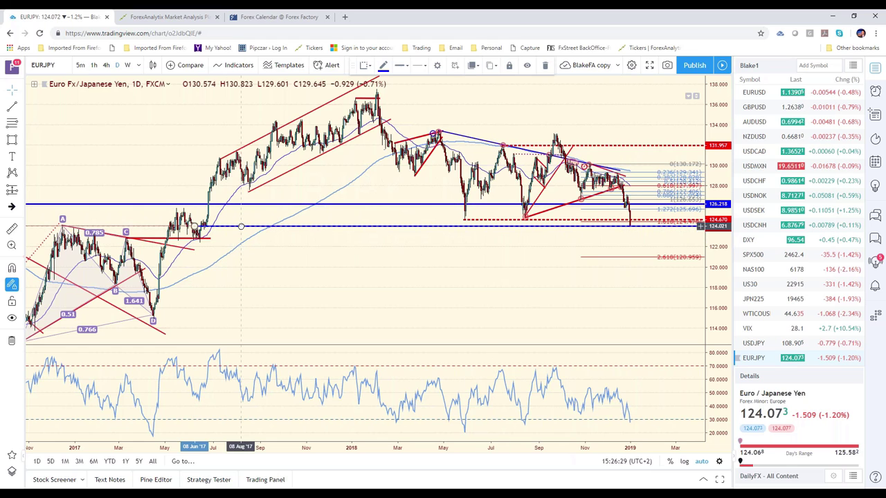
key("Delete")
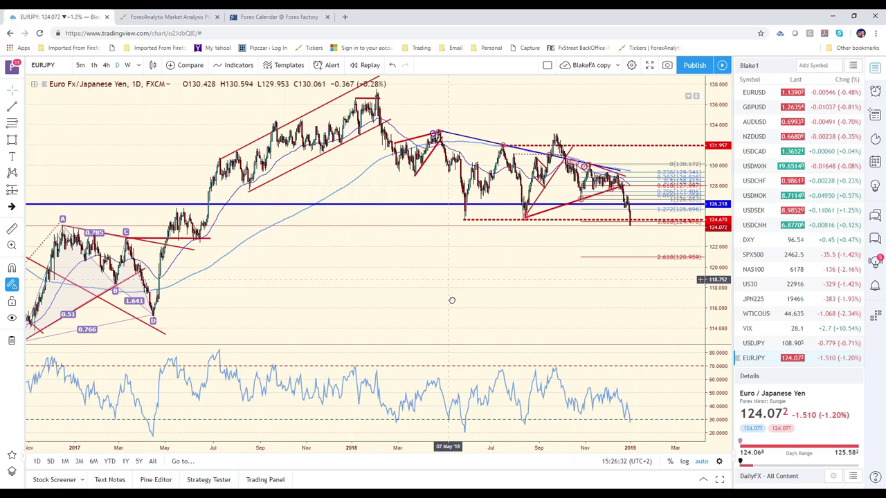
Return to the USDJPY daily chart, price near 108.91 below the 1.618 extension
scroll(431, 333, "down", 2)
scroll(432, 333, "up", 2)
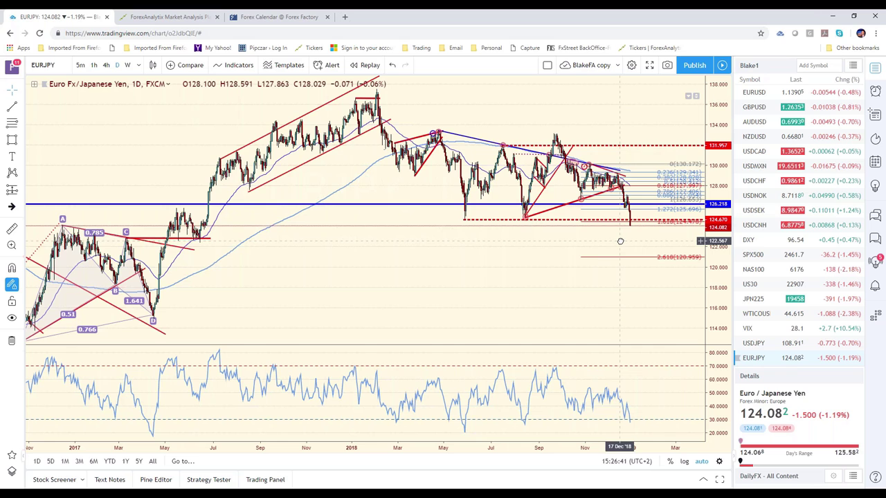
left_click(776, 348)
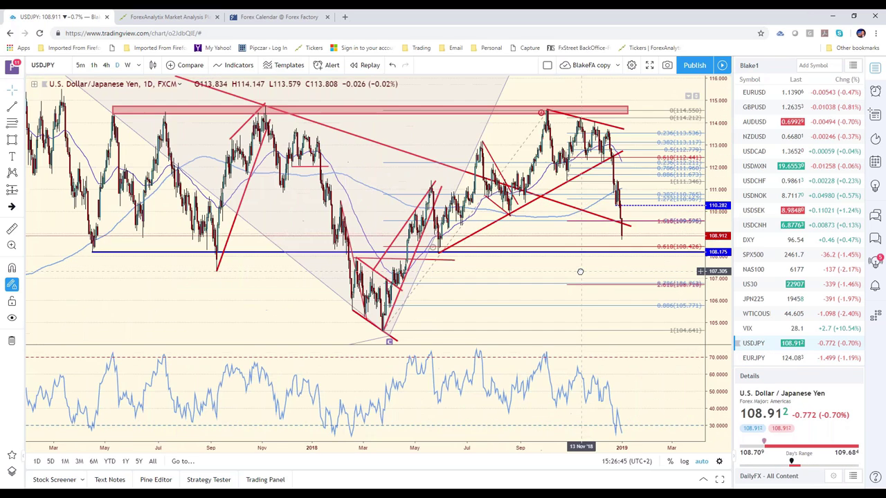
Switch from USDJPY to the EURUSD daily chart under its descending blue trendline
scroll(579, 272, "up", 1)
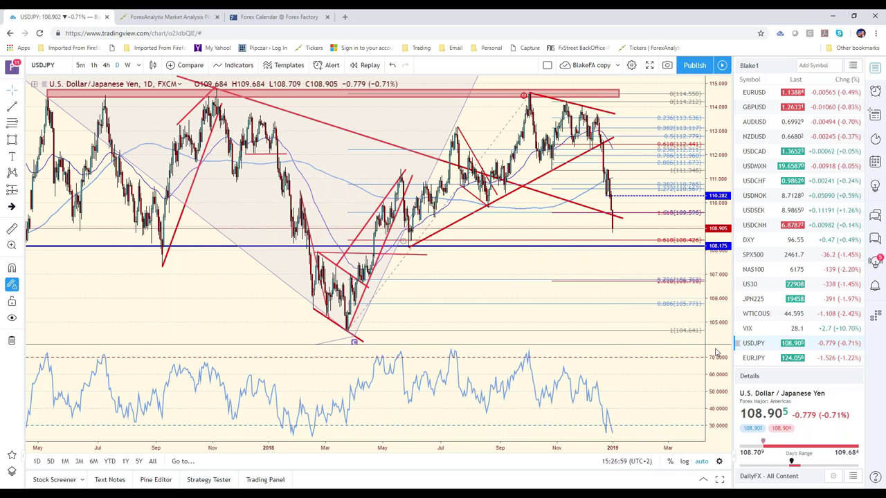
left_click(755, 92)
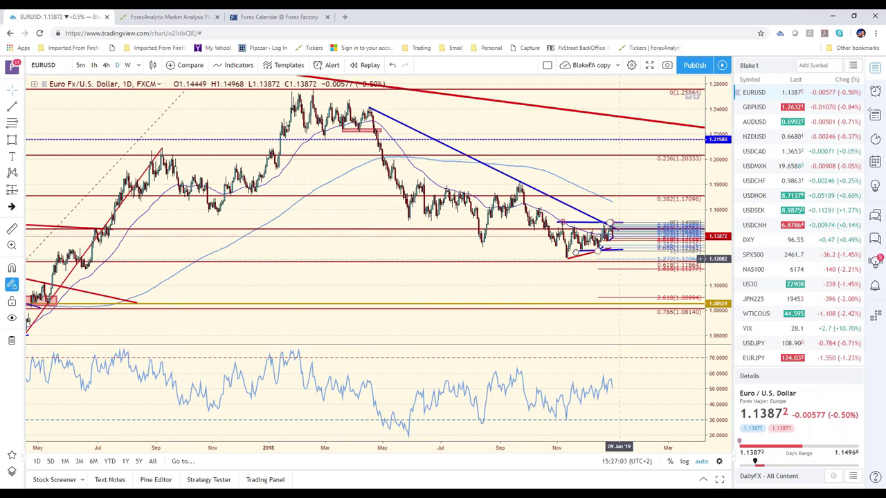
Change the EUR/USD chart interval from daily to 5-minute candles
left_click(80, 65)
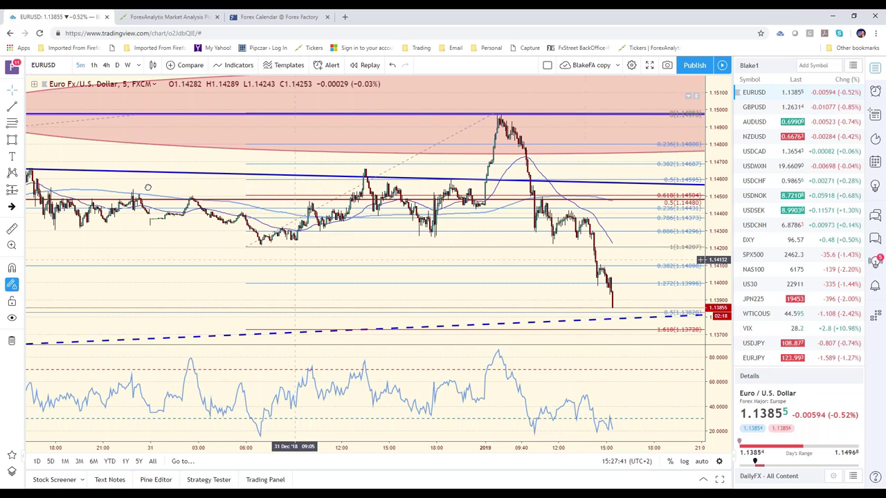
left_click(93, 65)
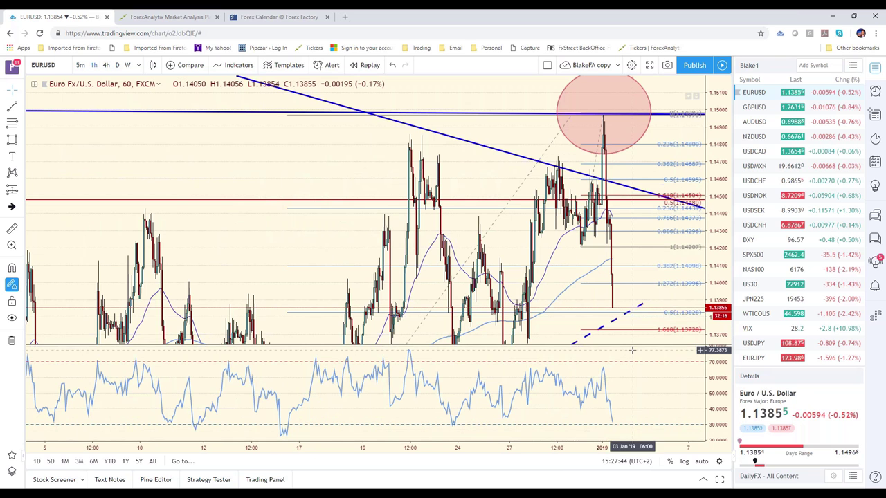
left_click_drag(713, 256, 713, 296)
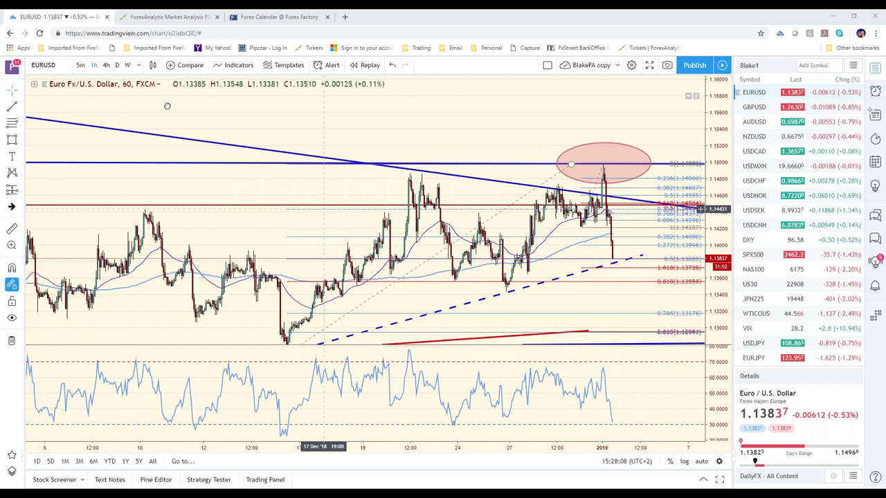
left_click(80, 65)
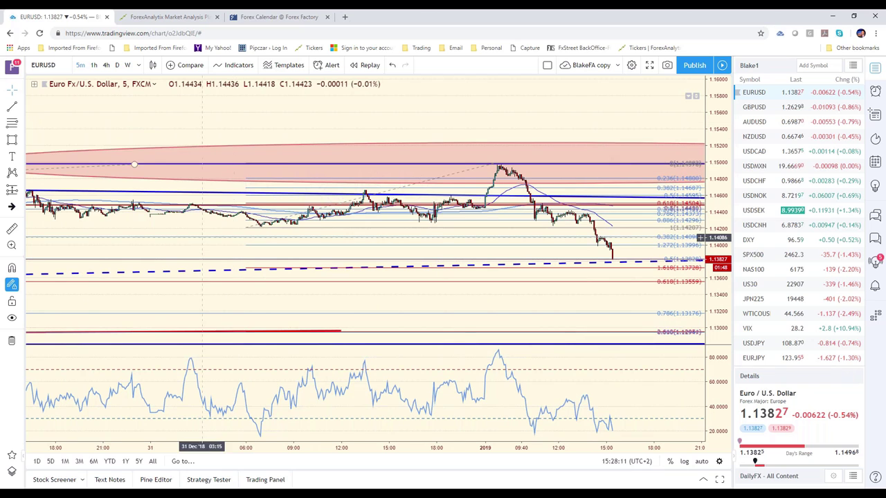
scroll(441, 425, "up", 3)
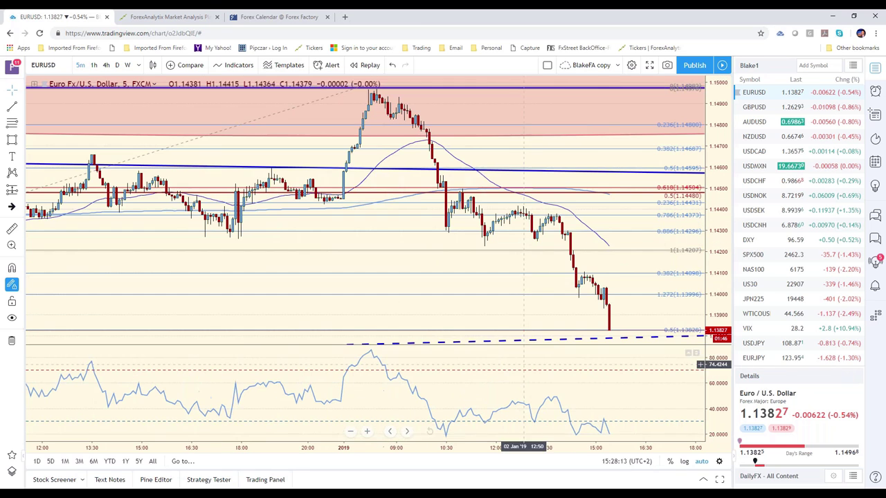
scroll(594, 356, "down", 5)
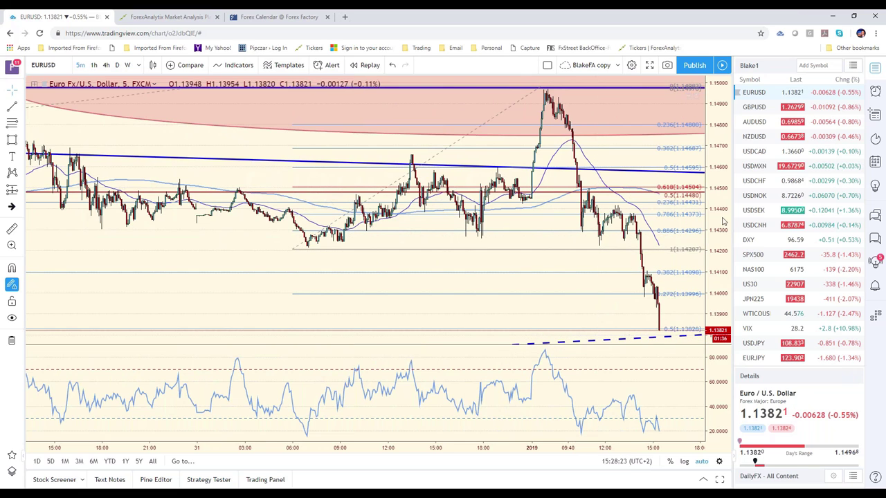
left_click_drag(718, 173, 719, 200)
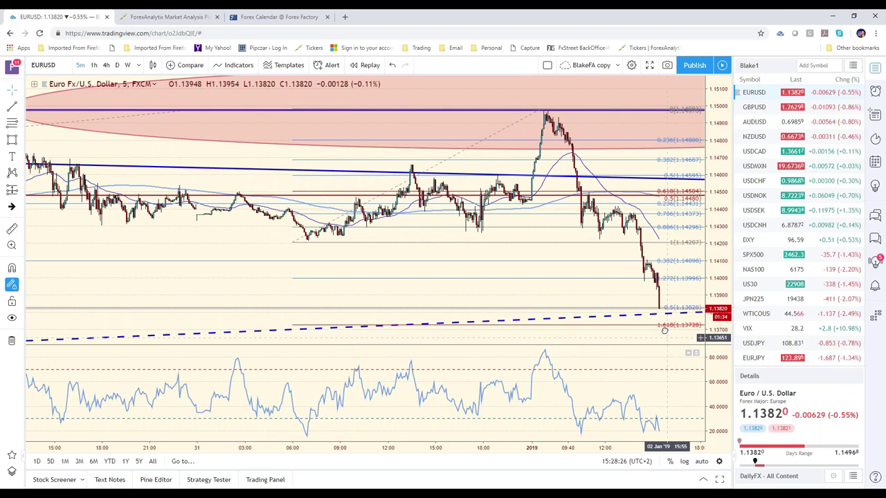
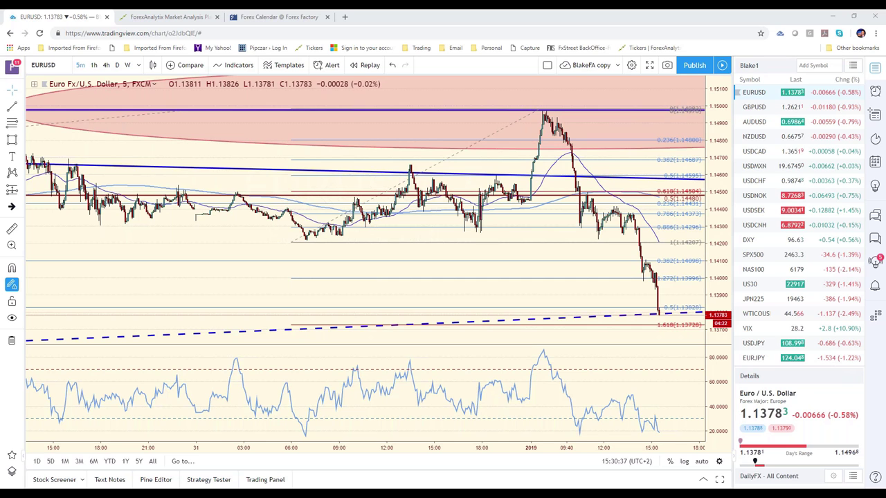
Switch the EURUSD chart to the 1-hour timeframe and re-fit the price bars
left_click(93, 64)
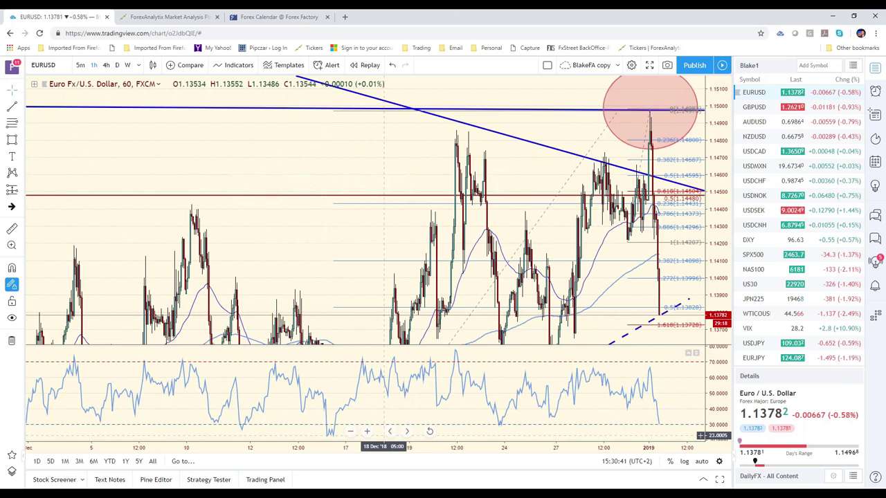
left_click(429, 431)
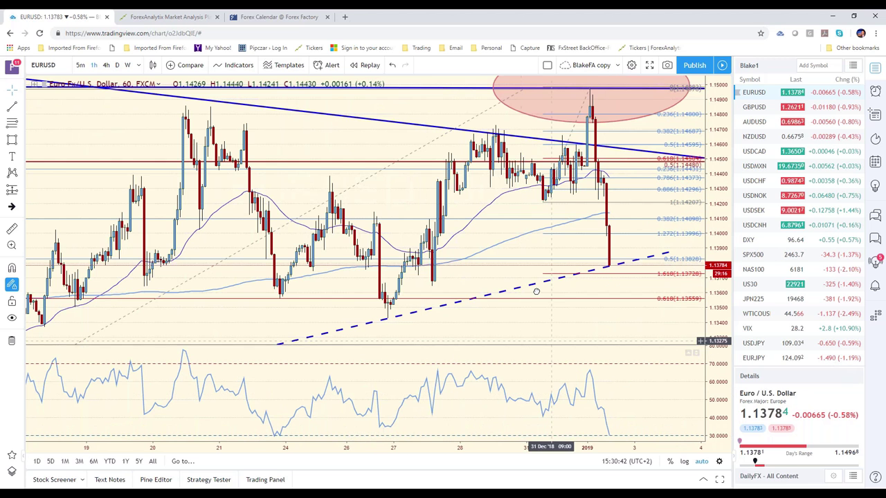
scroll(536, 292, "down", 3)
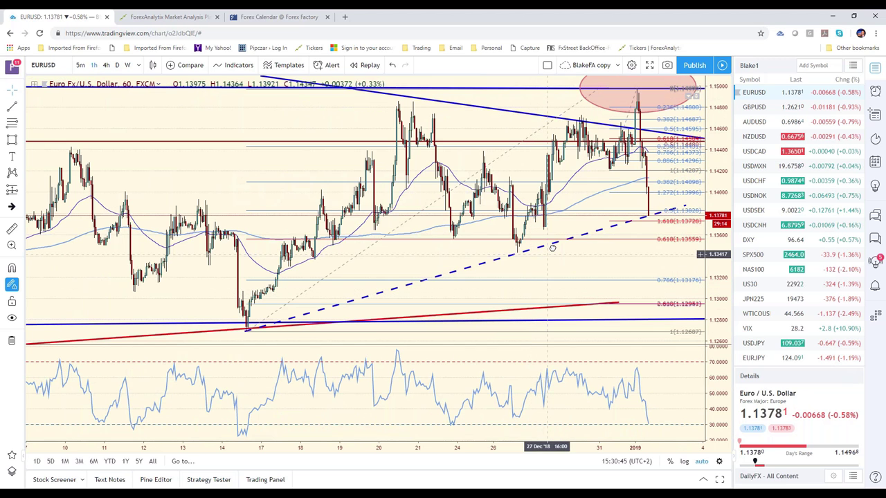
Restyle the dashed blue rising trendline as a solid red line using the default drawing template
left_click(598, 232)
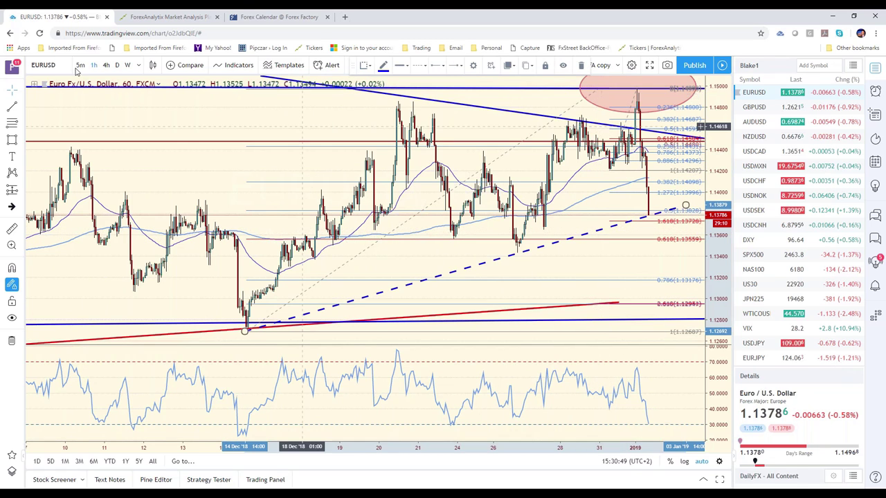
left_click(364, 65)
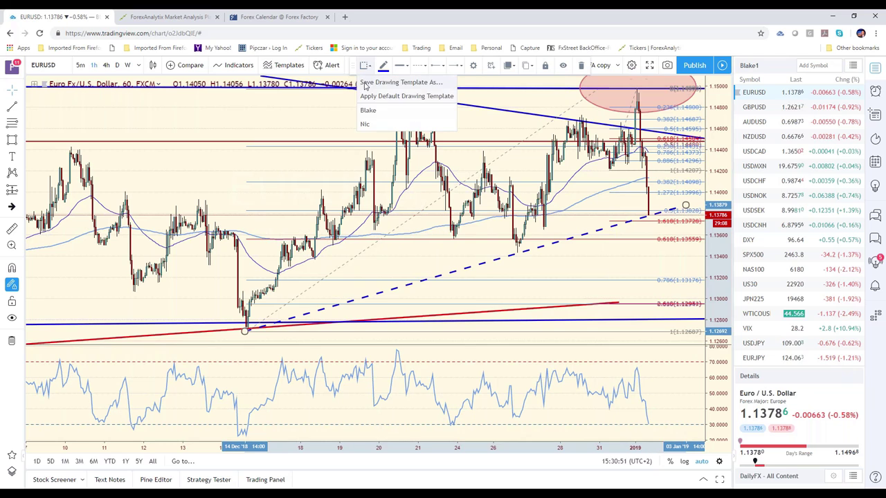
left_click(388, 96)
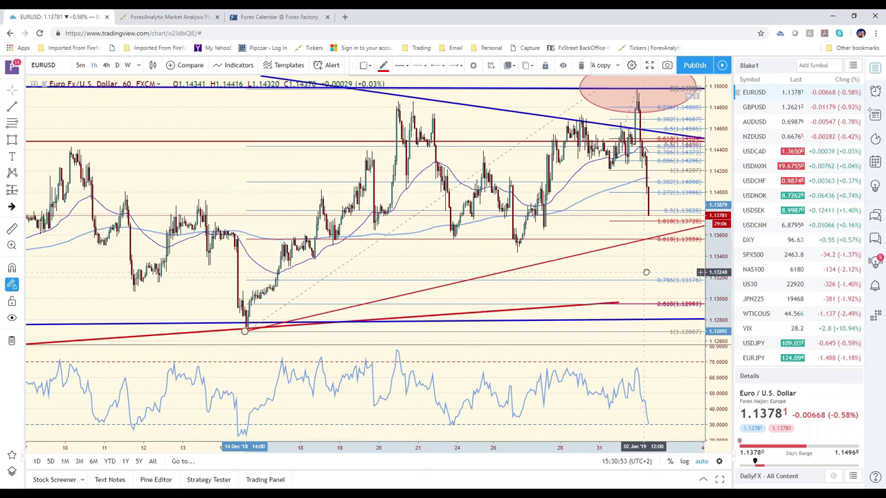
left_click(619, 270)
Raise the red trendline's right end higher, with room after the latest bars and a compressed price scale
left_click_drag(625, 267, 472, 270)
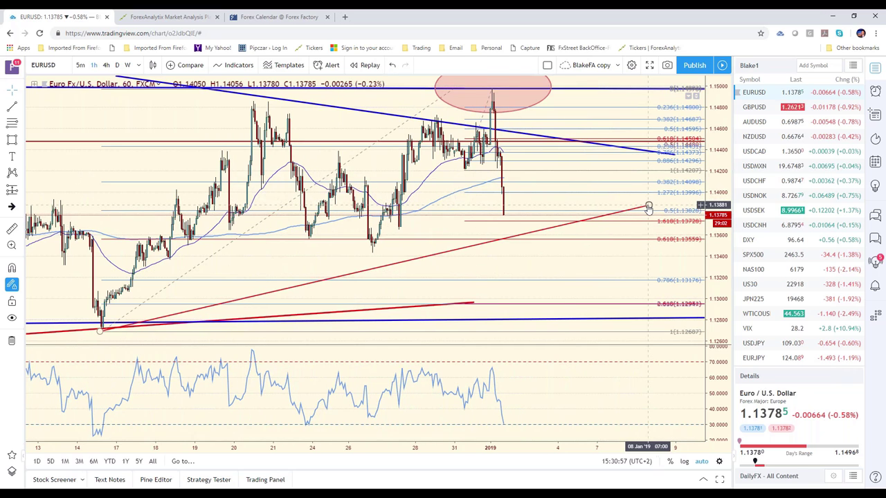
left_click_drag(649, 205, 630, 178)
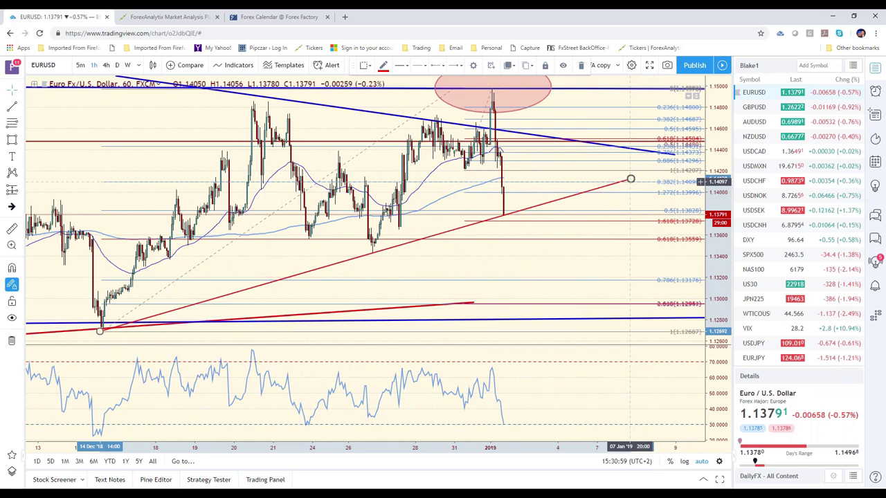
scroll(563, 292, "down", 3)
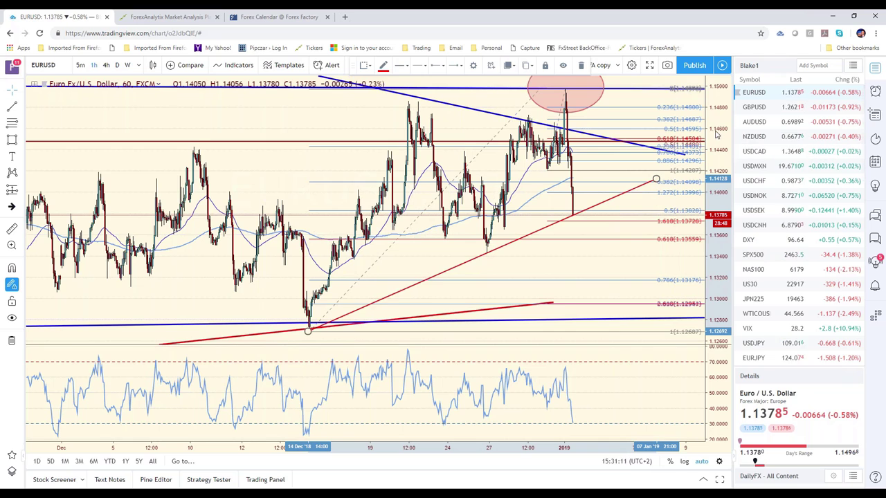
left_click_drag(717, 134, 716, 207)
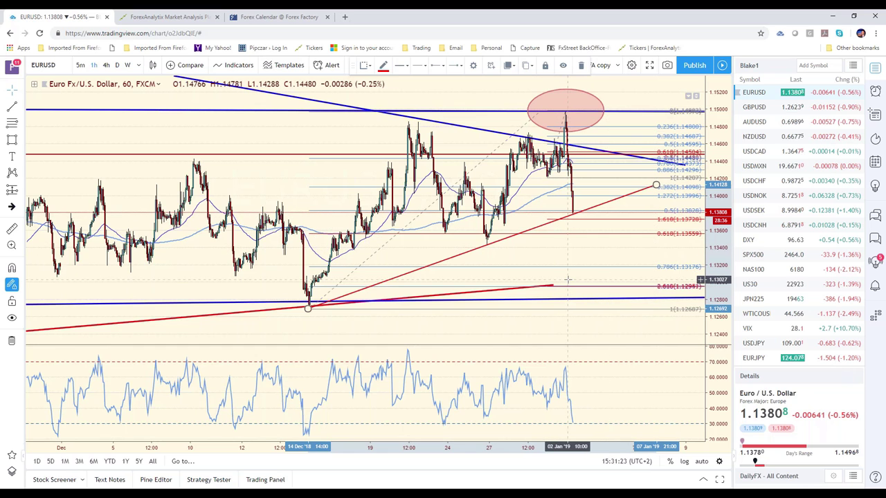
Show the S&P500 Monthly Elliott Waves analysis on the ForexAnalytix dashboard
left_click(165, 19)
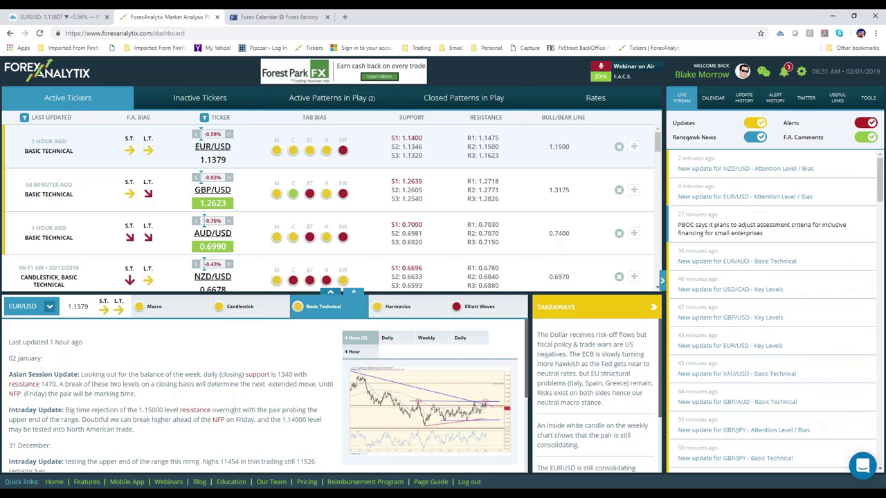
left_click(332, 293)
scroll(378, 341, "down", 3)
scroll(378, 340, "down", 3)
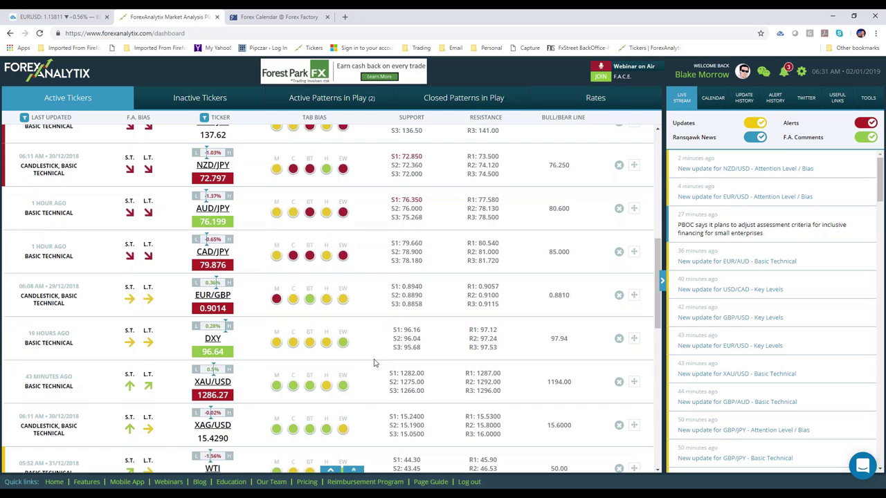
scroll(373, 363, "down", 3)
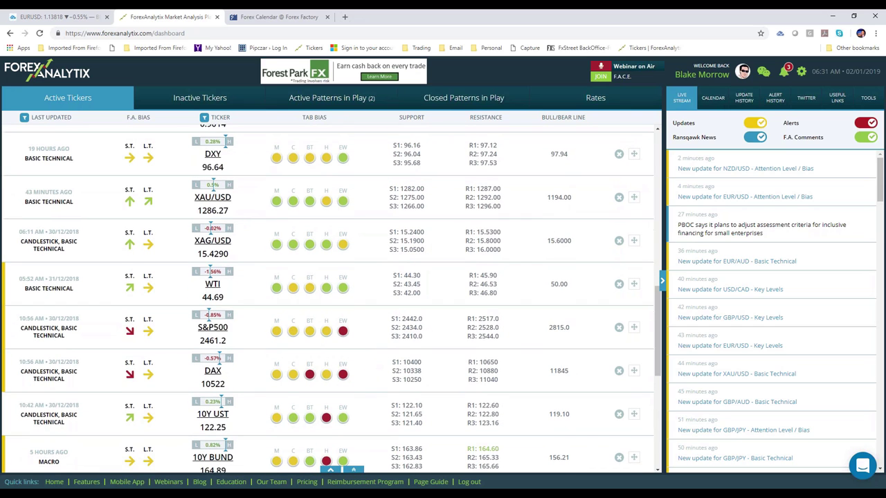
left_click(343, 332)
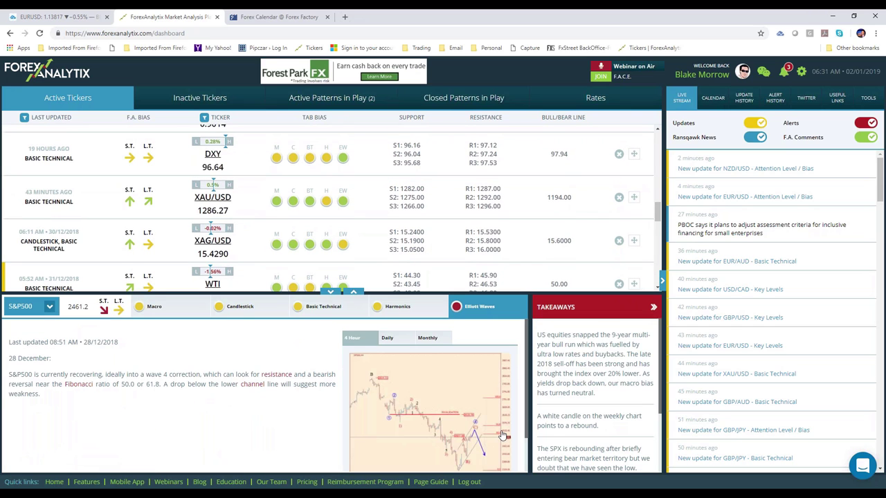
left_click(428, 339)
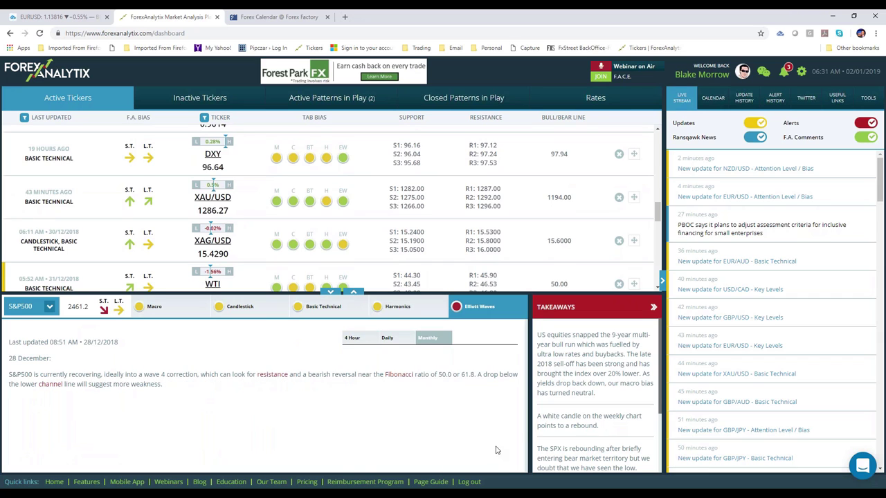
View the monthly S&P500 wave chart enlarged, then close it and return to TradingView
left_click(446, 438)
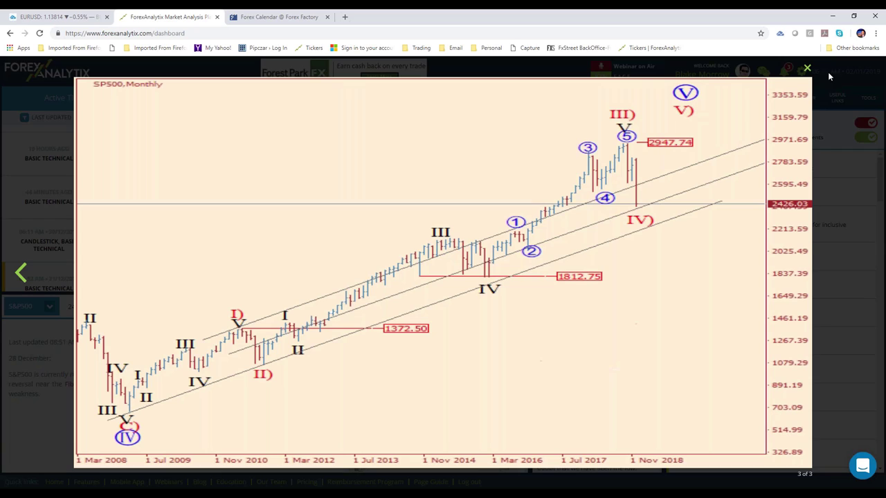
left_click(806, 67)
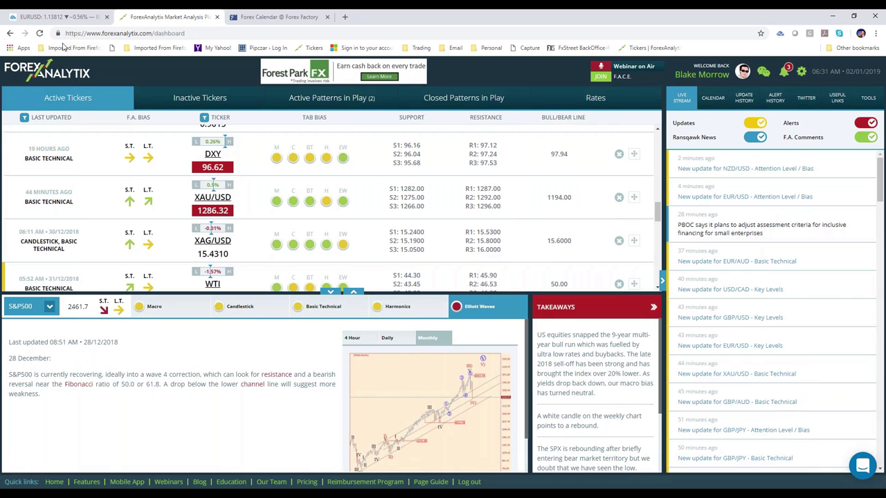
left_click(56, 17)
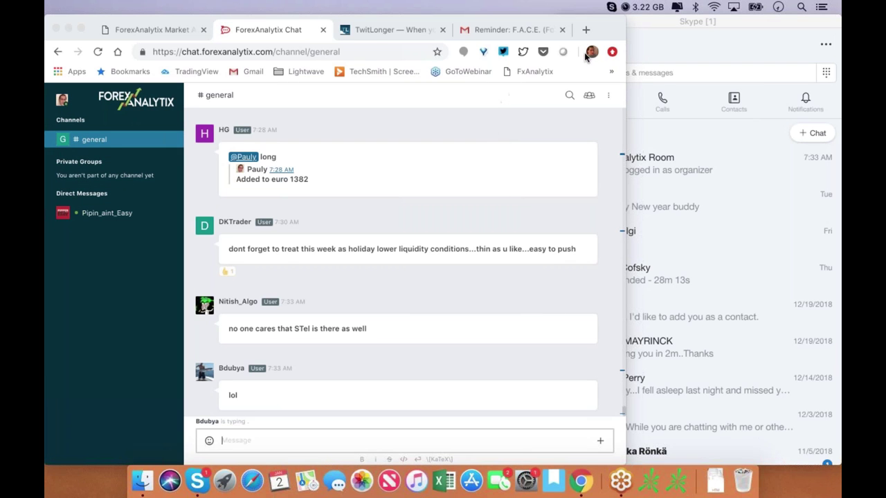
Lower the sound volume and post 'lol' in the #general channel
key("XF86AudioLowerVolume")
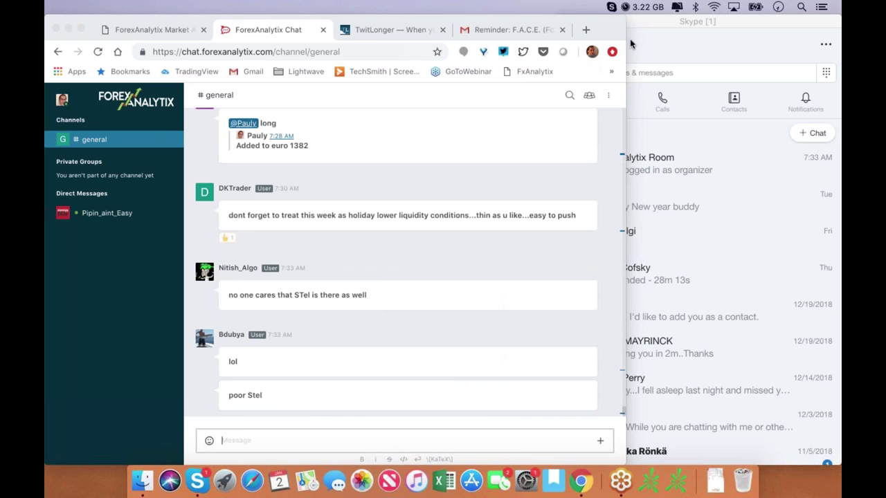
type("lol")
key("Return")
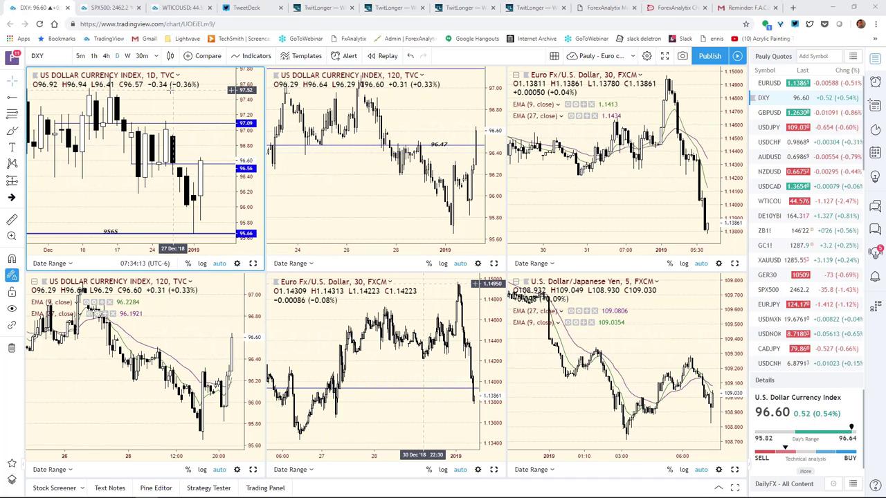
Show USDJPY daily full-size back to April, with the horizontal level realigned at 109.314
left_click(768, 127)
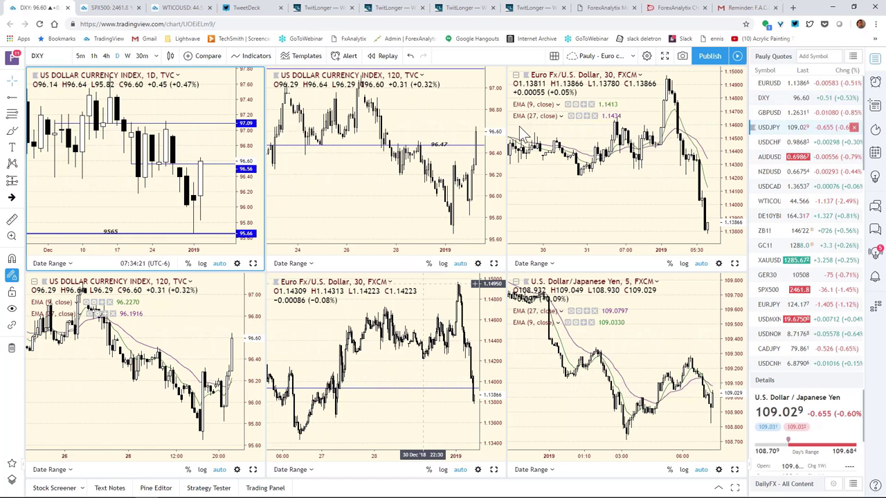
left_click(253, 263)
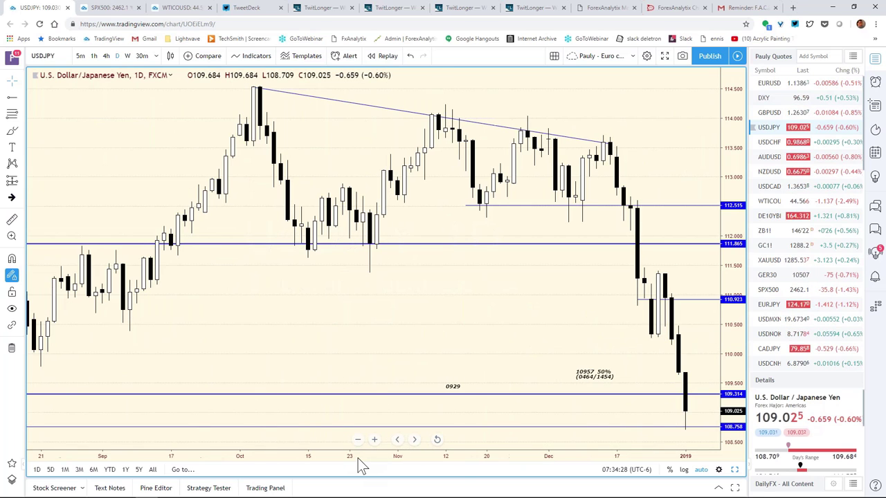
left_click_drag(358, 458, 541, 469)
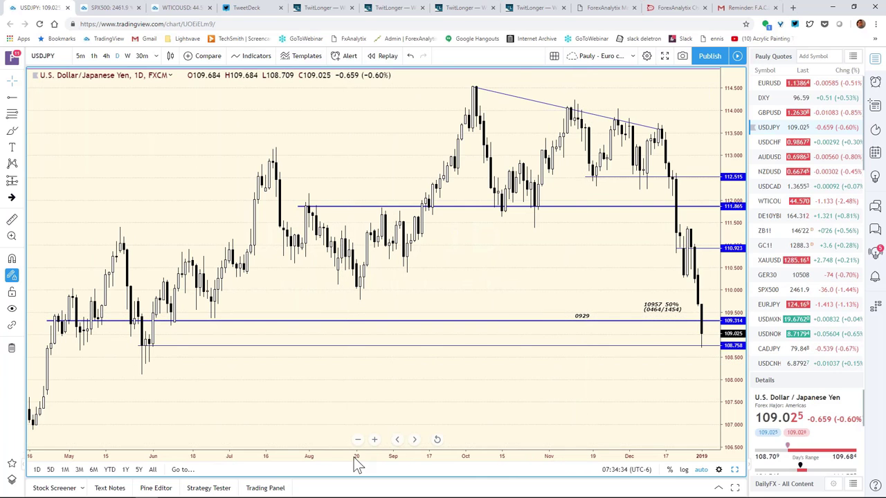
left_click_drag(358, 461, 371, 456)
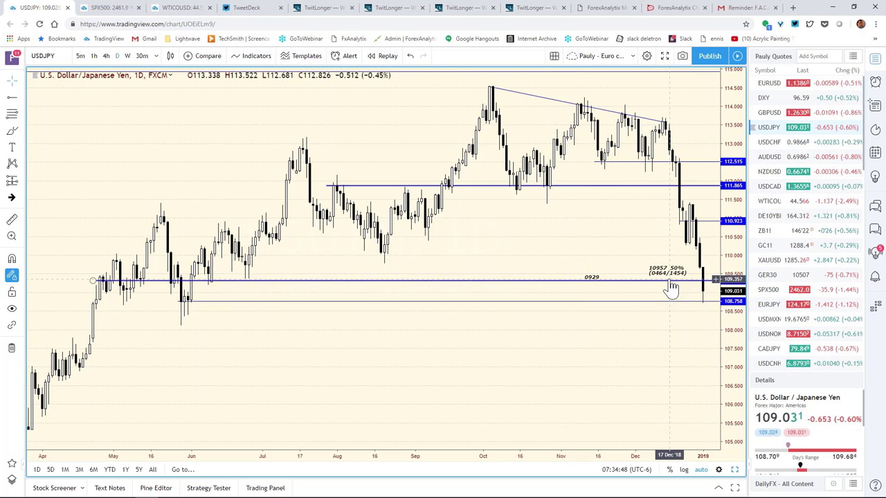
left_click_drag(671, 289, 671, 290)
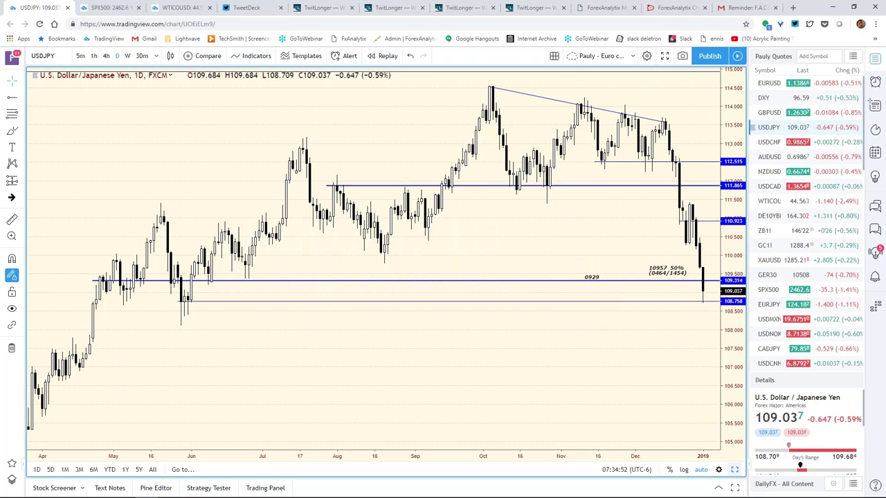
left_click(127, 56)
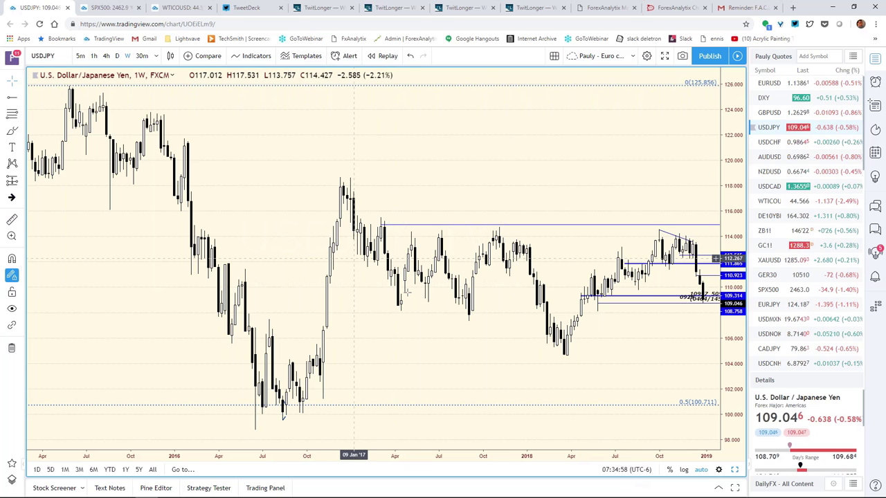
scroll(430, 457, "up", 1)
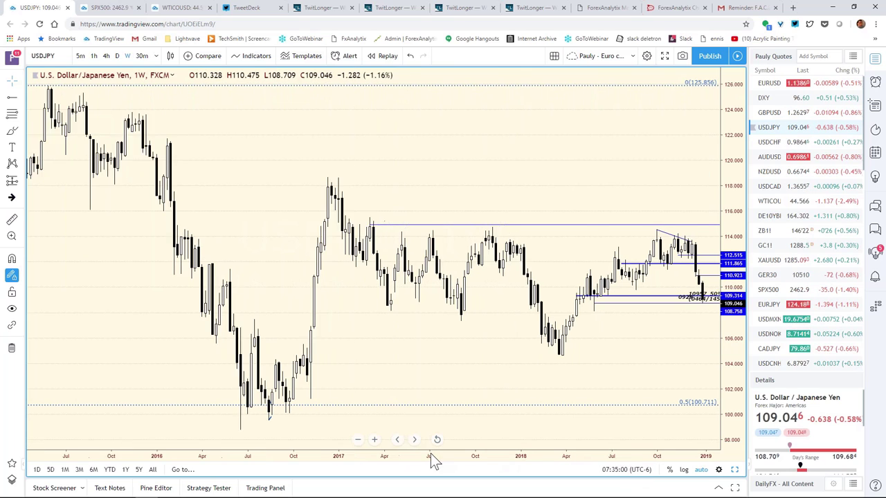
scroll(330, 429, "up", 4)
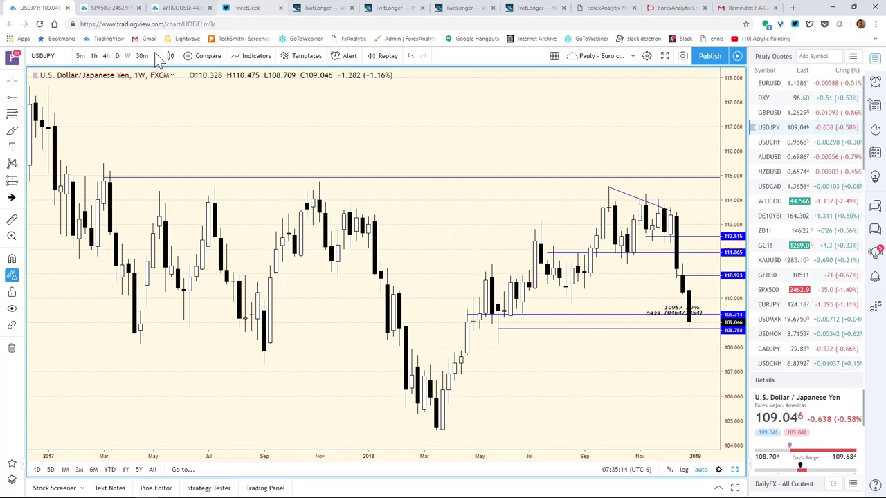
left_click(117, 56)
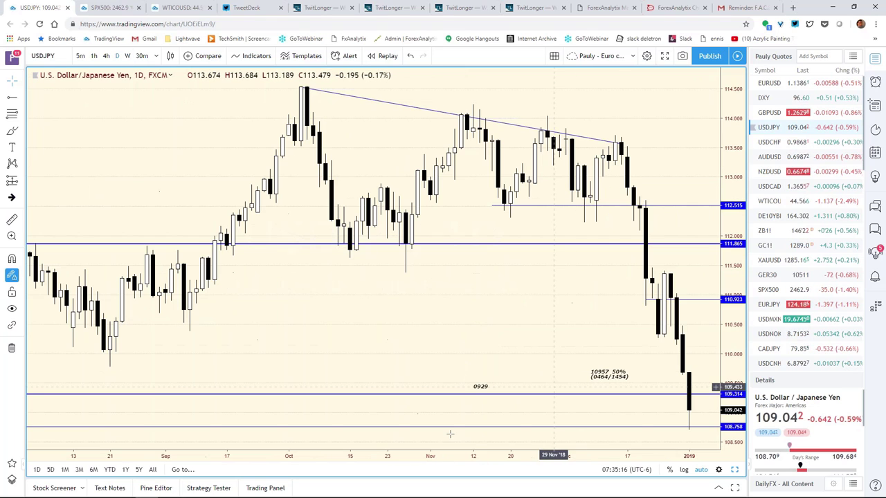
left_click_drag(403, 454, 538, 457)
scroll(624, 445, "down", 5)
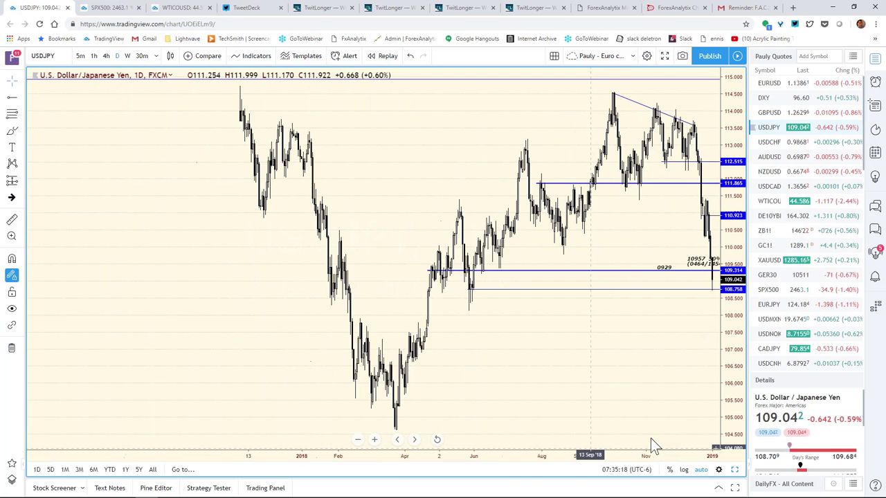
scroll(539, 447, "up", 2)
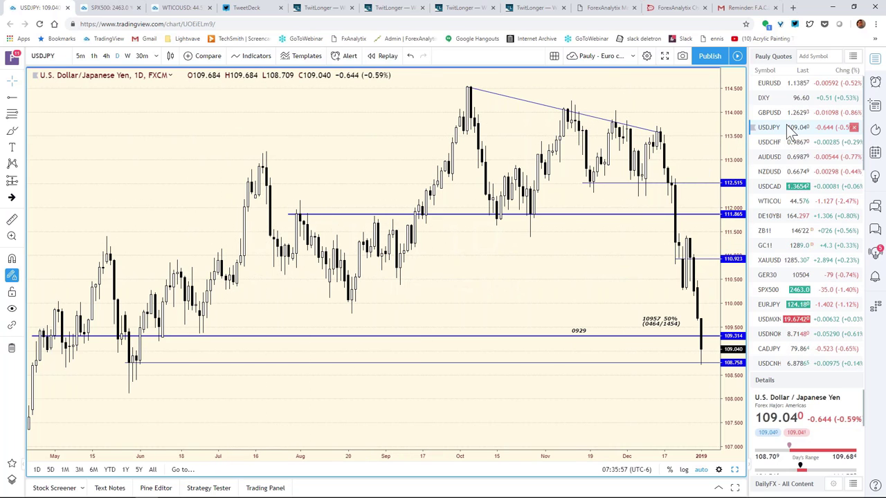
Open AUDUSD on weekly candles, framed to start around 2015
left_click(779, 157)
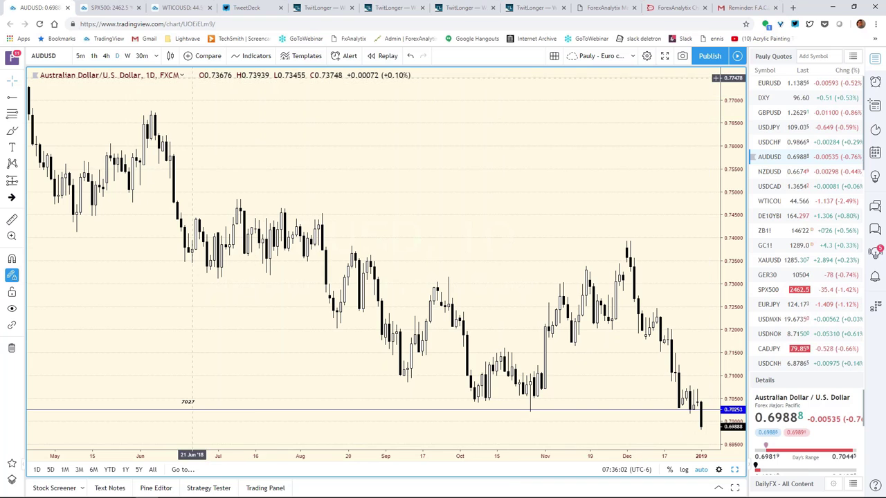
left_click(127, 56)
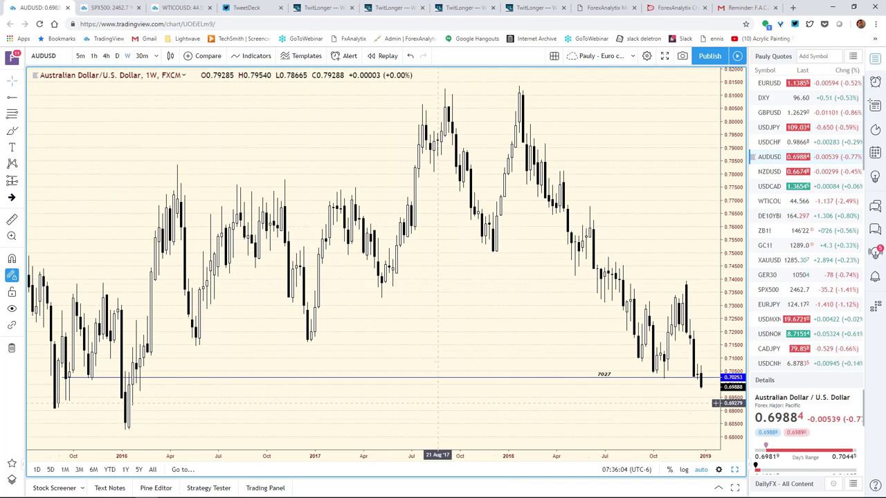
scroll(443, 463, "down", 3)
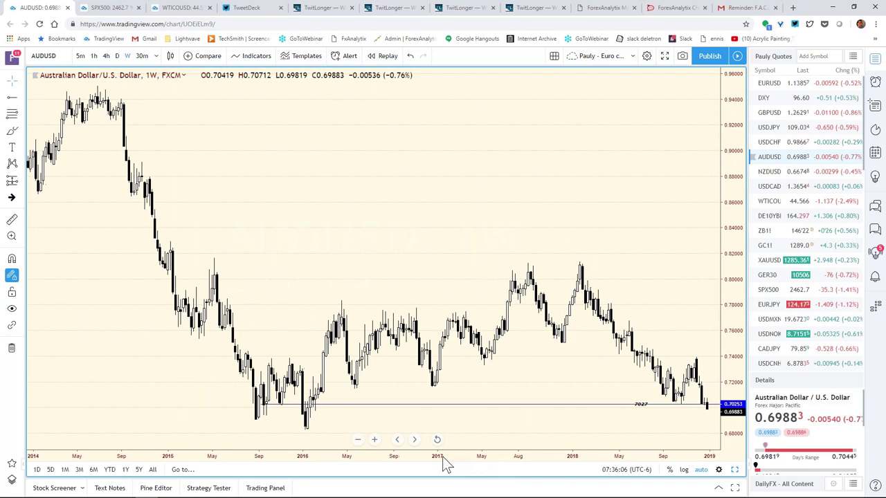
left_click_drag(446, 465, 384, 464)
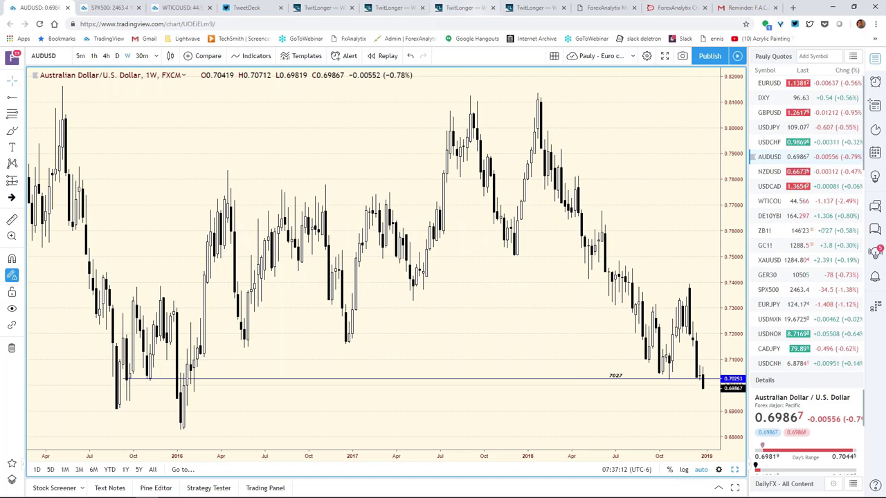
Sign in to ForexAnalytix, show the AUD/USD analysis, then return to the AUDUSD chart
left_click(675, 10)
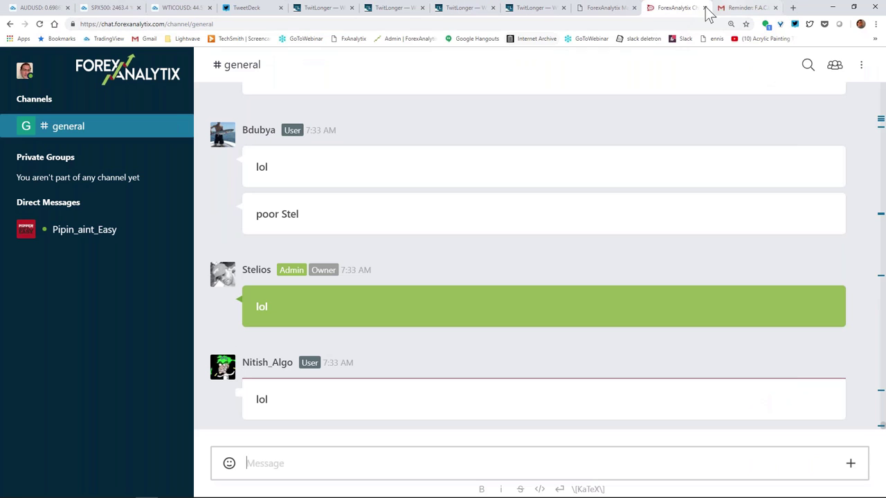
left_click(596, 9)
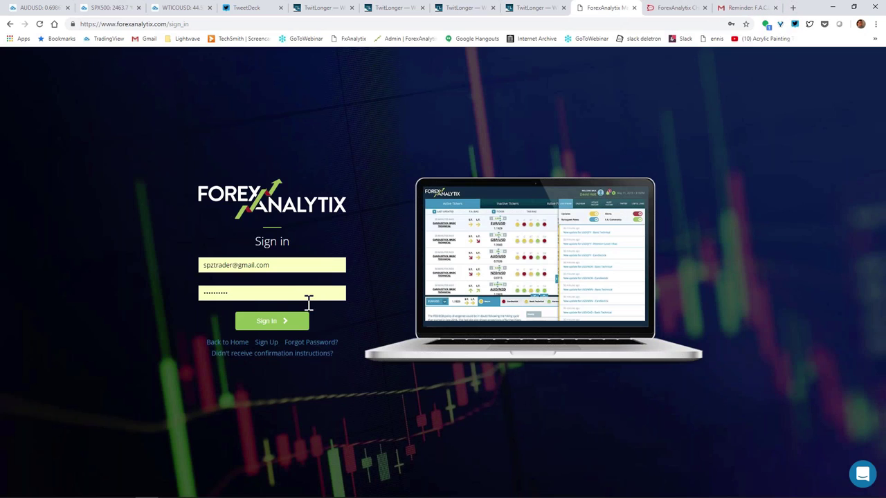
left_click(286, 324)
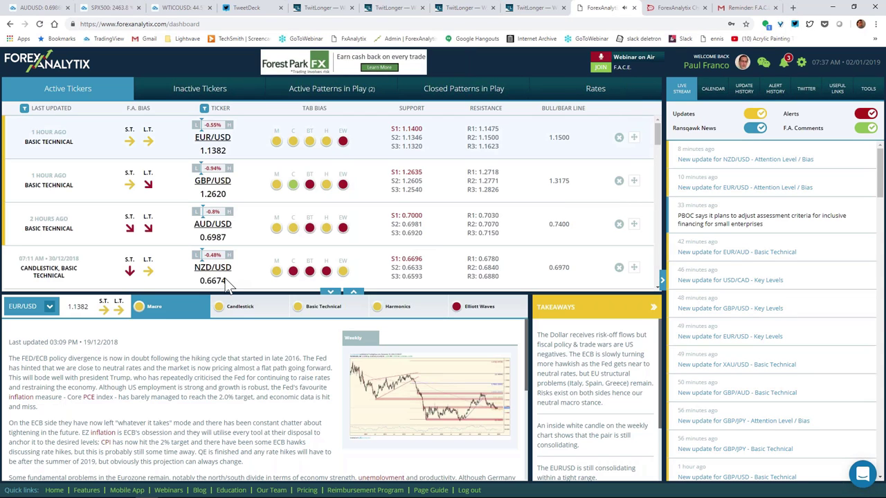
left_click(50, 308)
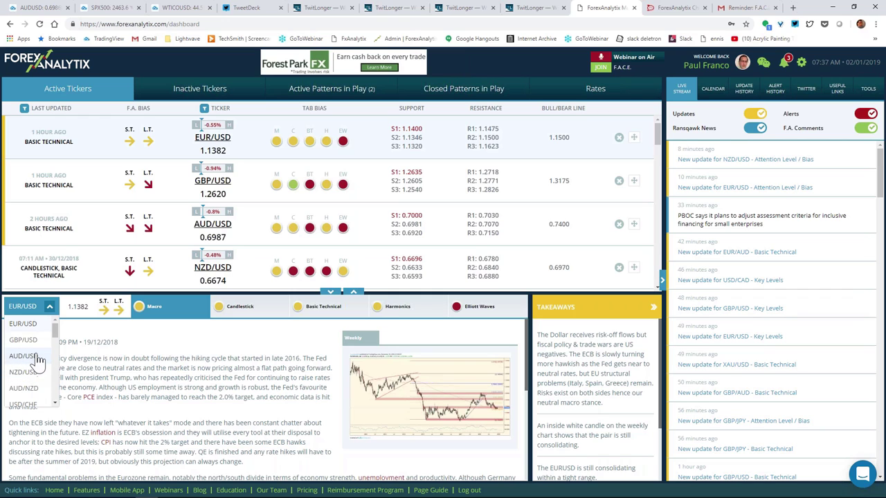
left_click(38, 358)
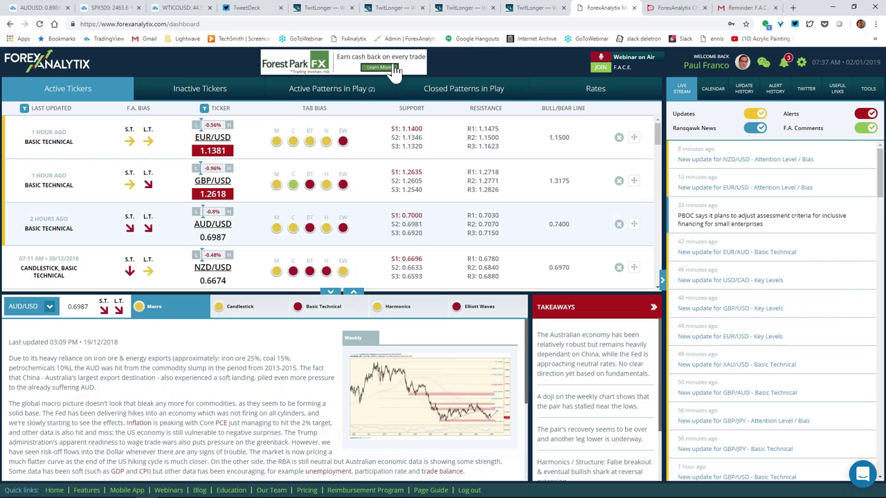
left_click(45, 8)
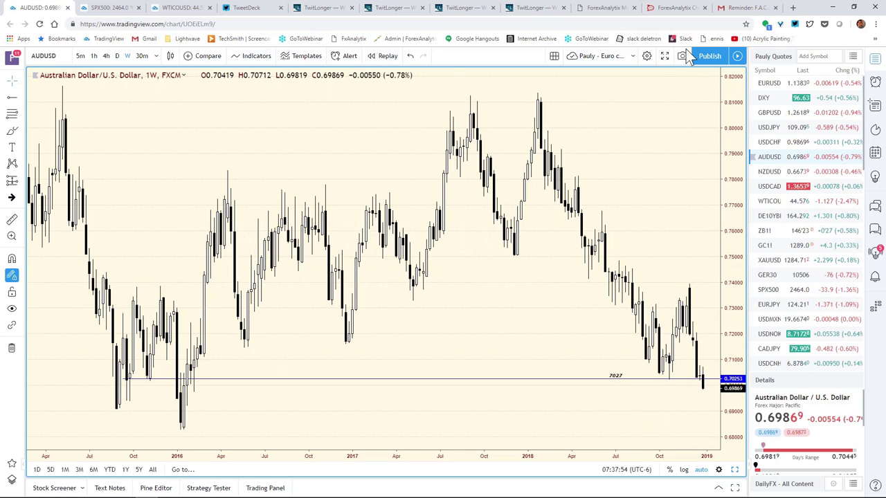
Load Gold XAUUSD and zoom in on its recent weekly candles
left_click(770, 261)
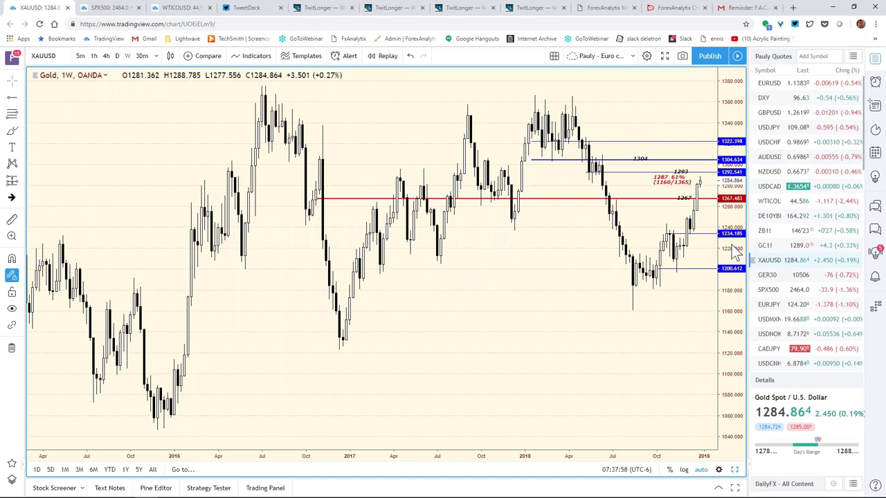
left_click_drag(611, 460, 539, 462)
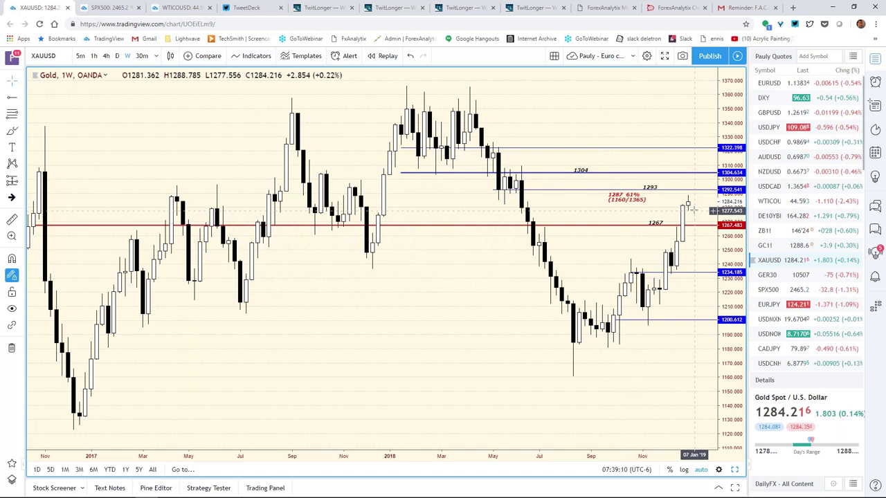
Load the US Dollar Index into the top-left pane, maximized and zoomed in on its latest candles
left_click(734, 469)
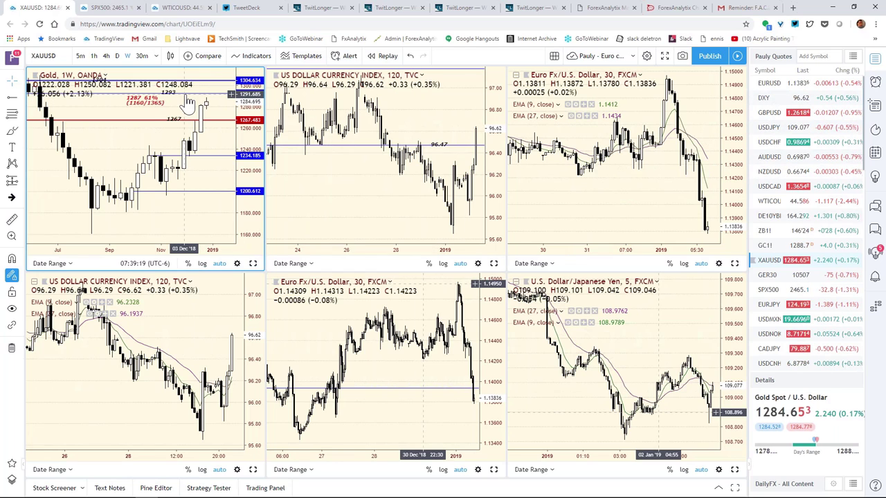
left_click(716, 139)
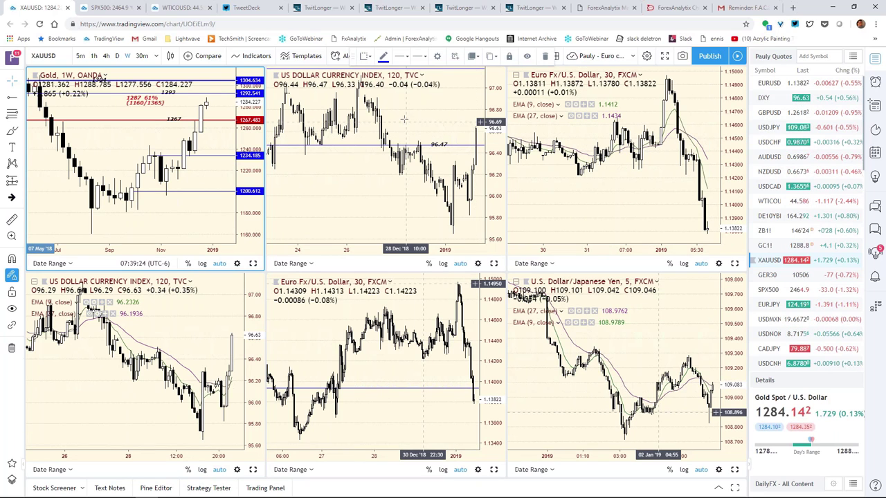
left_click(774, 98)
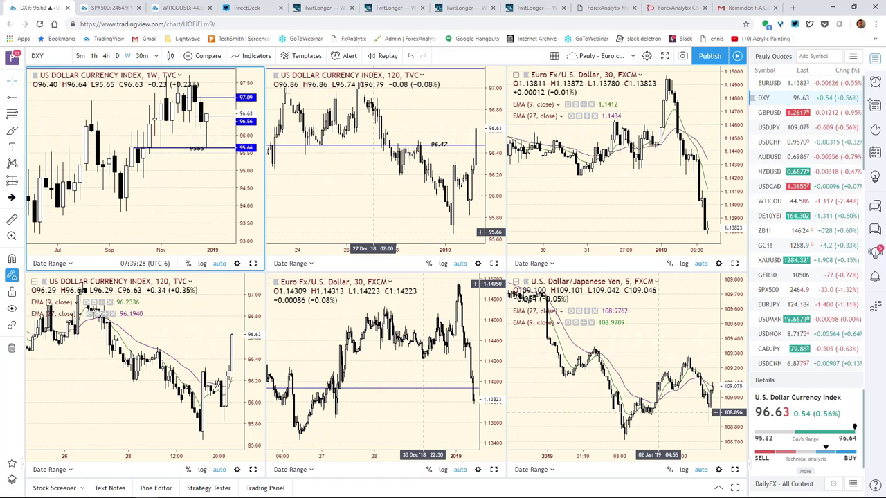
left_click(253, 264)
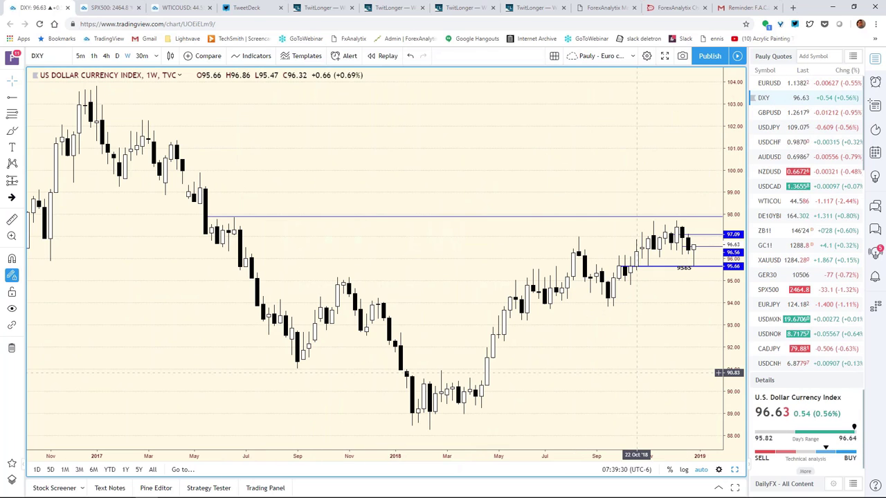
left_click_drag(650, 451, 363, 413)
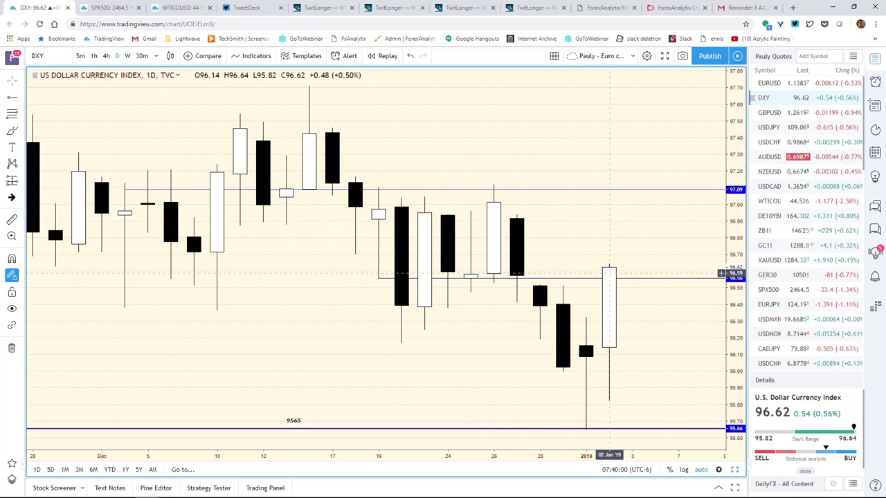
Review the DXY 120-minute chart full-size, then load EURUSD daily into the top-left pane
key("alt+Return")
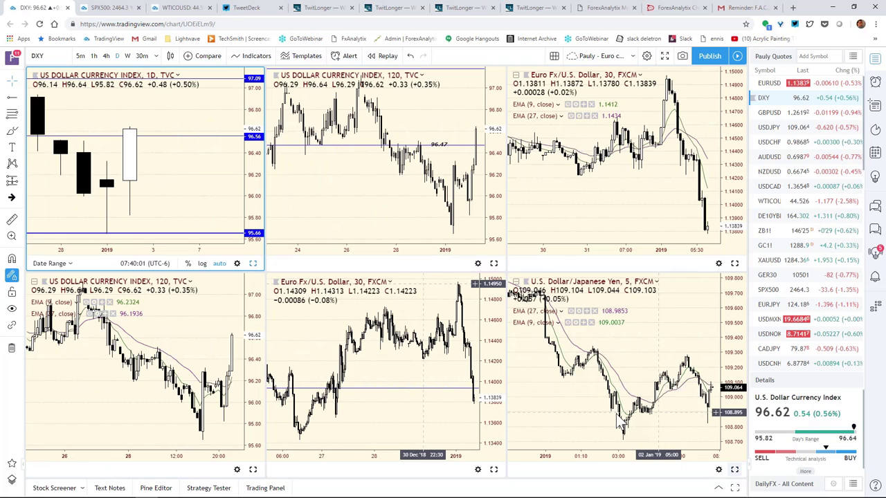
left_click(494, 263)
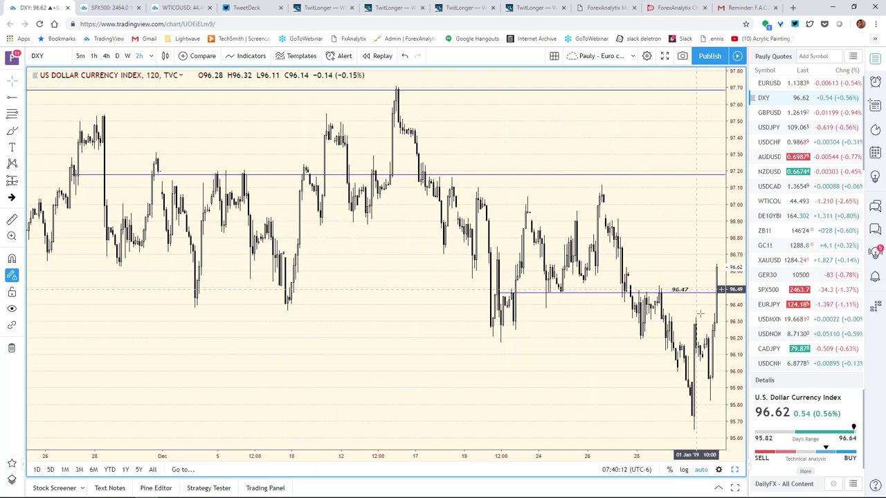
left_click(734, 470)
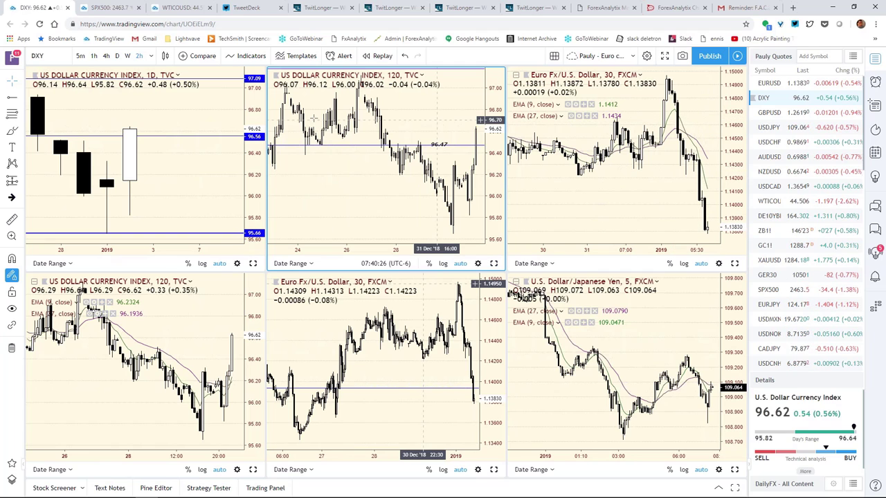
left_click(222, 166)
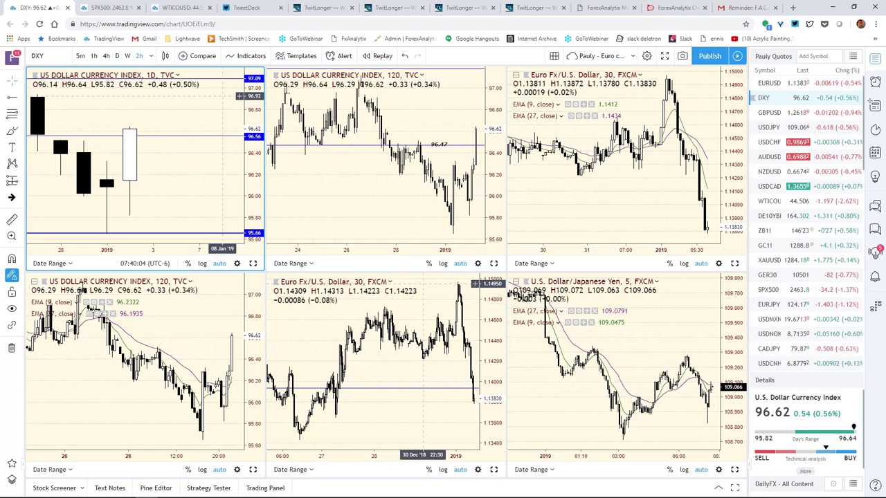
left_click(769, 84)
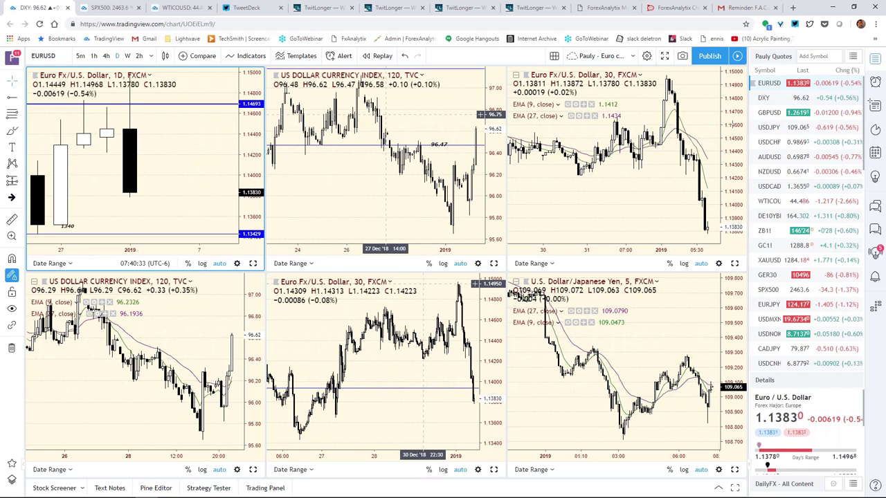
Load EURUSD into the top-middle 120-minute pane and review it full-size
left_click(386, 115)
left_click(769, 83)
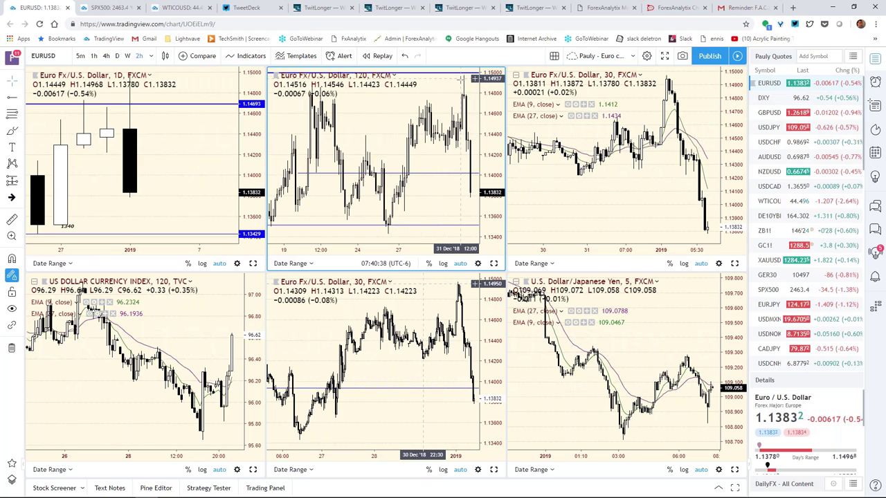
left_click(494, 263)
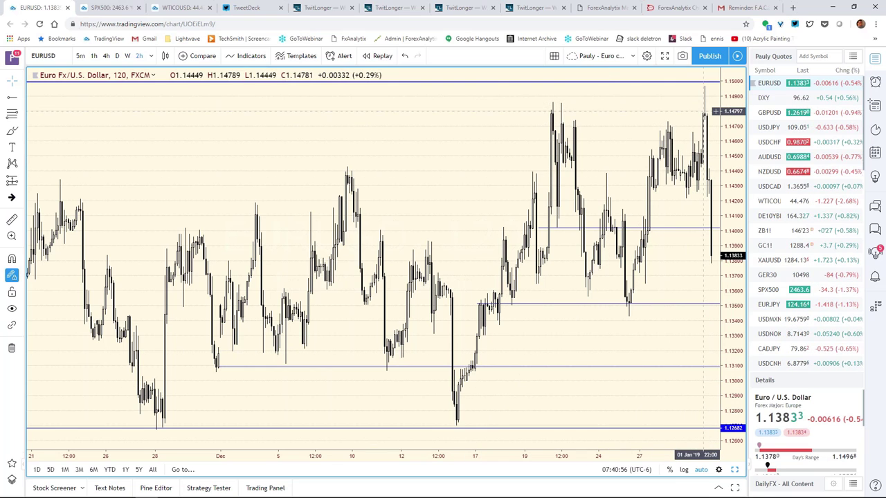
left_click(734, 469)
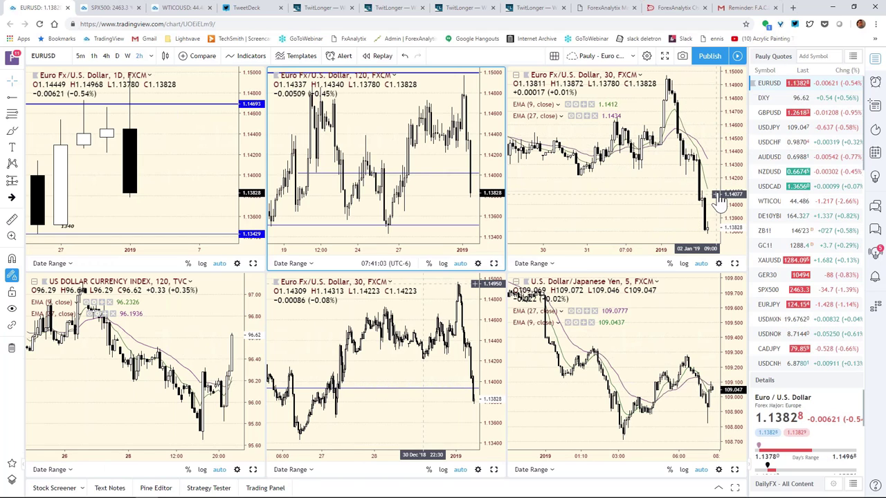
Load EURUSD into the bottom-right 5-minute pane, then reactivate the top-left daily chart
left_click(657, 344)
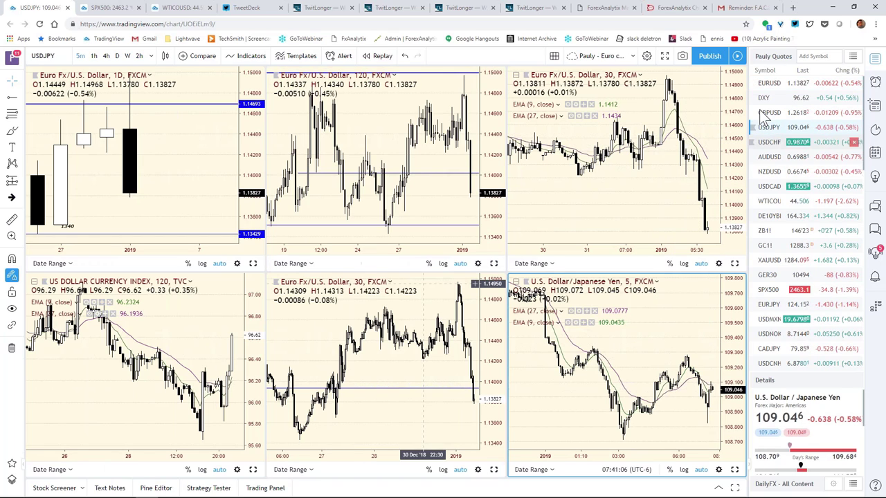
left_click(768, 84)
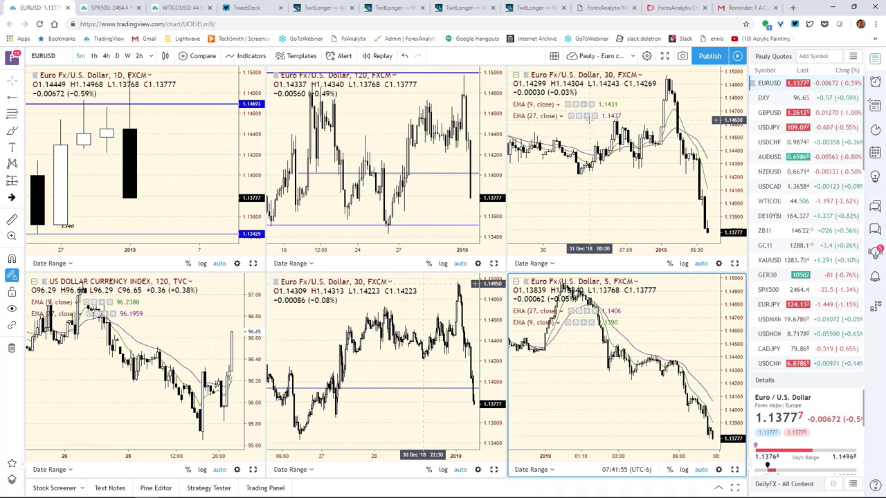
key("Tab")
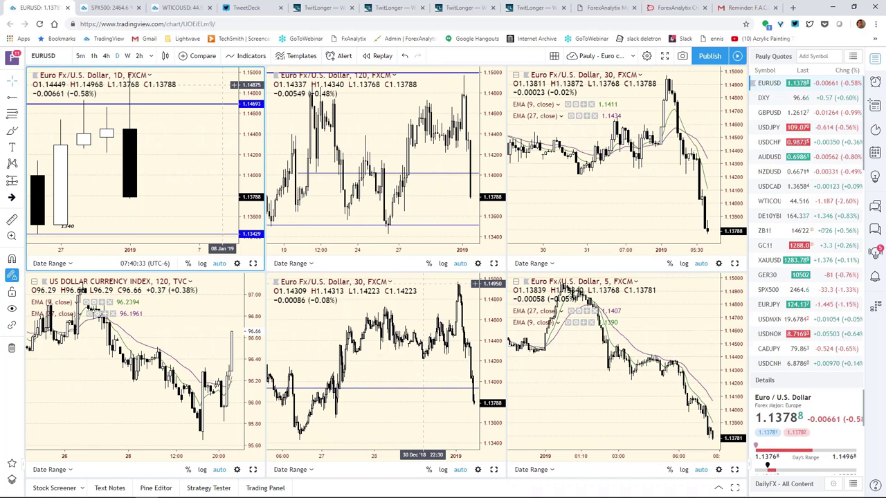
Load USDCAD daily into the top-left pane, zoom out past a year of history, then restore the six-chart grid
left_click(771, 191)
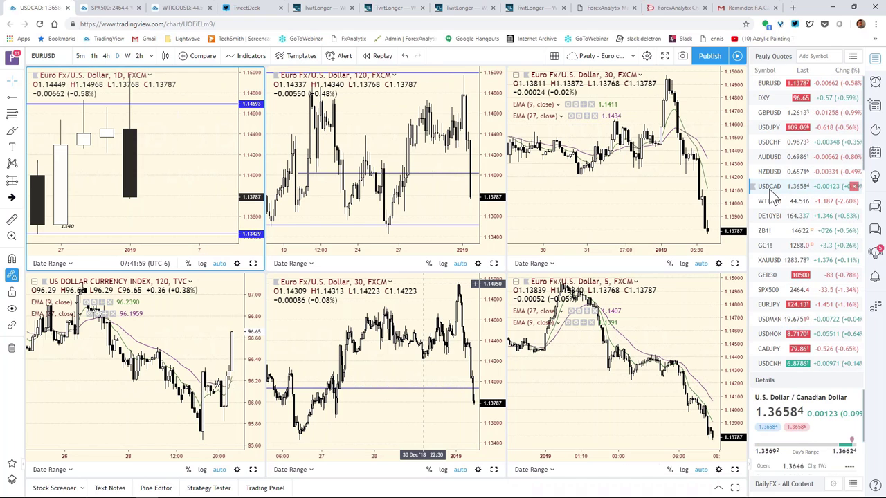
left_click(252, 263)
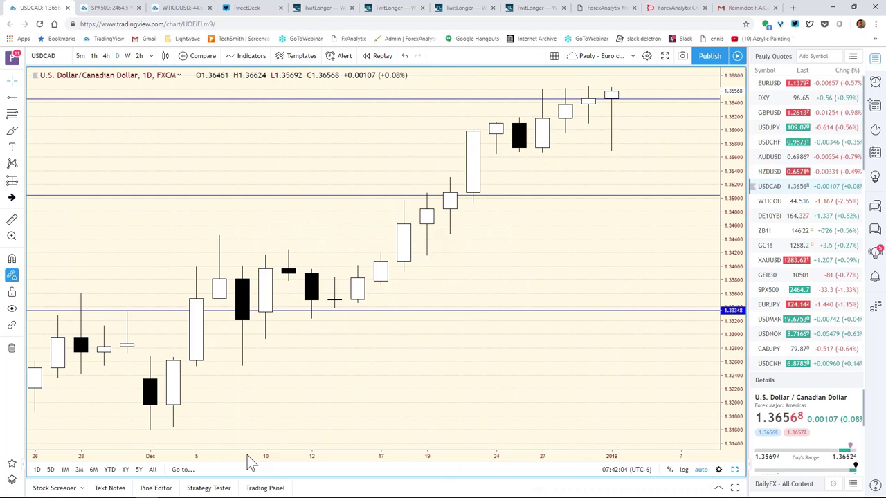
left_click_drag(247, 455, 685, 454)
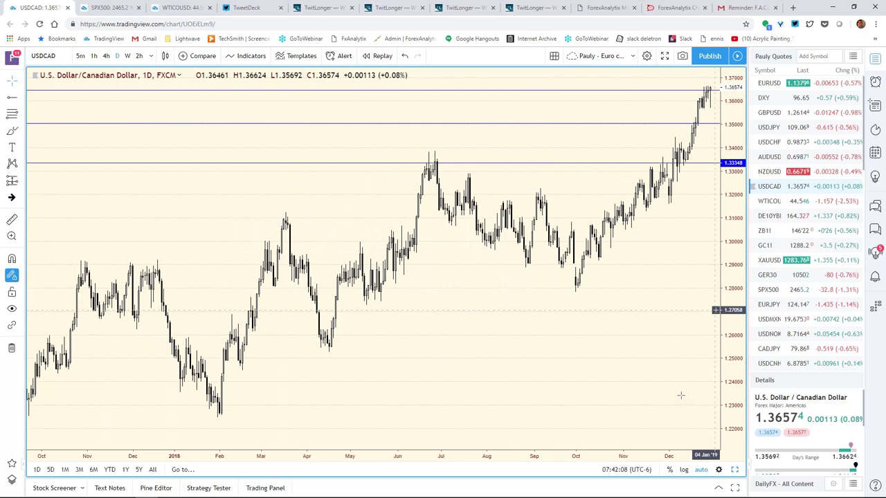
left_click_drag(502, 455, 602, 450)
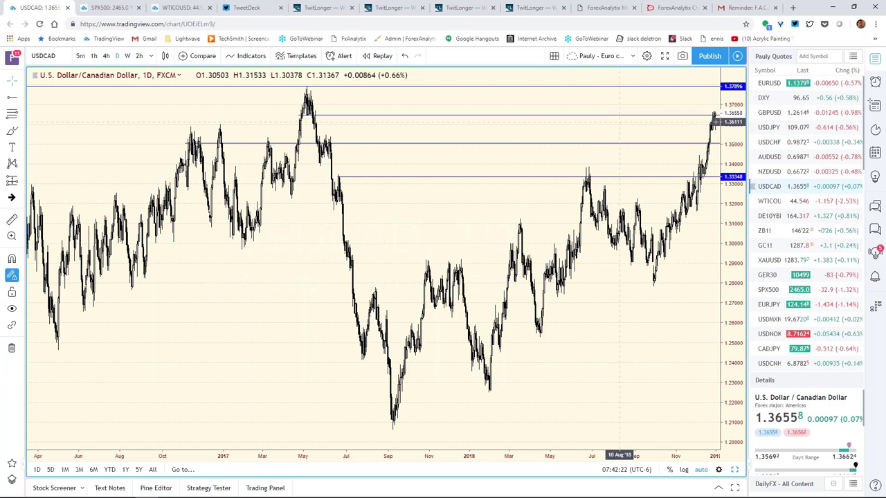
left_click(735, 469)
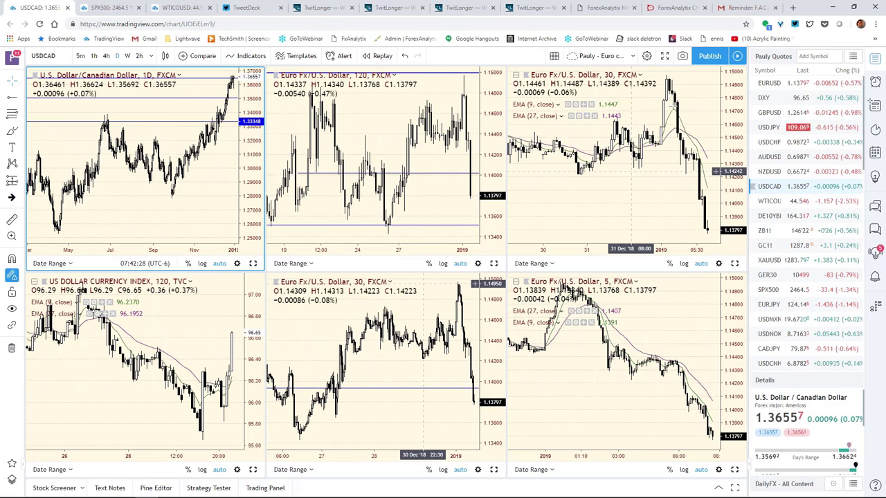
Switch to the SPX500 layout, briefly view the T-Bond chart full-size, then enlarge the Bund 30-minute chart
left_click(116, 8)
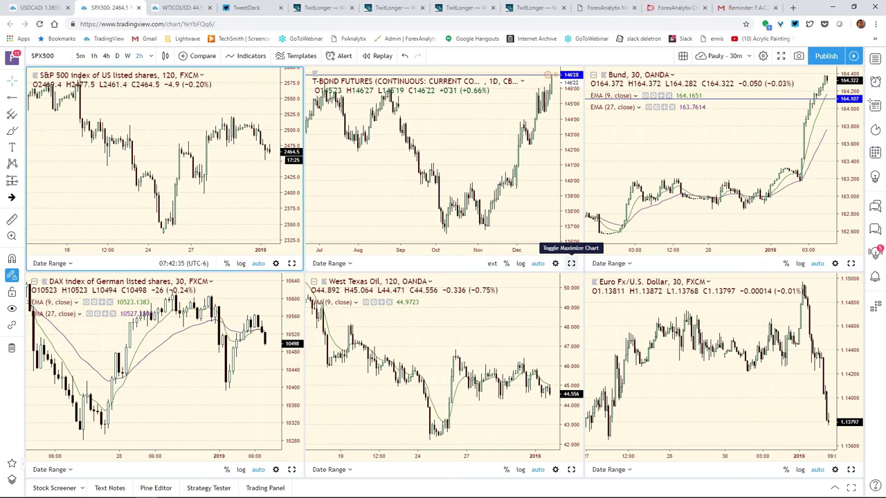
left_click(571, 263)
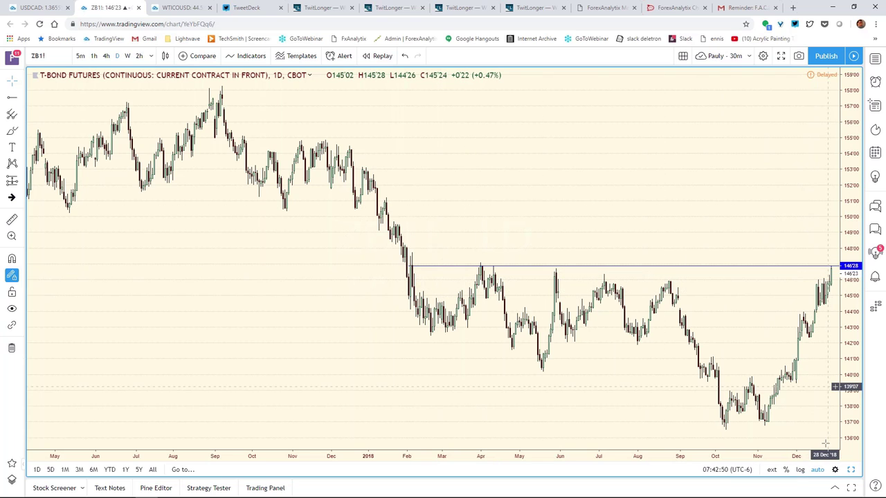
left_click(851, 471)
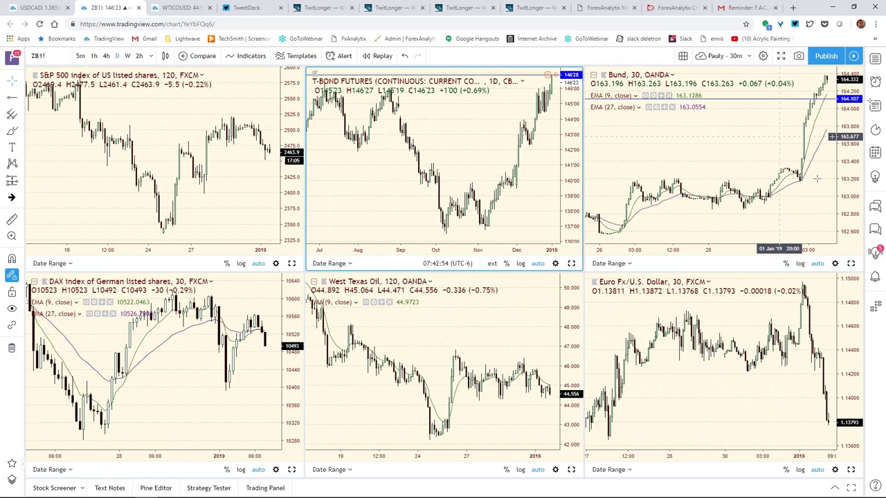
left_click(851, 264)
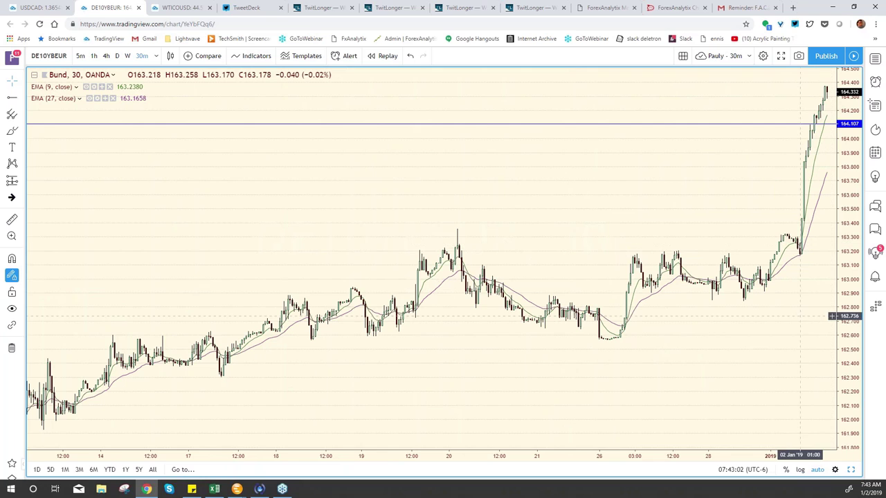
left_click(117, 56)
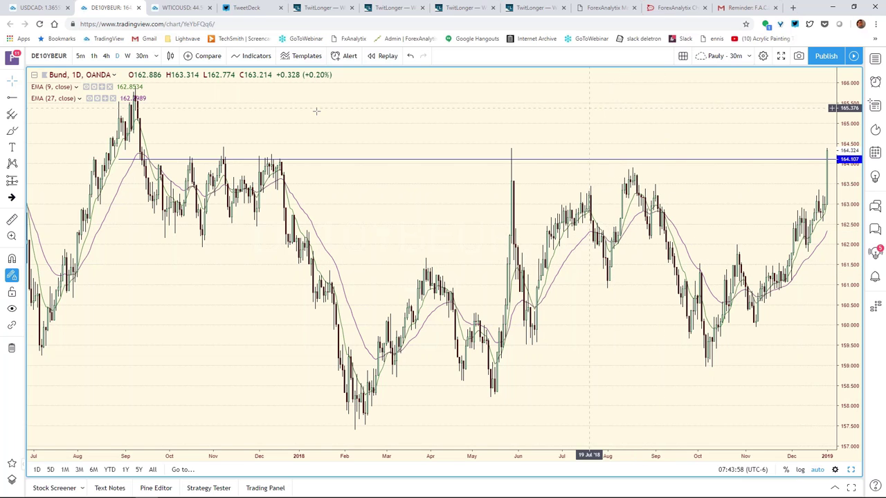
left_click(127, 55)
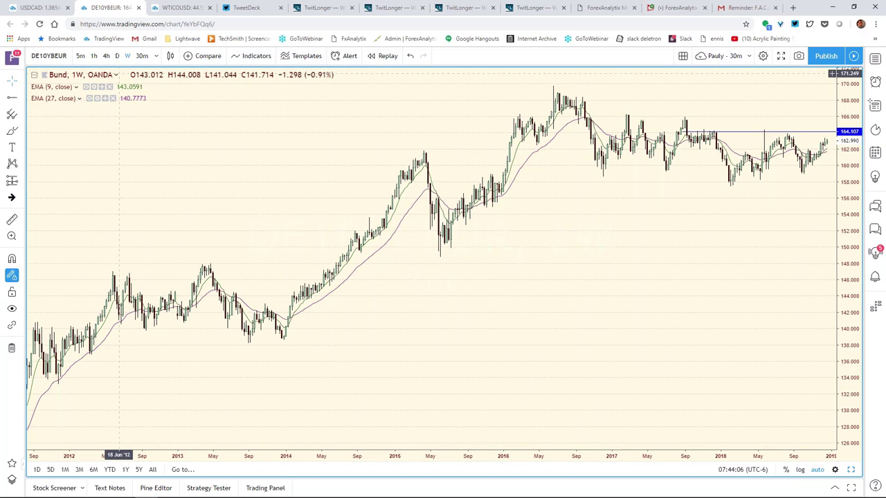
left_click(117, 55)
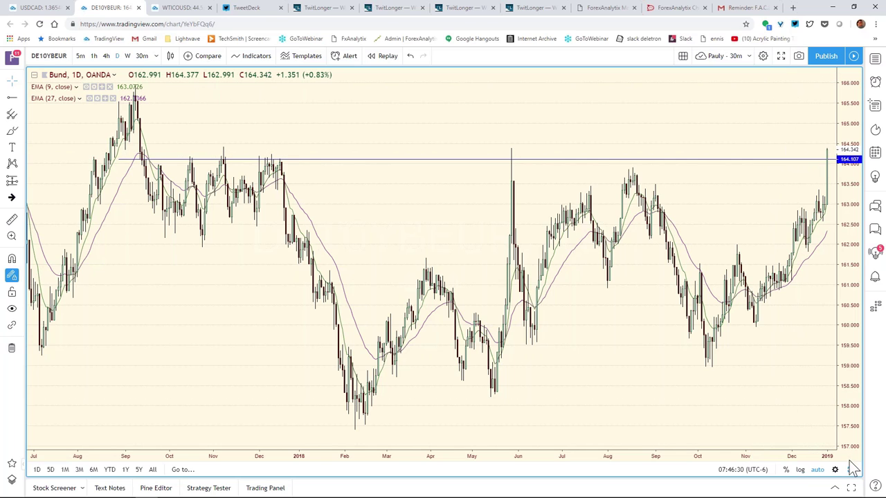
Open the USDCAD six-chart FX layout and maximize the EUR/USD 120-minute pane
left_click(36, 8)
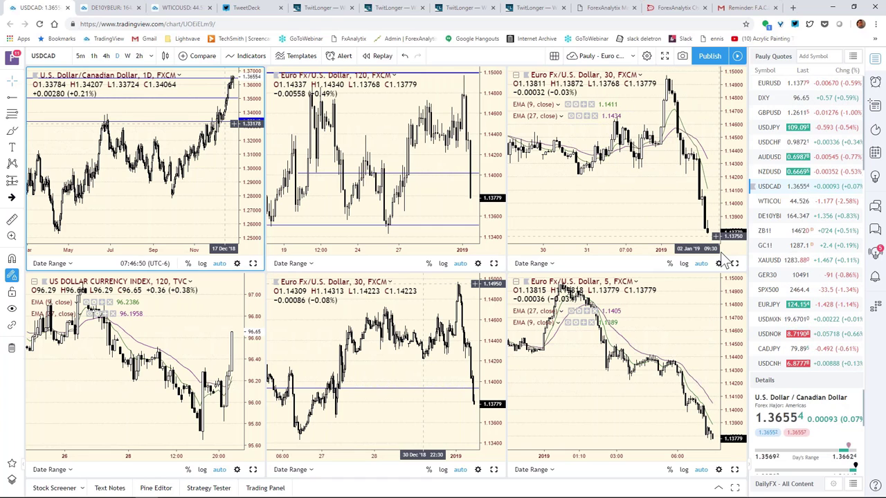
left_click(493, 263)
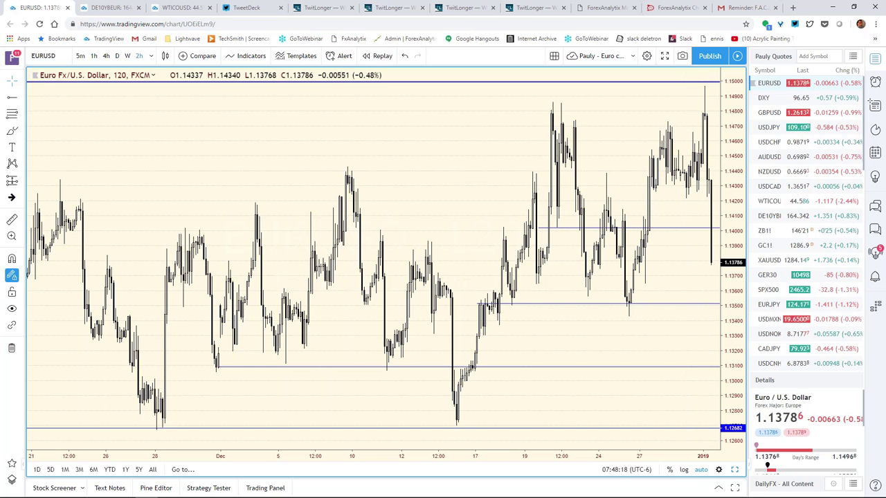
Restore the maximized EUR/USD 120-minute chart to the six-chart grid
left_click(734, 469)
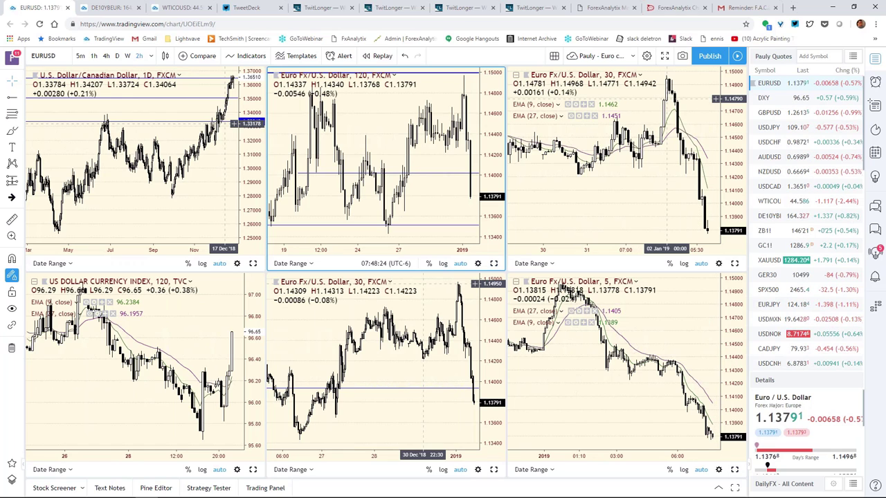
Glance at the EURUSD 30-minute chart, then zoom the 5-minute chart onto its latest bars and restore the grid
left_click(734, 263)
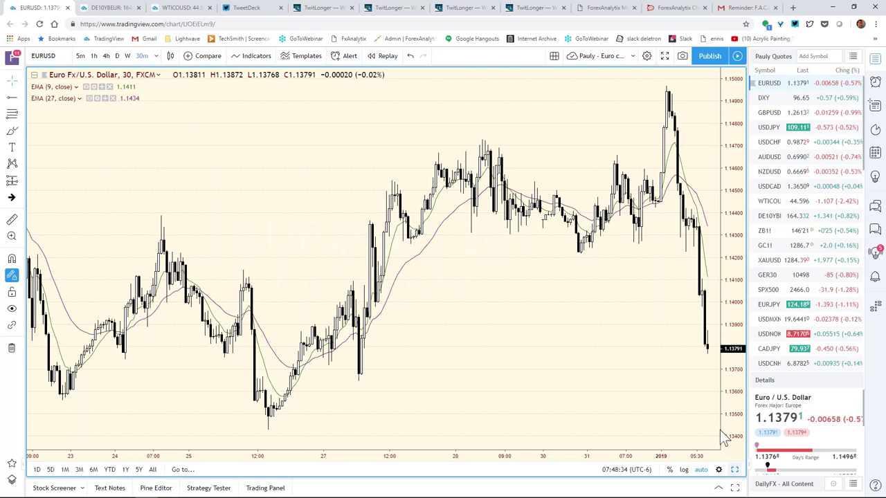
left_click(734, 469)
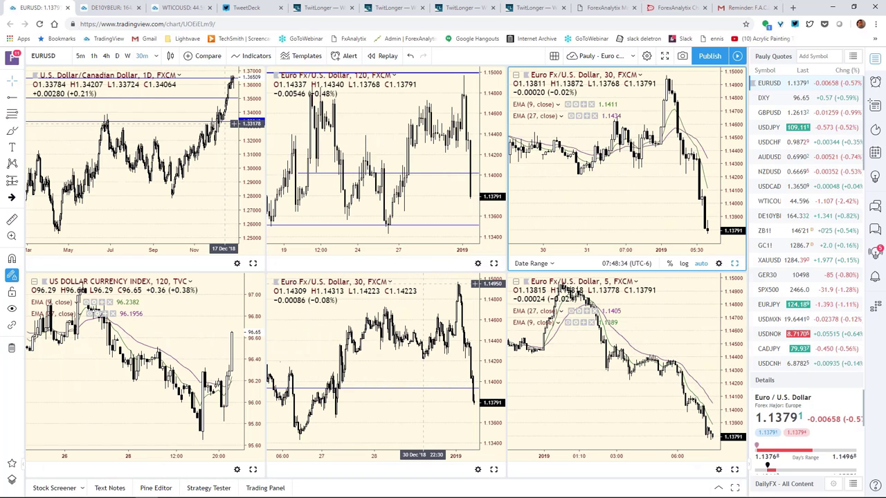
left_click(735, 470)
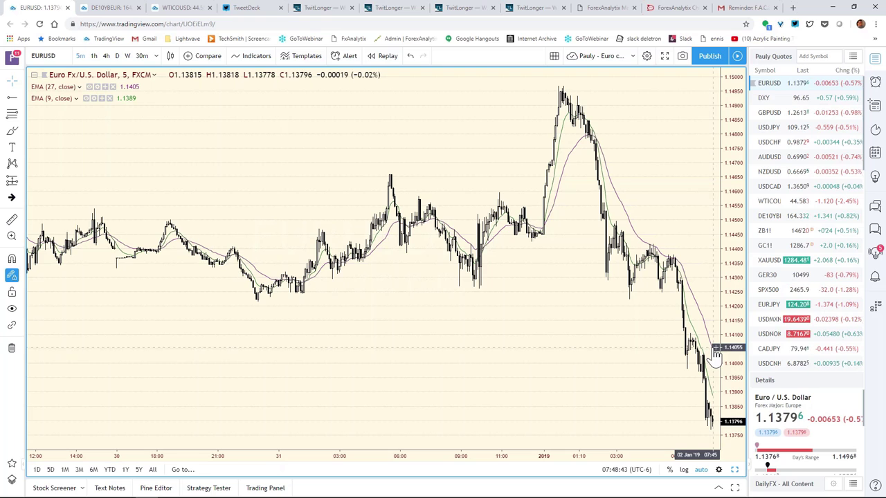
left_click_drag(620, 462, 574, 461)
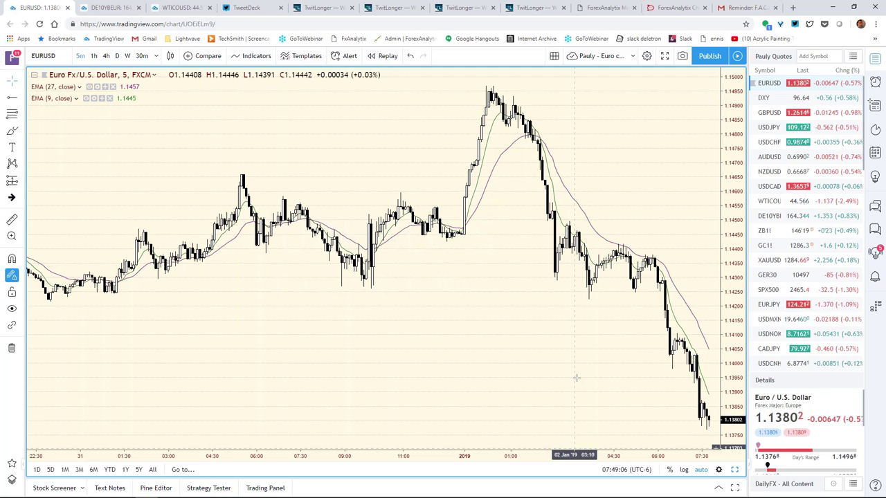
left_click(734, 469)
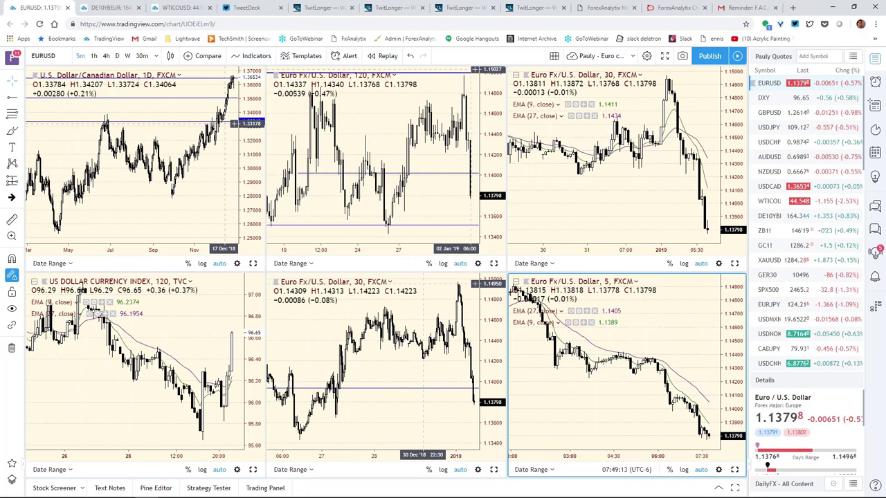
Maximize the EURUSD 120-minute chart with Alt+Enter, select the 1.1268 horizontal line, then restore the grid
key("alt+Return")
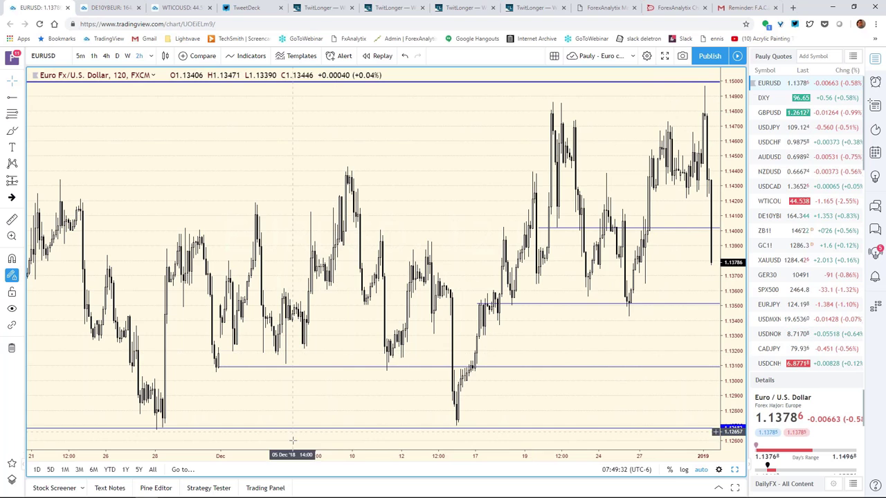
scroll(316, 457, "down", 3)
scroll(340, 455, "down", 4)
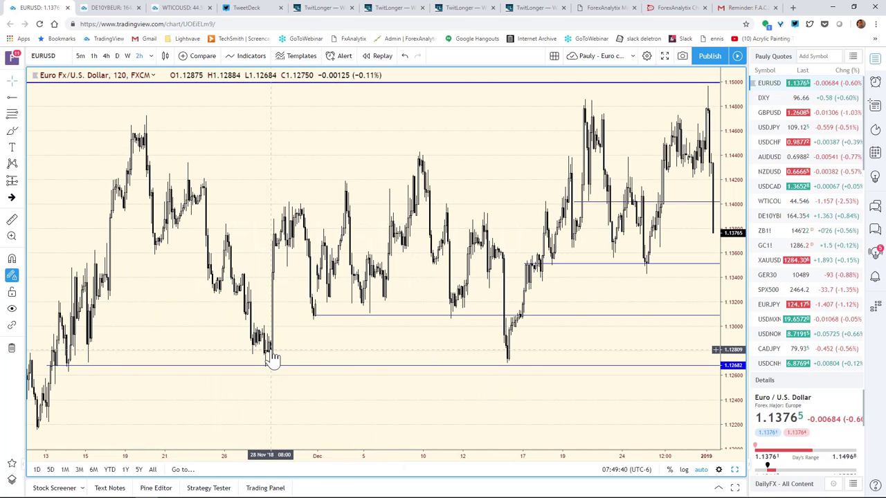
left_click(270, 367)
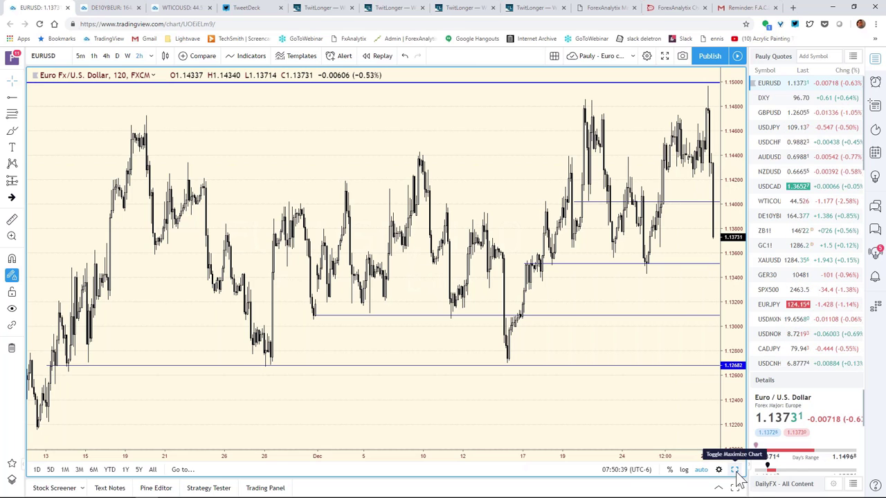
key("alt+Return")
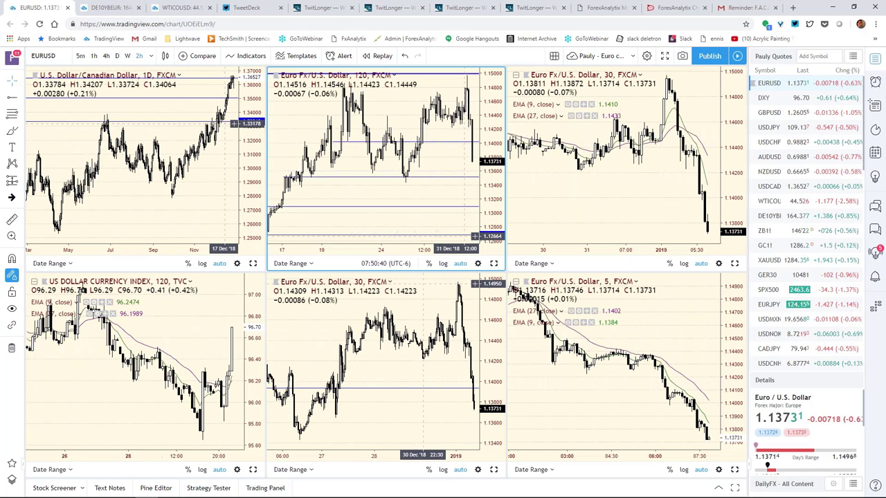
Load DXY into the top-left, top-middle and top-right charts
left_click(175, 135)
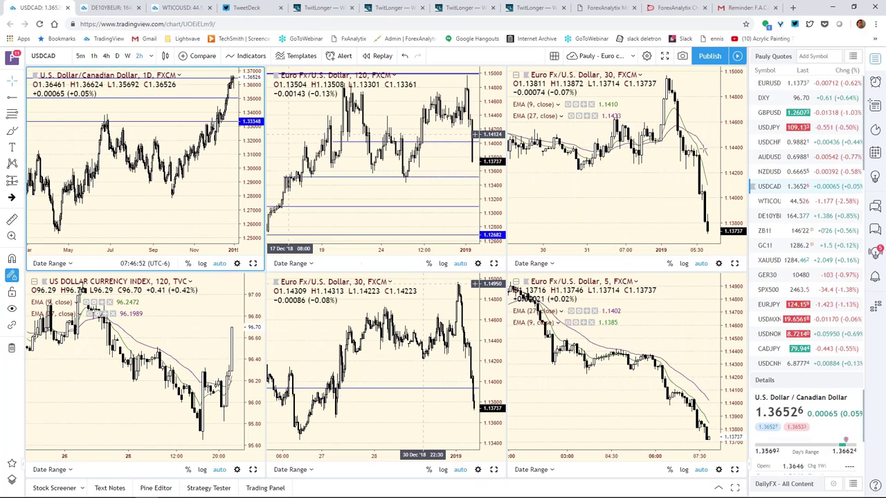
left_click(765, 97)
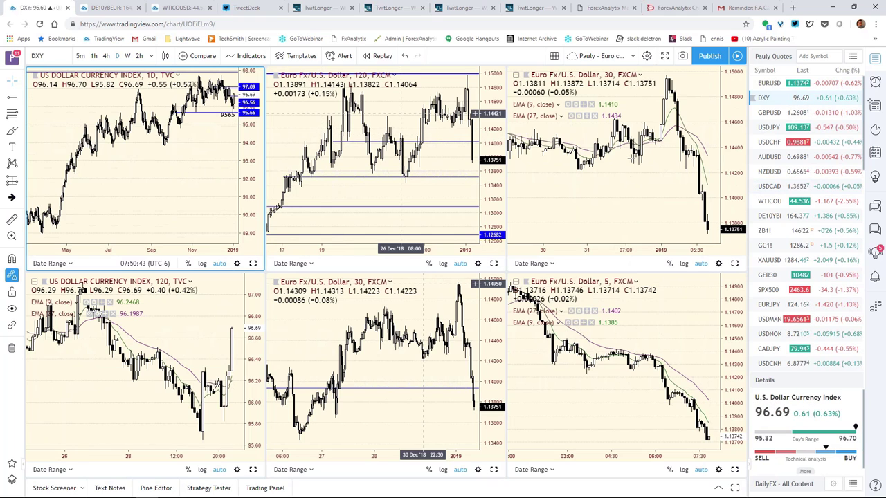
left_click(400, 113)
left_click(765, 97)
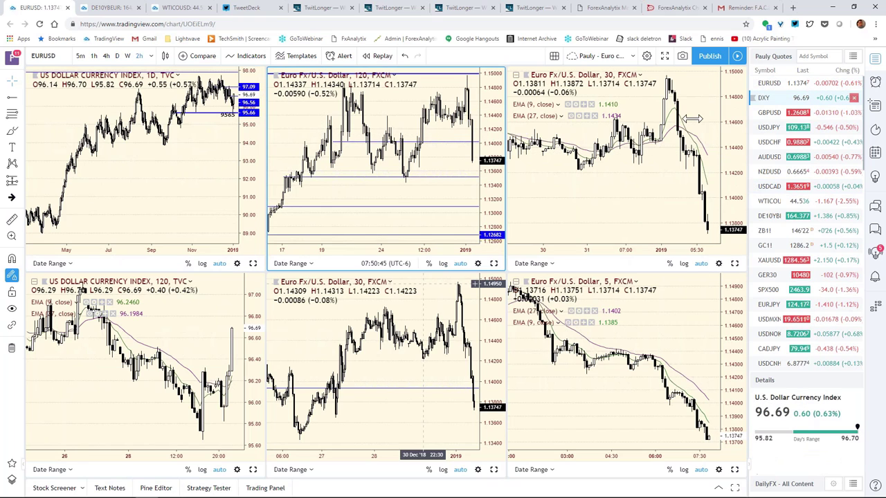
left_click(617, 156)
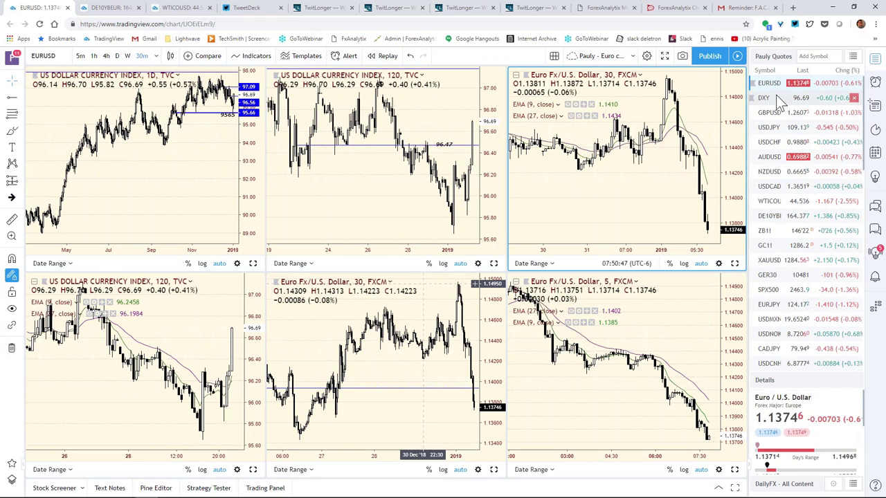
left_click(776, 97)
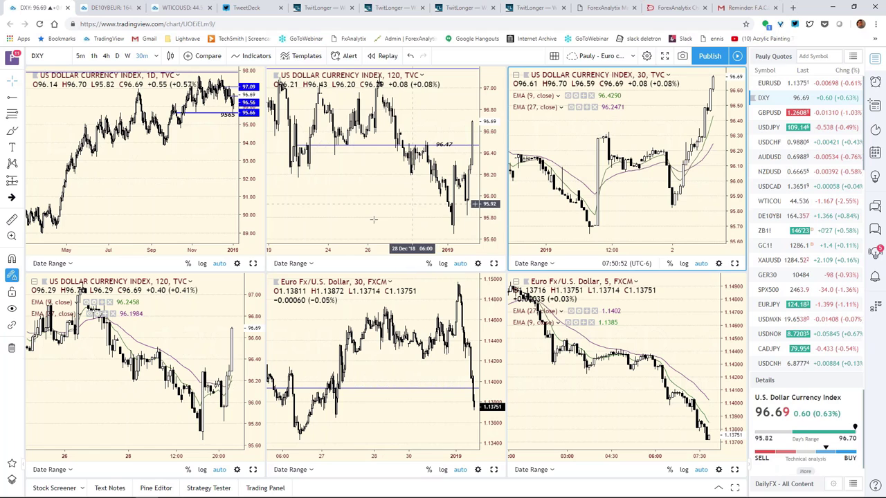
Zoom the daily DXY chart, then enlarge the 120-minute DXY chart to full window
left_click(157, 142)
scroll(107, 245, "up", 5)
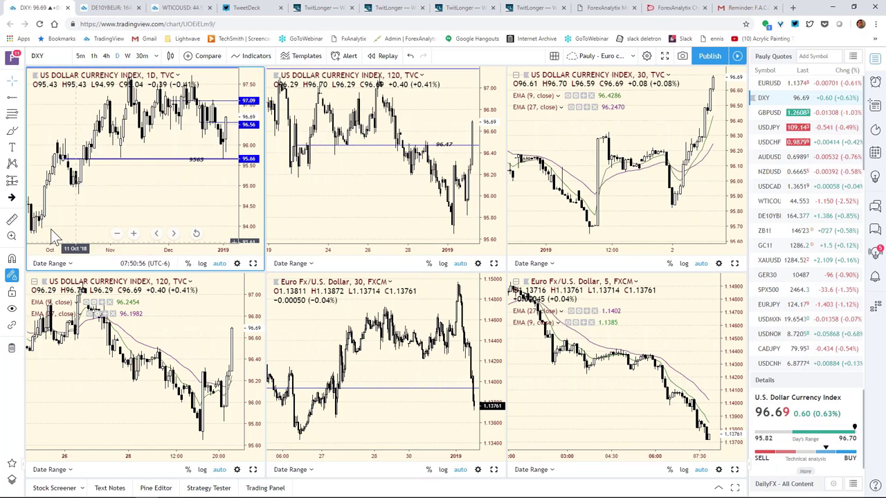
scroll(49, 228, "up", 3)
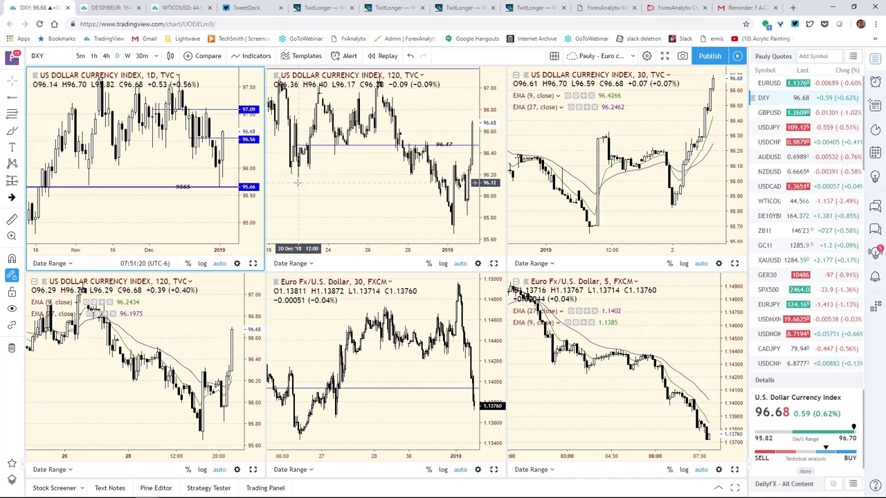
left_click(493, 263)
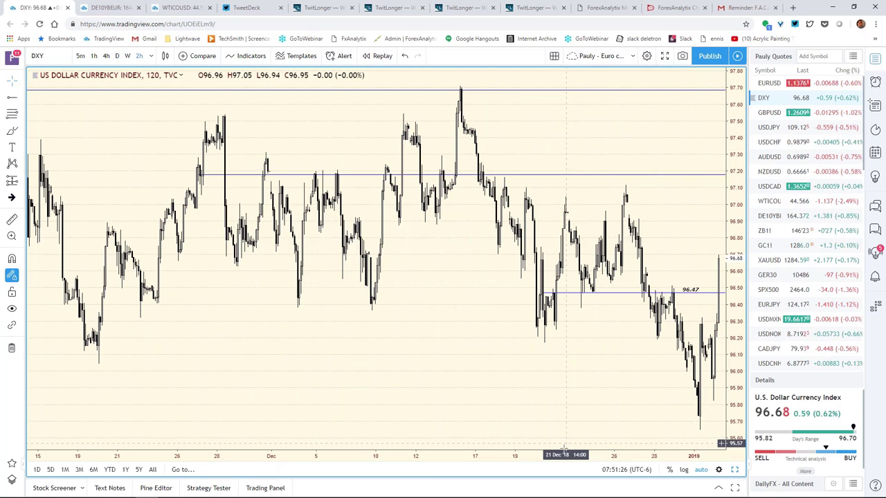
Compress the full-size DXY 120-minute chart's bars to reveal history back to early December
scroll(486, 439, "up", 5)
scroll(418, 404, "up", 2)
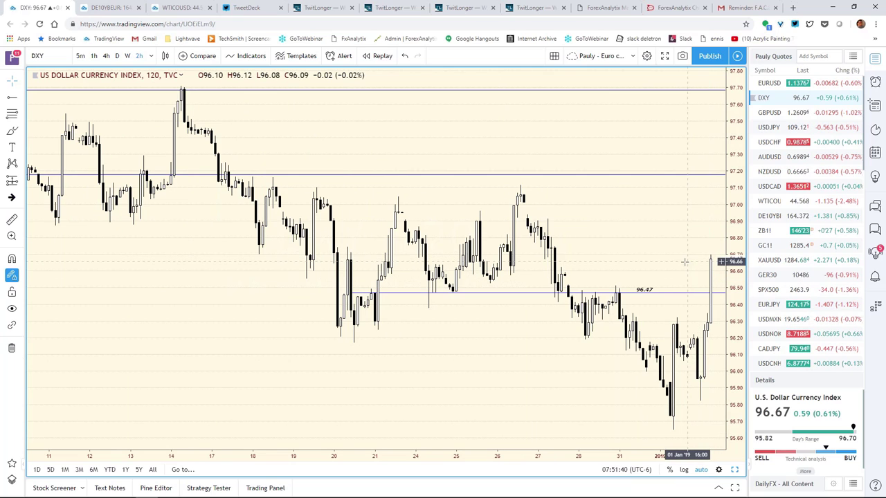
mouse_move(485, 457)
left_mouse_down()
mouse_move(461, 462)
mouse_move(487, 461)
left_mouse_up()
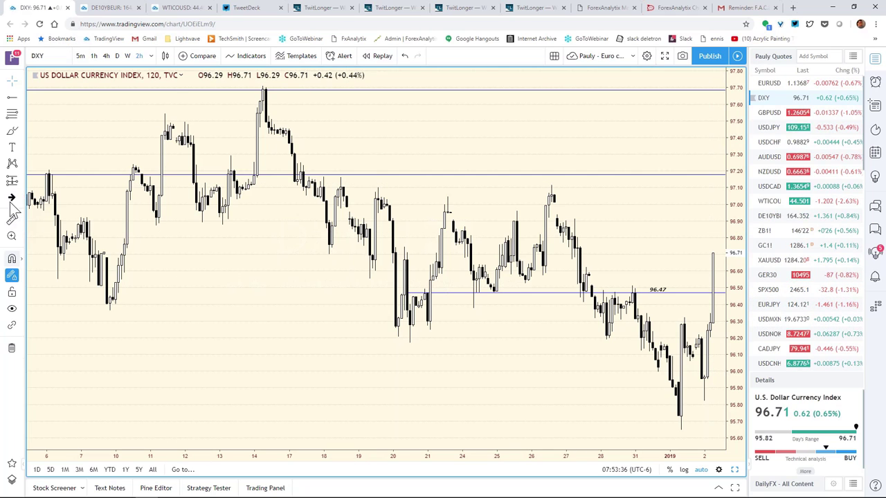
Draw a Fib Retracement on DXY from the 14 December high to the 31 December low
left_click(20, 115)
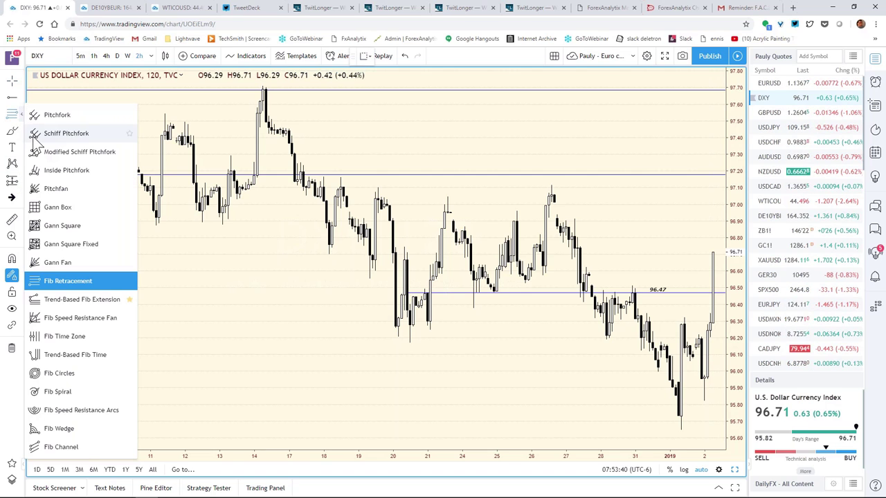
left_click(258, 87)
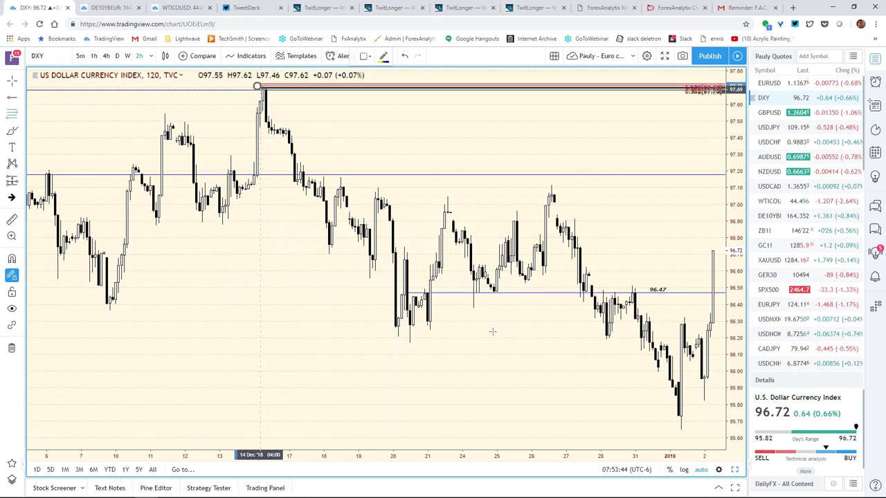
left_click(666, 430)
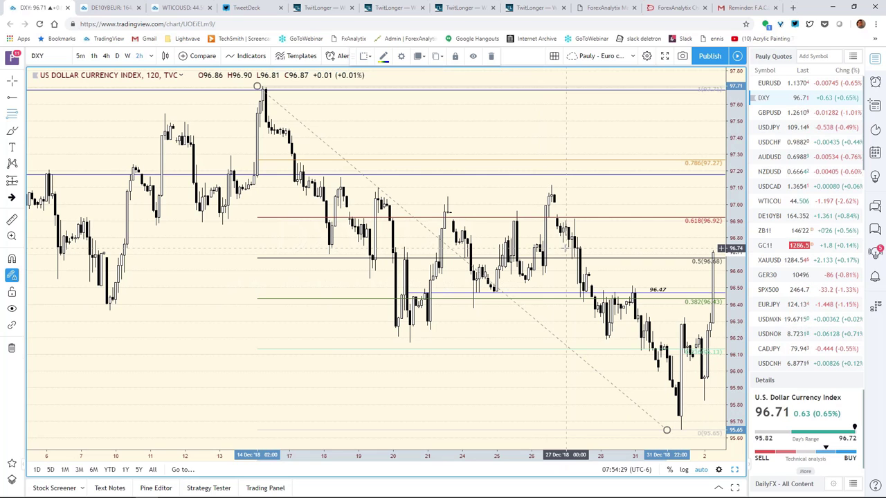
Load GBPUSD into the top-left daily chart and maximize it to full size
left_click(768, 112)
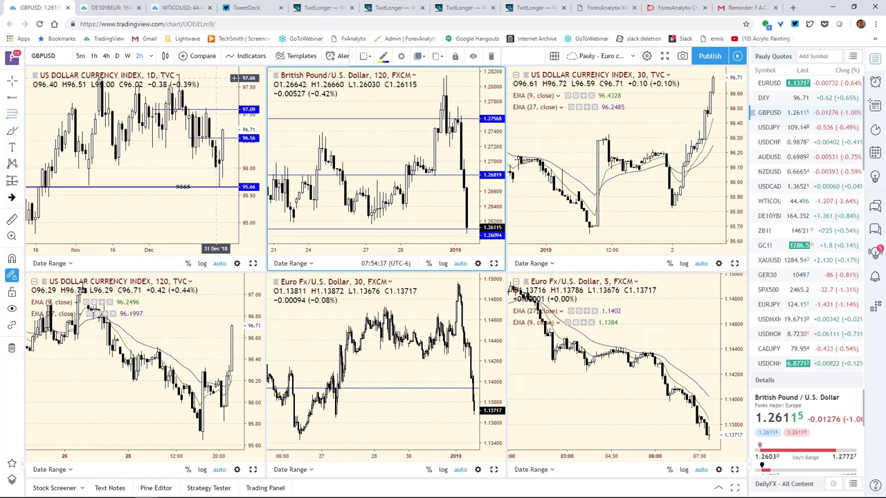
left_click(221, 81)
key("Down")
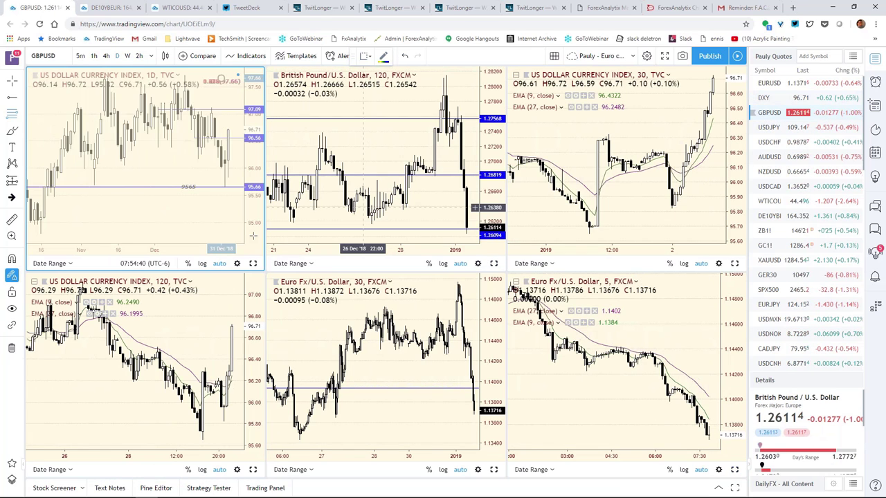
key("alt+Return")
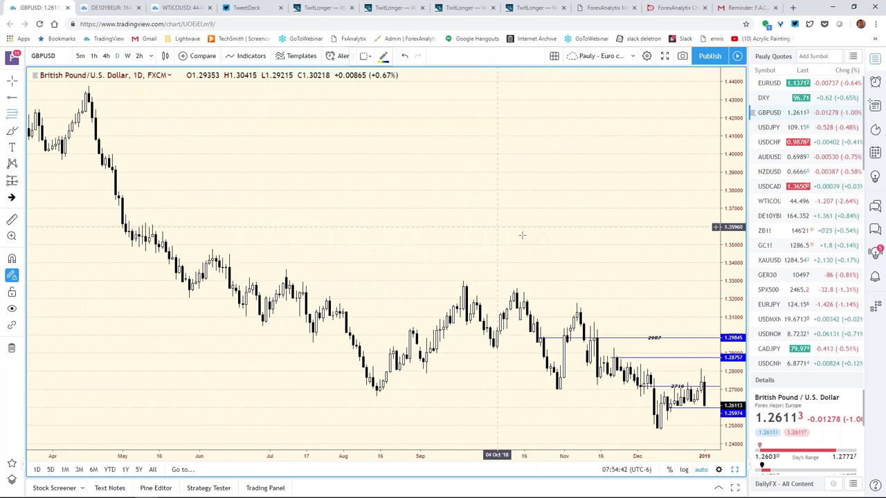
Zoom the GBPUSD daily chart into recent December candles, then restore the six-chart grid with Alt+Enter
scroll(587, 443, "up", 5)
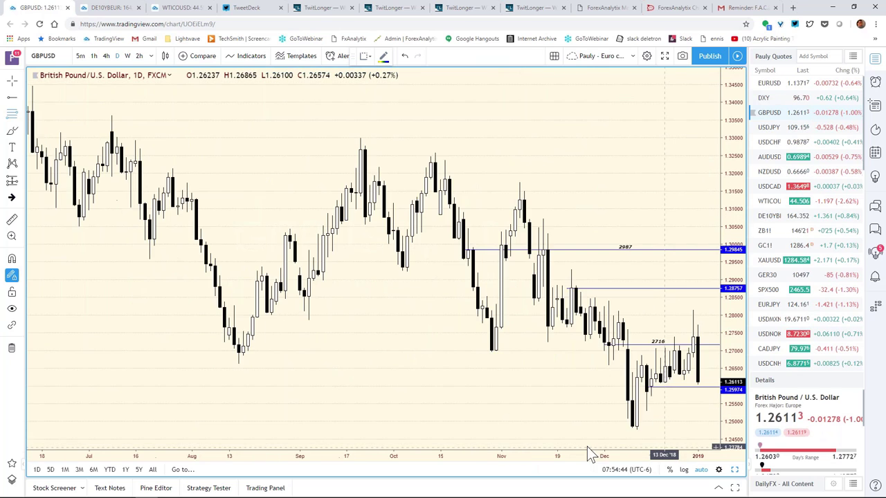
scroll(534, 427, "up", 2)
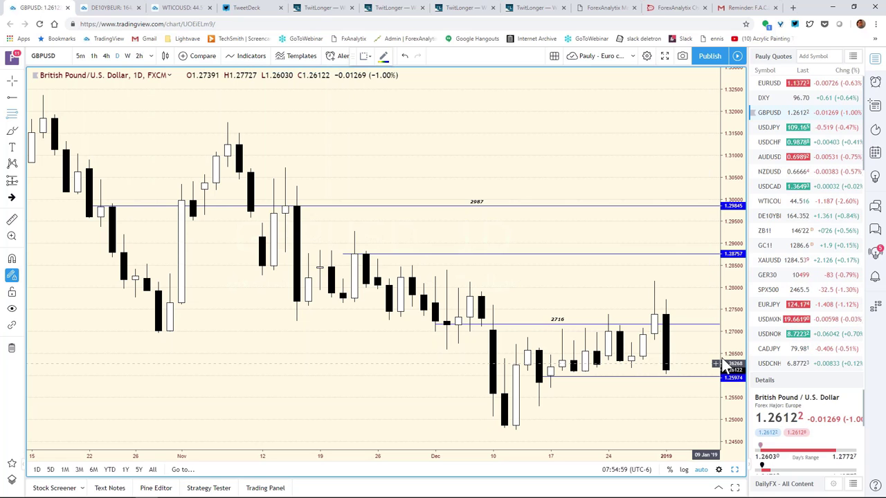
left_click_drag(588, 455, 512, 453)
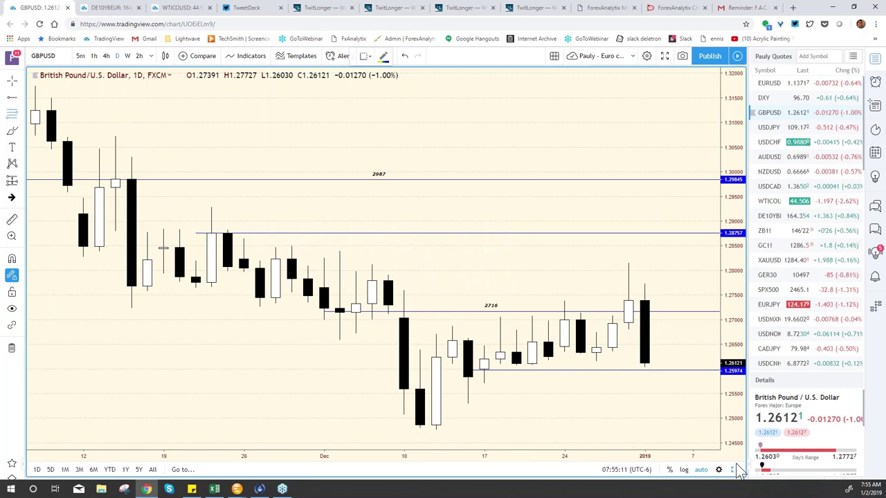
key("alt+Return")
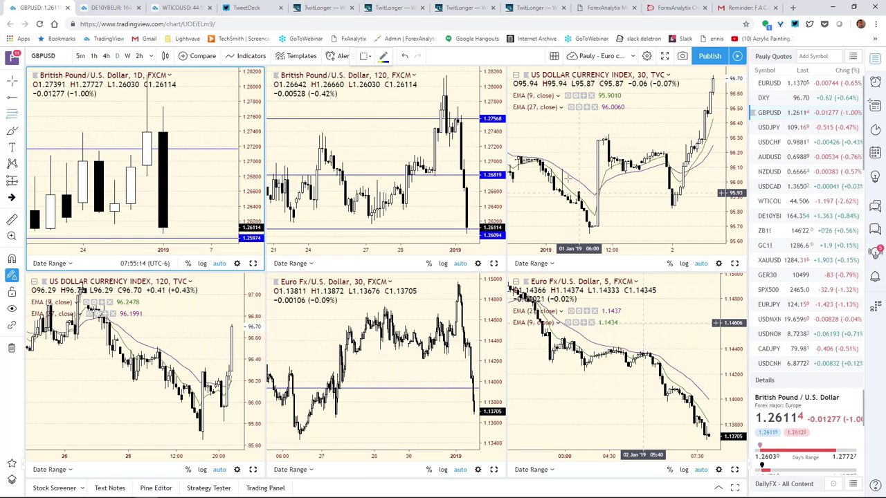
Load GBPJPY on the top-left daily chart and maximize it to full size
left_click(429, 91)
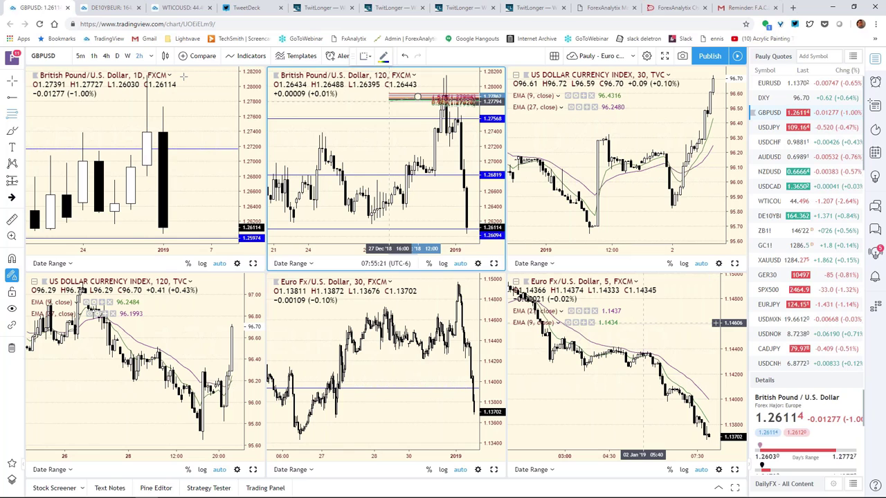
left_click(181, 104)
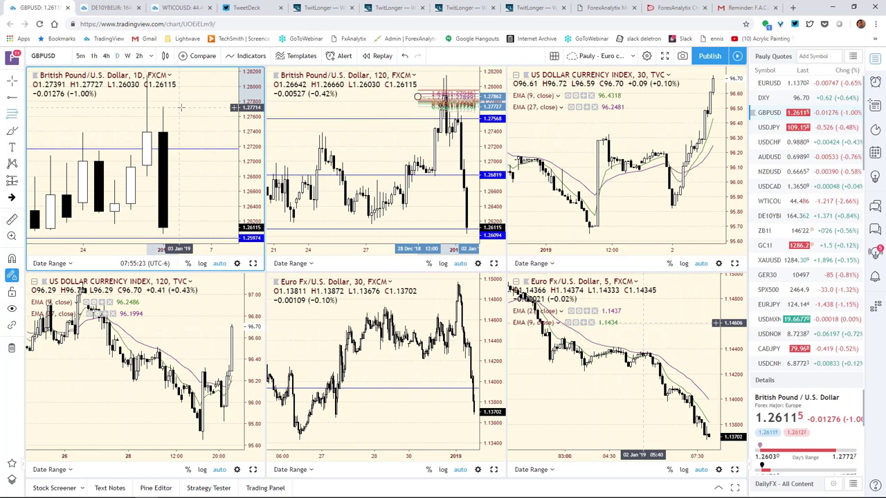
type("GBPJ")
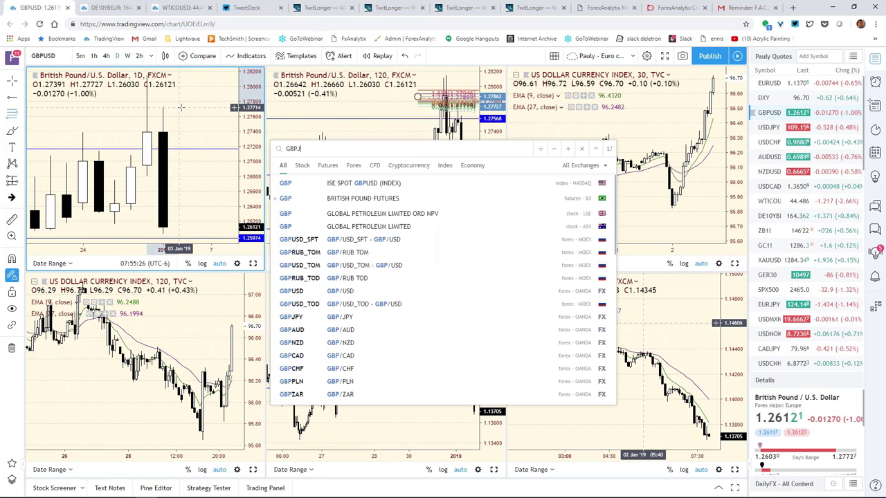
type("PY")
key("Return")
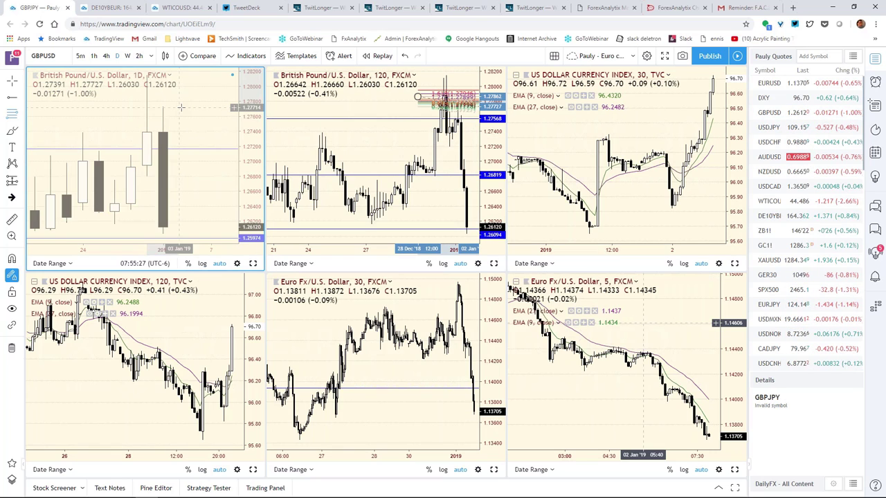
left_click(254, 264)
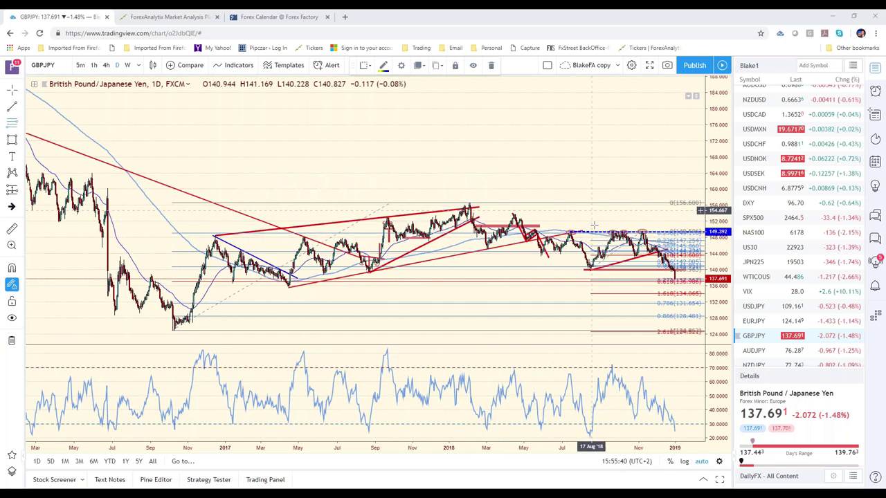
Zoom the GBPJPY daily chart to frame late 2017 through January 2019
scroll(572, 229, "up", 5)
scroll(572, 229, "down", 4)
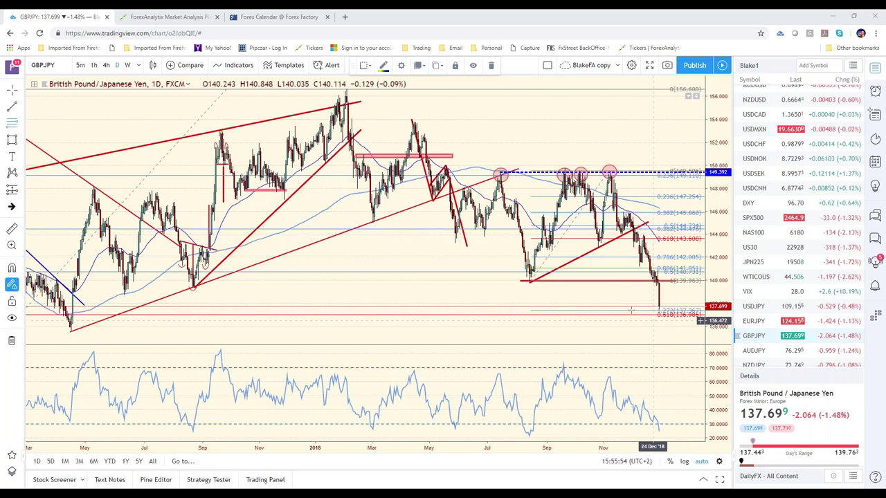
scroll(619, 317, "down", 3)
scroll(619, 317, "up", 1)
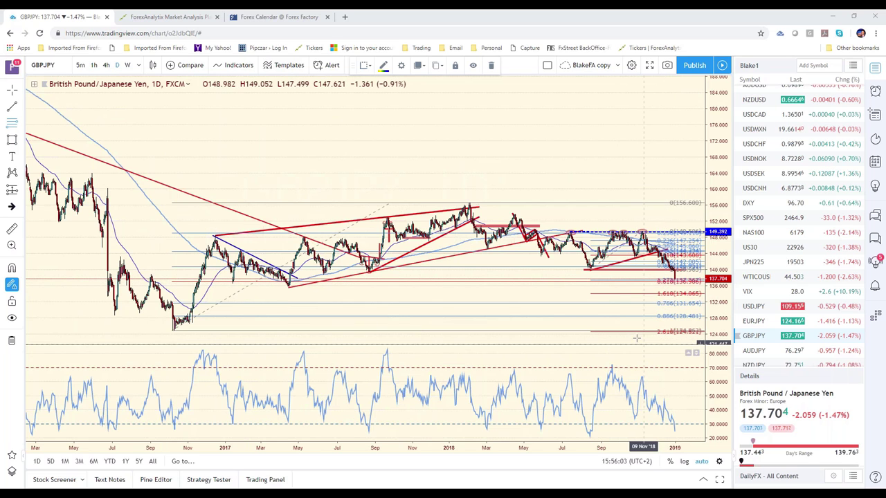
scroll(635, 338, "up", 6)
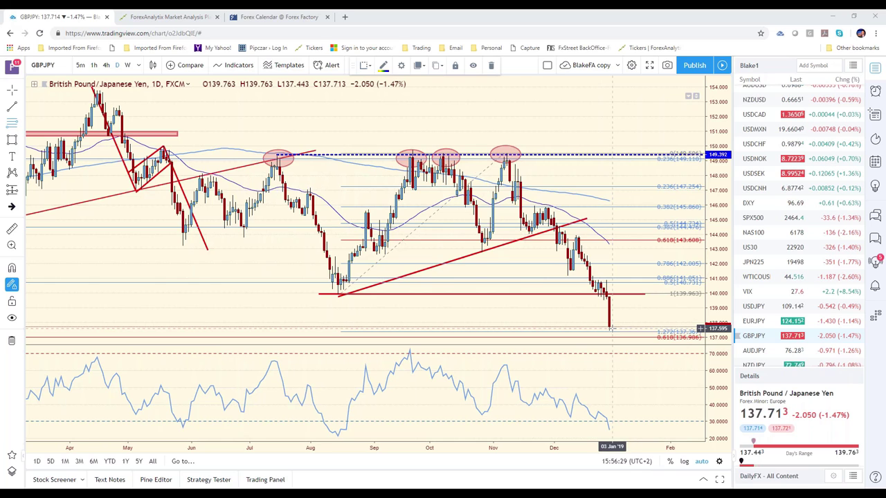
scroll(602, 319, "down", 4)
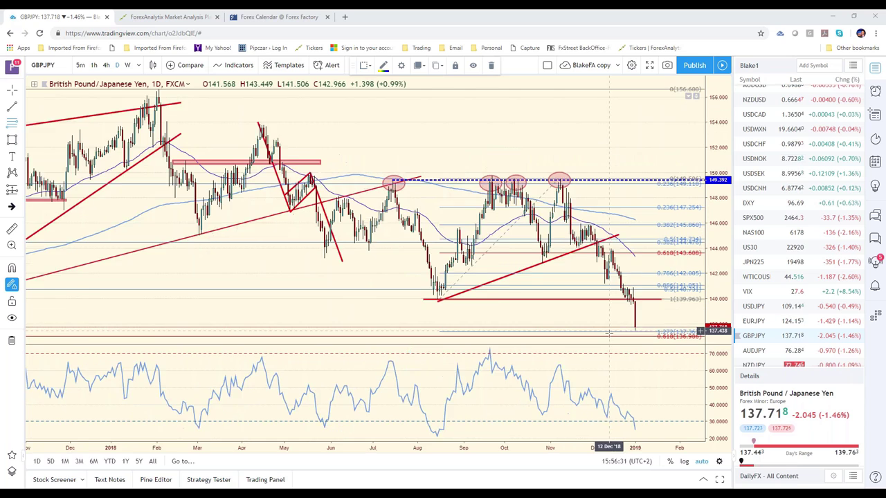
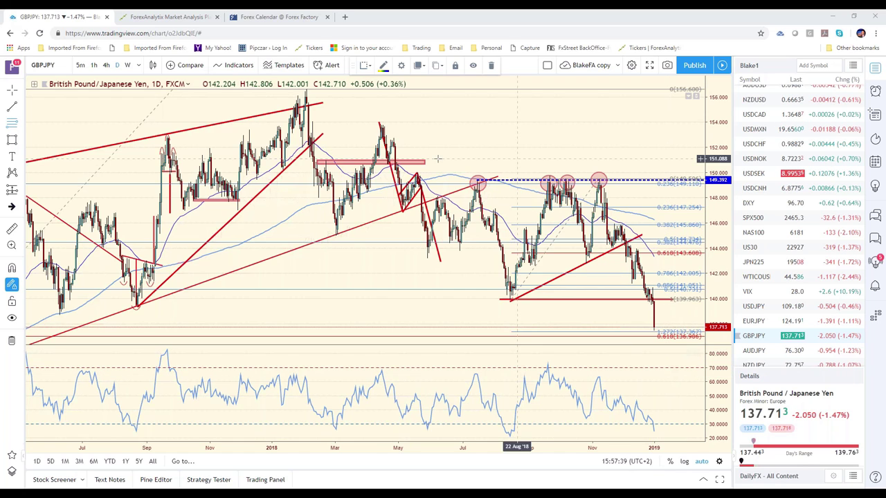
View ForexAnalytix's Forest Park subscription Reimbursement Program page, then return to the Home dashboard
key("ctrl+Tab")
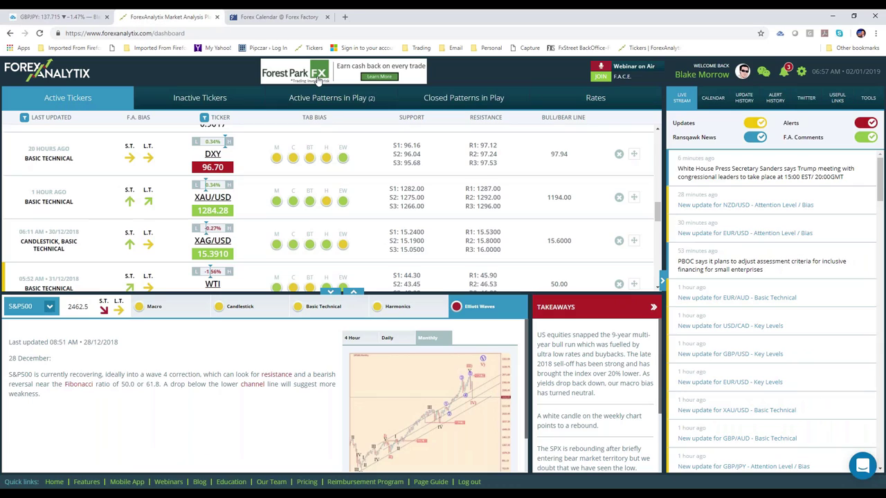
left_click(322, 81)
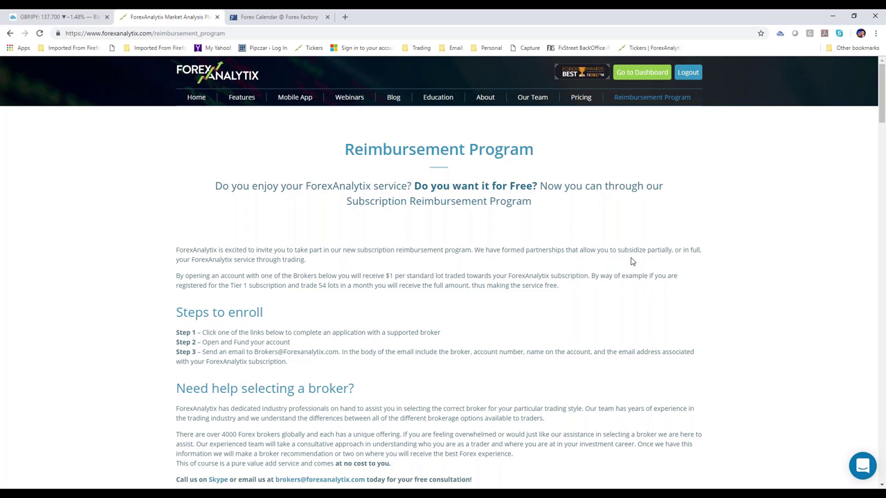
scroll(629, 270, "down", 1)
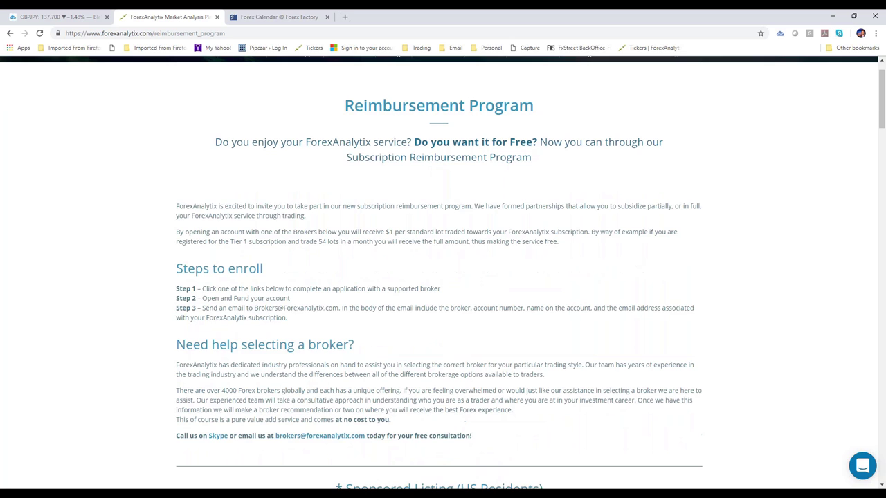
scroll(629, 269, "up", 1)
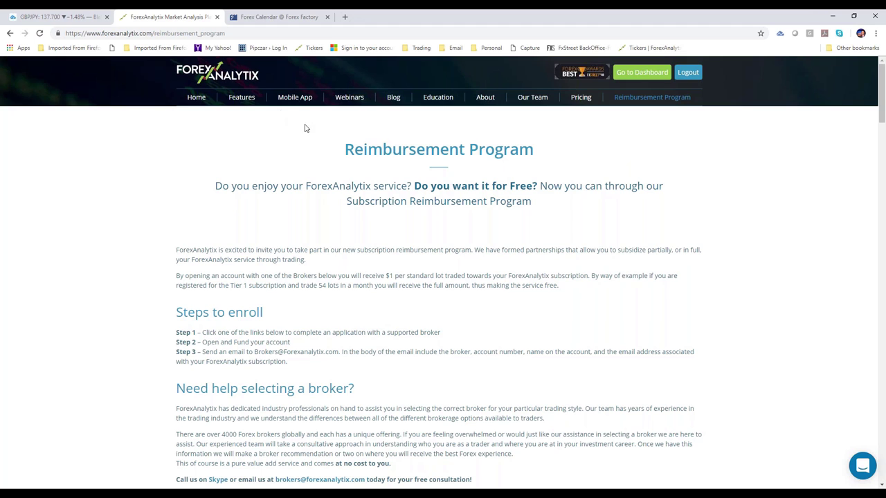
left_click(197, 101)
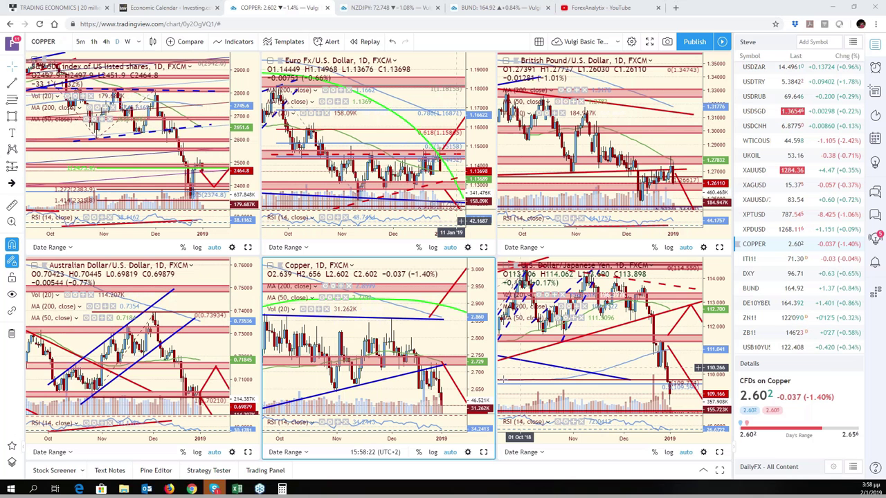
Show the Copper daily chart full size and nudge the red ascending line up and right
key("alt+Return")
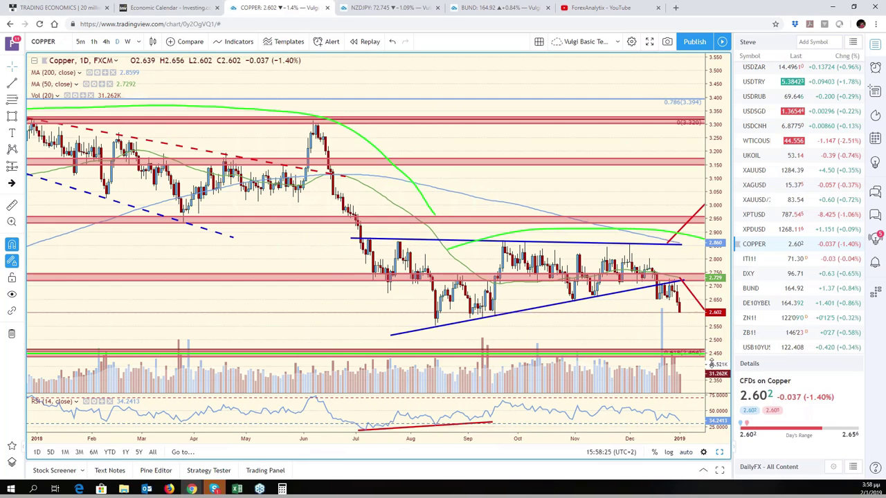
left_click_drag(657, 336, 630, 304)
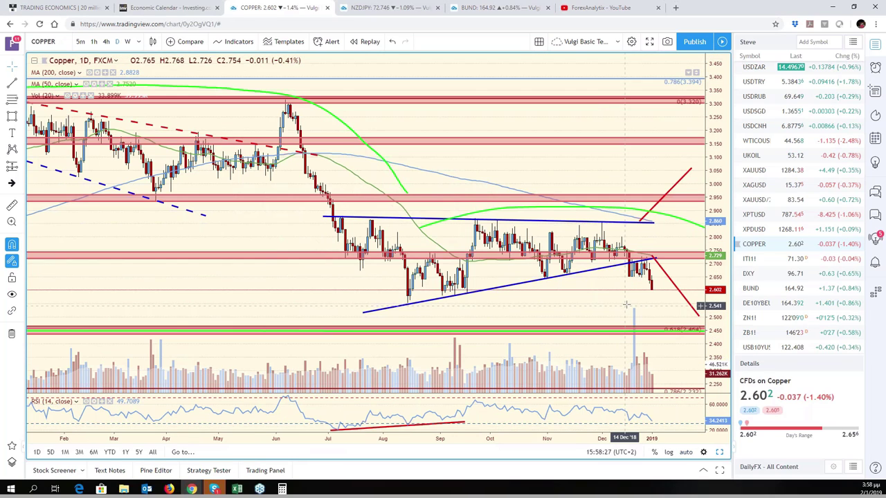
left_click(665, 277)
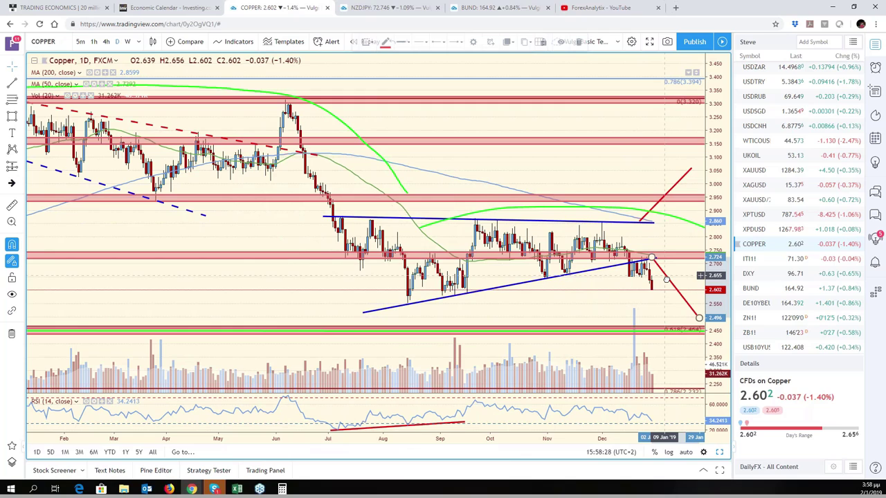
left_click(667, 194)
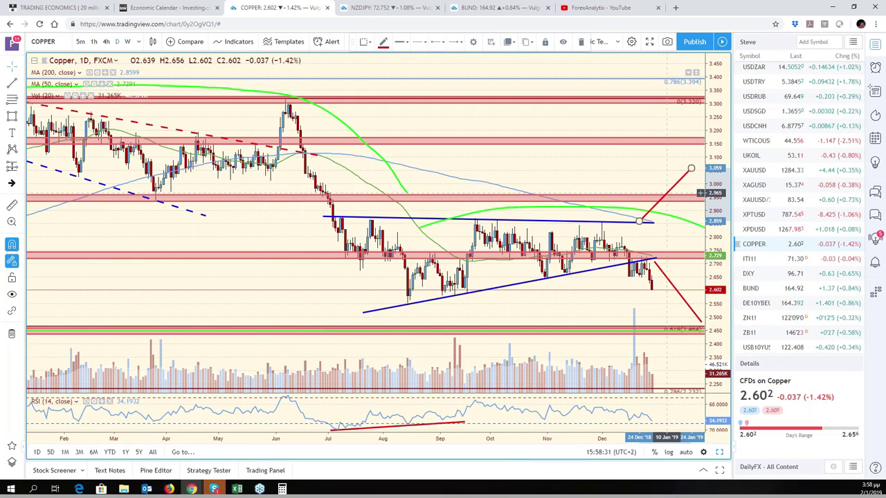
left_click_drag(666, 194, 688, 170)
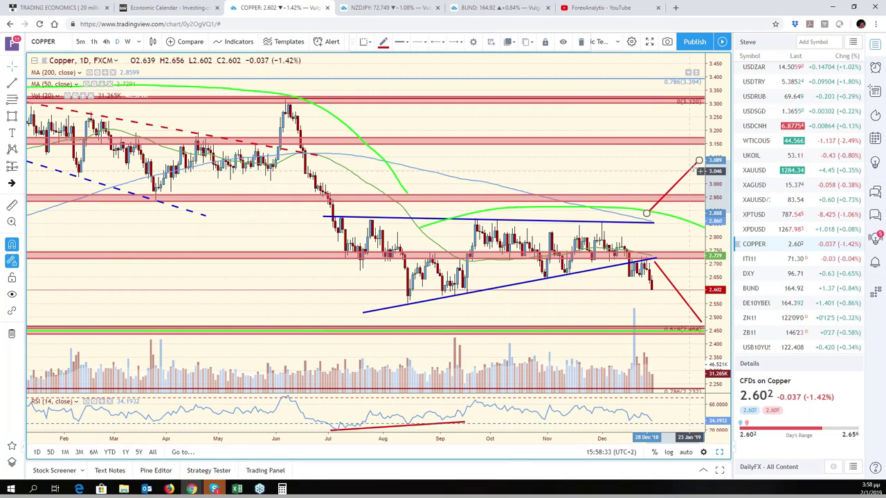
Move the pink zone near 2.73 toward 2.78–2.81 and auto-fit the price scale
left_click(653, 254)
mouse_move(653, 254)
left_mouse_down()
mouse_move(653, 235)
mouse_move(653, 255)
left_mouse_up()
scroll(700, 280, "down", 2)
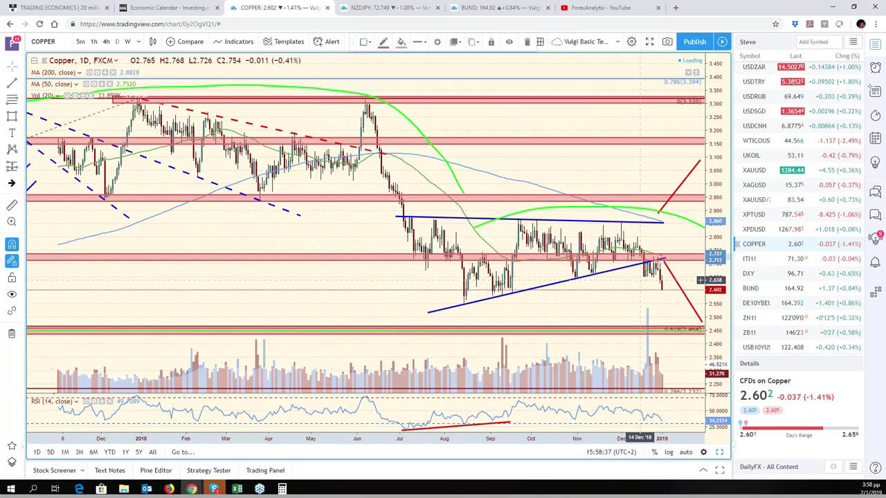
scroll(701, 279, "down", 3)
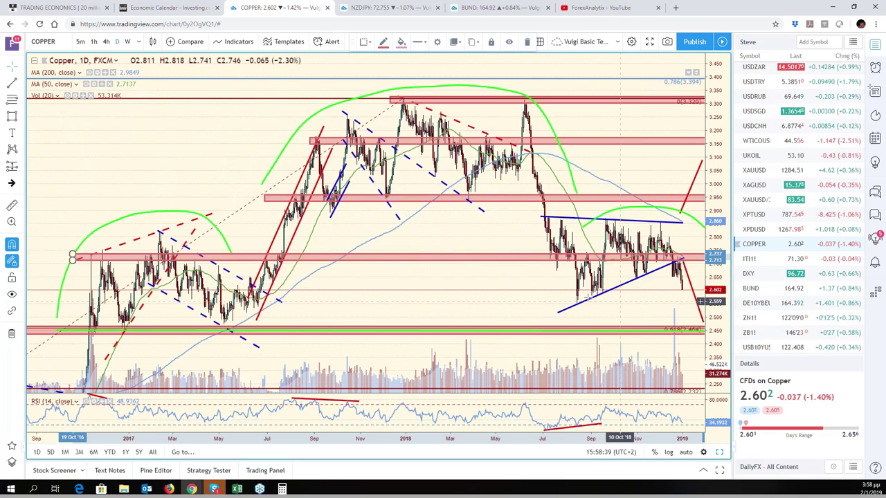
left_click_drag(701, 301, 634, 280)
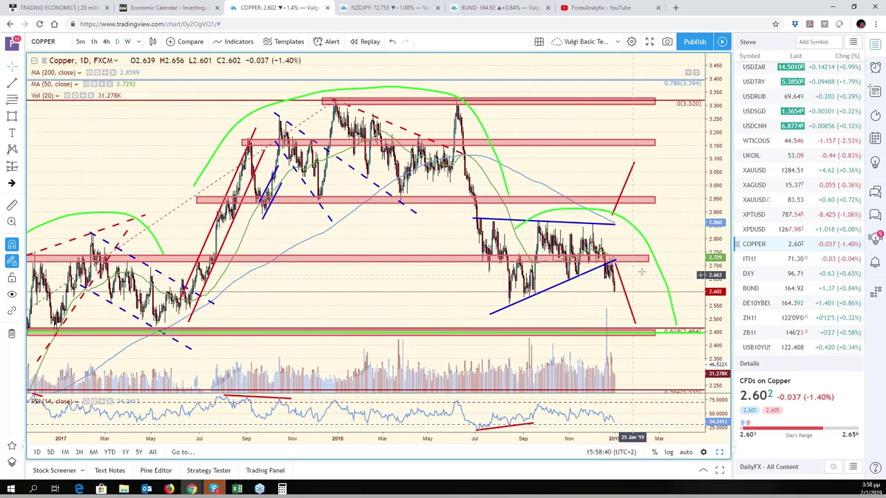
left_click(650, 260)
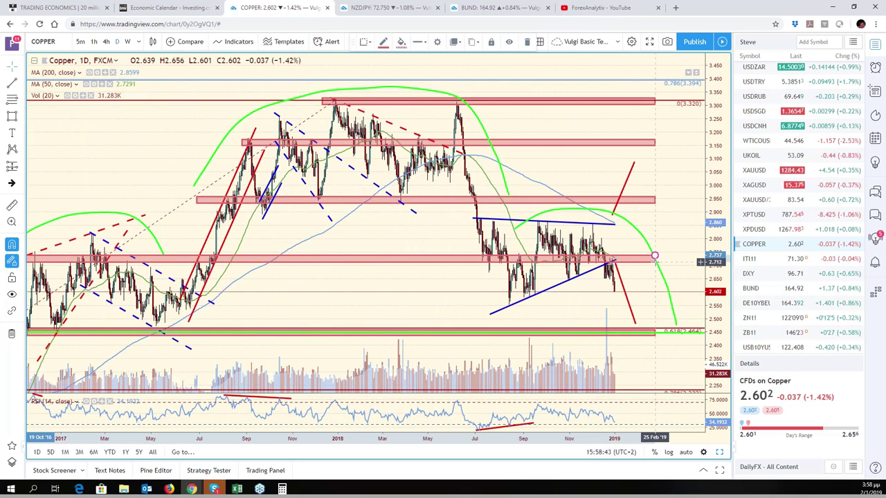
scroll(650, 274, "up", 1)
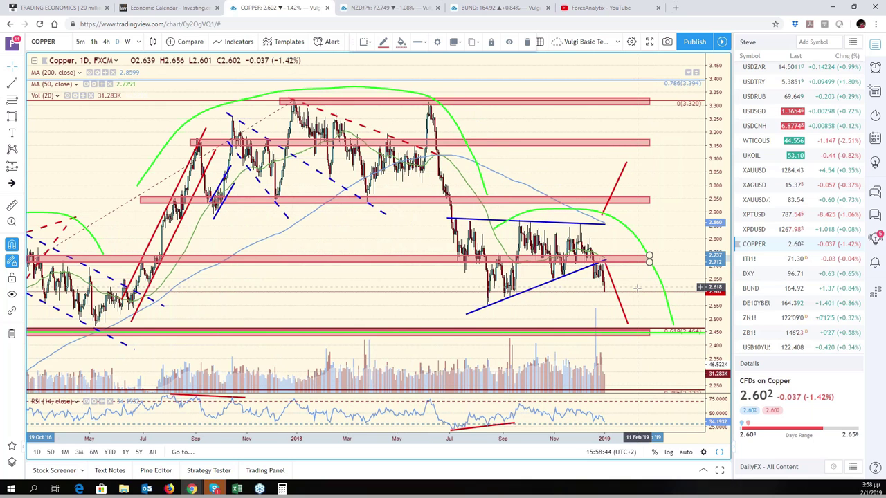
left_click(686, 452)
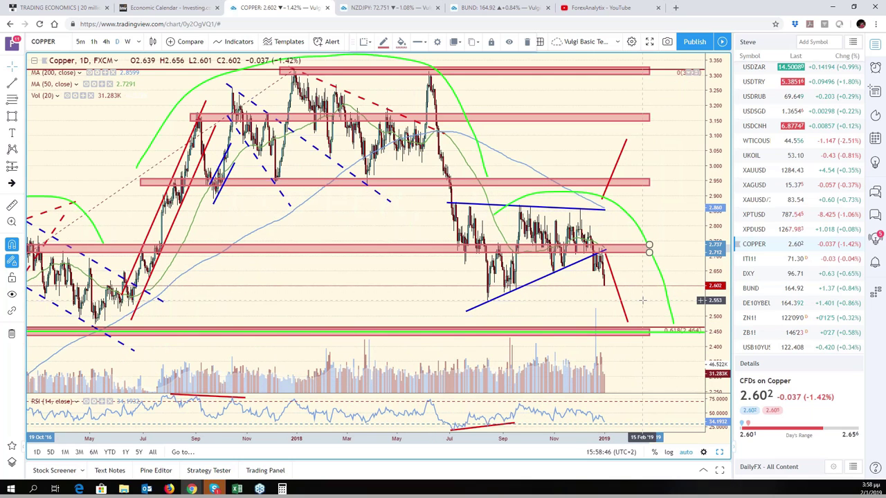
scroll(608, 311, "up", 2)
scroll(609, 313, "up", 2)
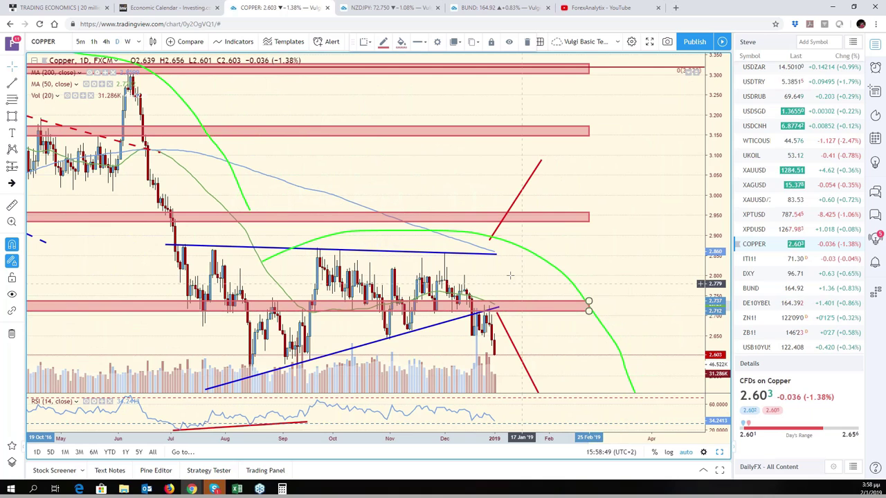
mouse_move(510, 273)
left_mouse_down()
mouse_move(679, 271)
mouse_move(714, 311)
mouse_move(714, 337)
left_mouse_up()
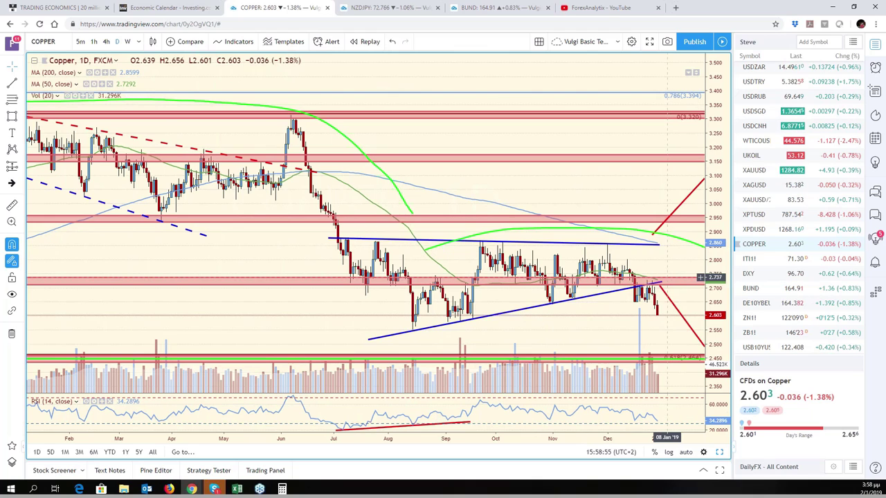
Extend the right ends of the lower and upper blue triangle trend lines
left_click(661, 282)
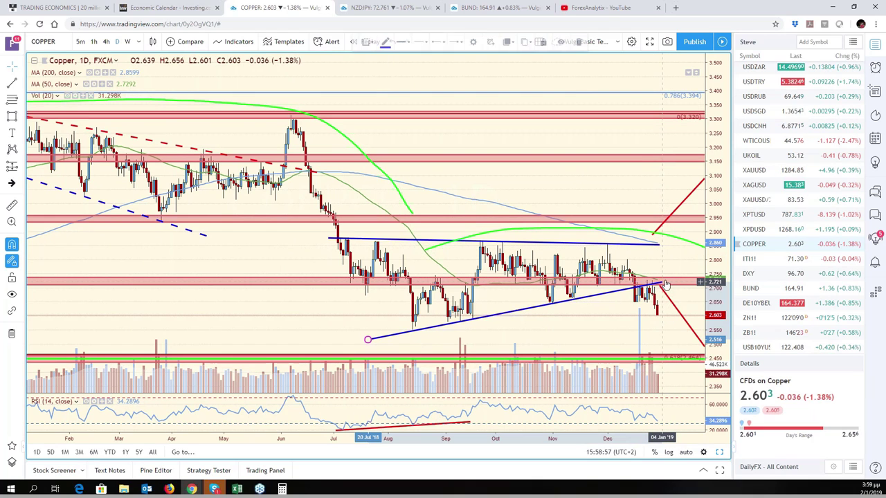
left_click_drag(661, 282, 681, 278)
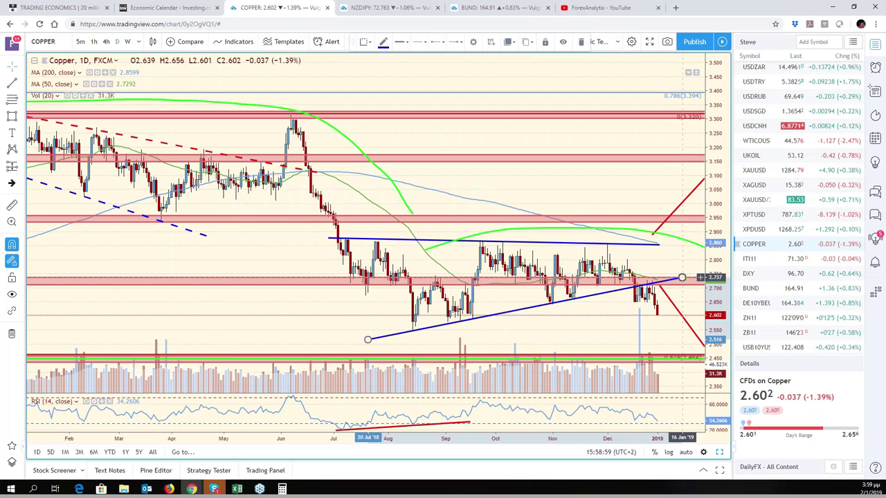
left_click_drag(661, 247, 680, 243)
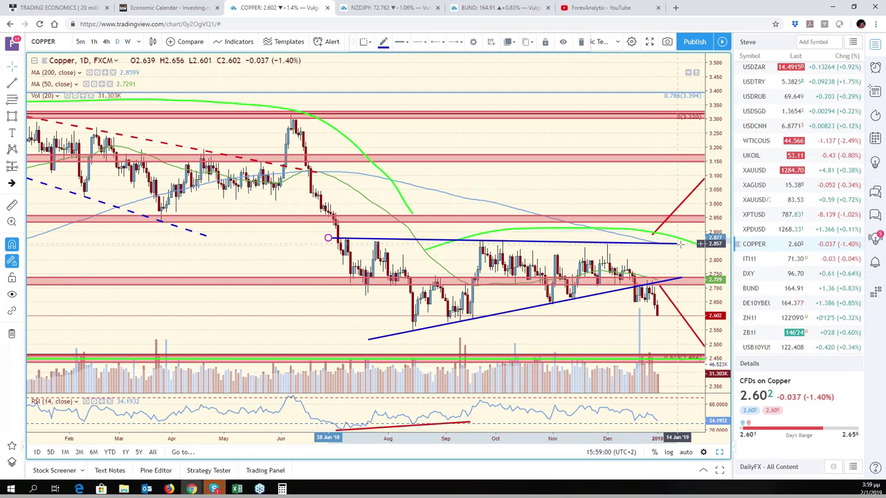
left_click(674, 273)
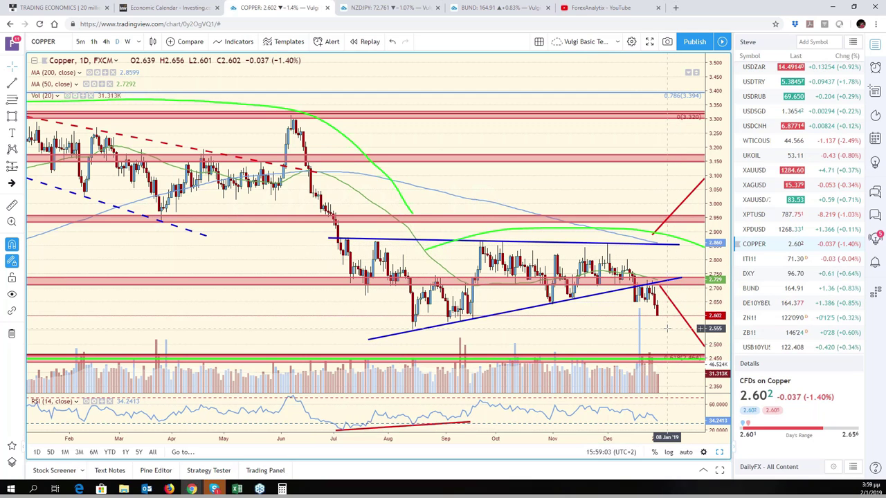
left_click_drag(666, 329, 628, 323)
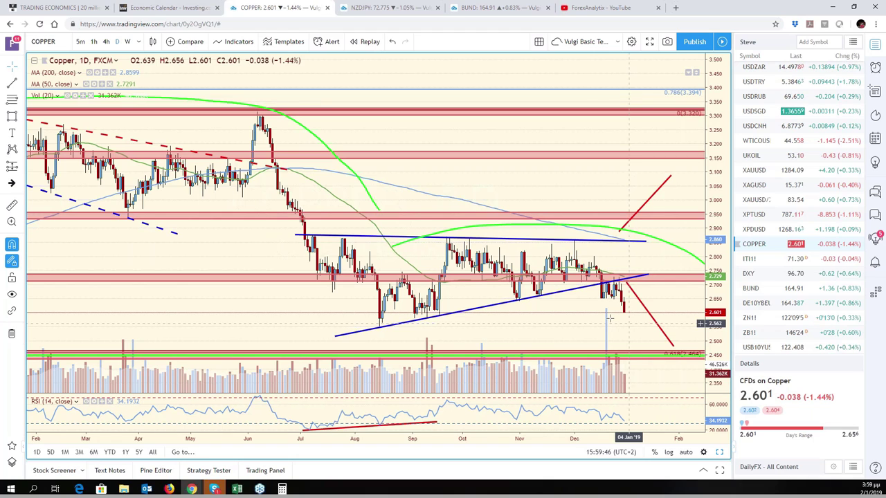
Nudge the Copper chart right and restore the six-chart grid with S&P 500 and FX pairs
left_click_drag(609, 318, 629, 321)
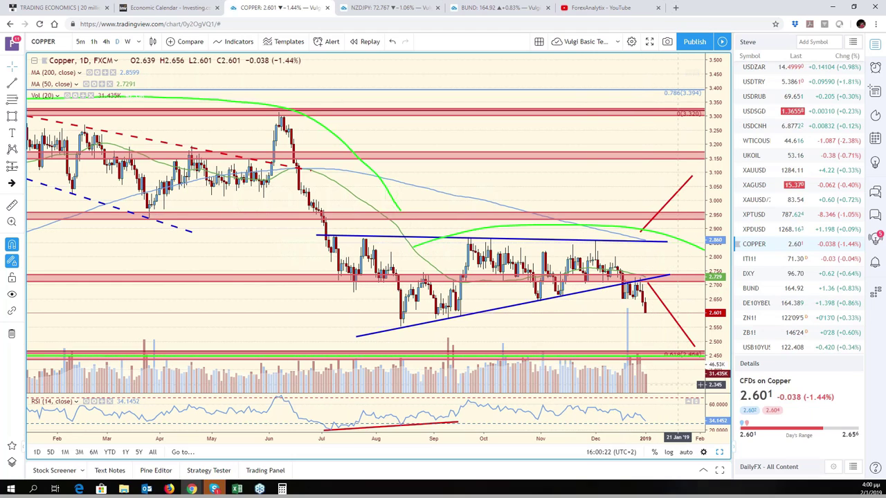
left_click(720, 454)
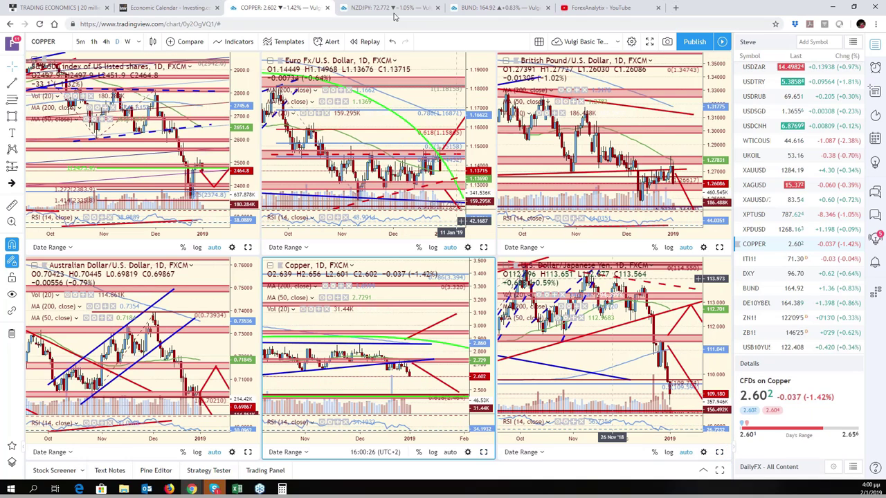
Switch to the BUND six-chart layout and maximize the GBP/NZD 4-hour chart
left_click(497, 8)
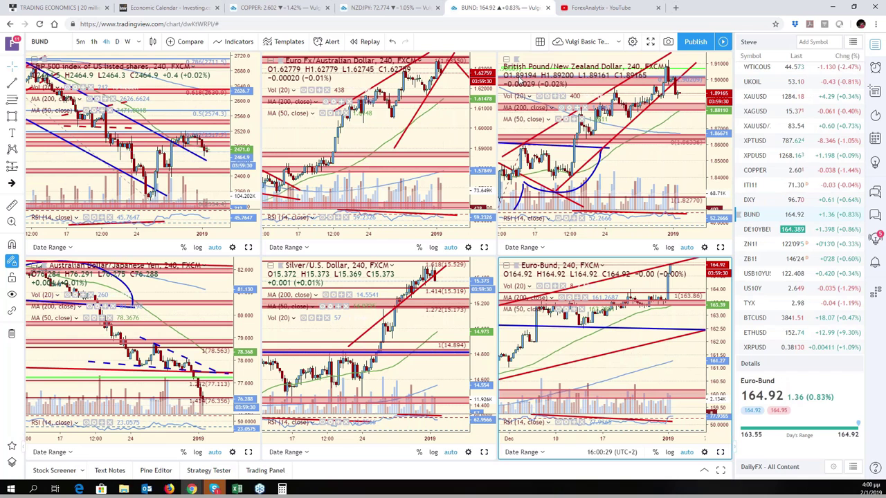
left_click(718, 246)
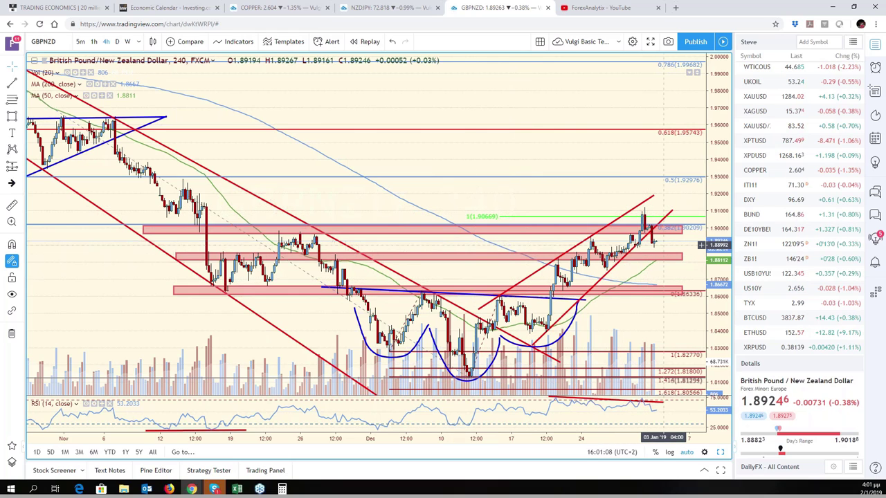
Change the maximized chart's symbol from GBPNZD to GBPAUD, then restore the six-chart grid
left_click(61, 43)
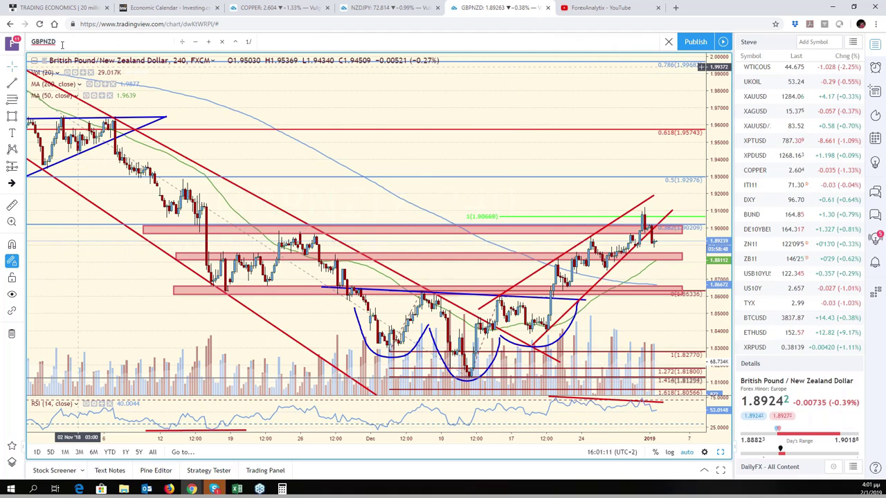
type("GBPAUD")
key("Return")
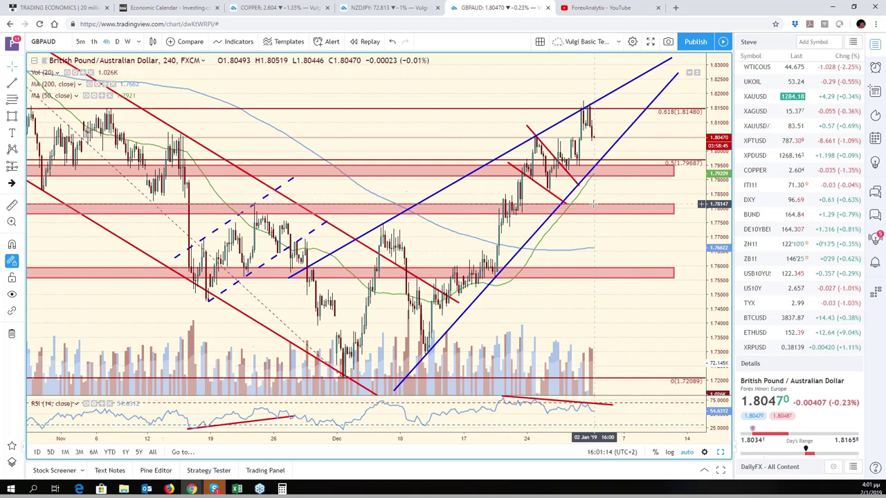
scroll(593, 204, "up", 2)
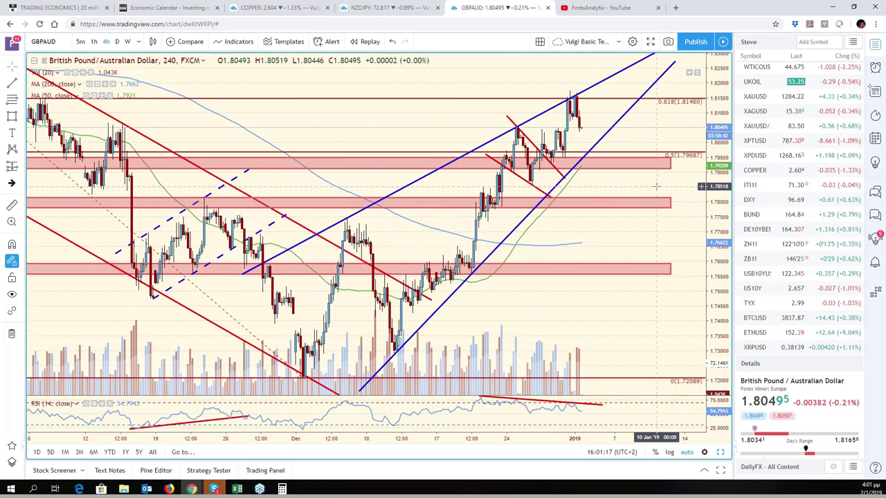
scroll(623, 187, "left", 5)
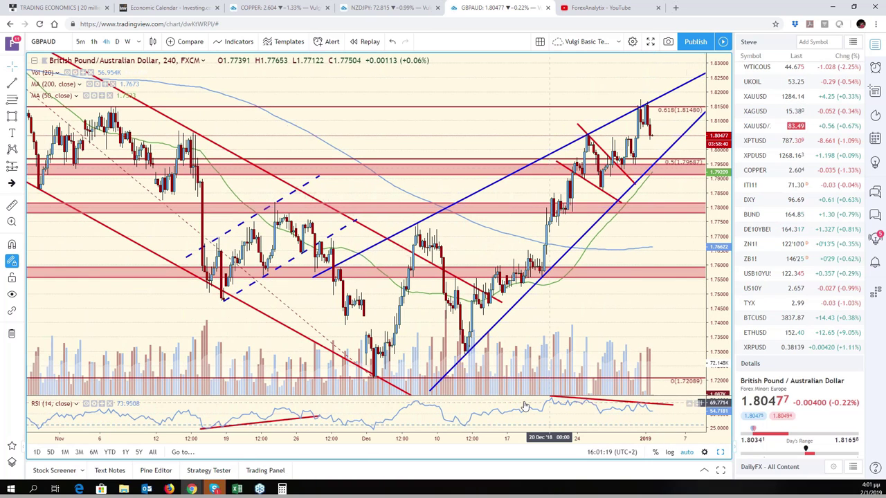
left_click(723, 452)
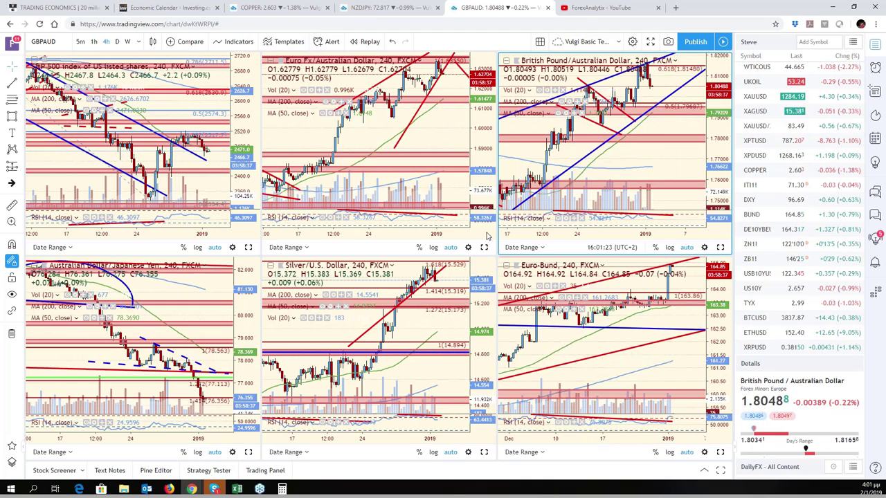
Maximize the EUR/AUD chart, switch its symbol to EURNZD, then restore the six-chart grid
left_click(484, 247)
scroll(535, 196, "down", 3)
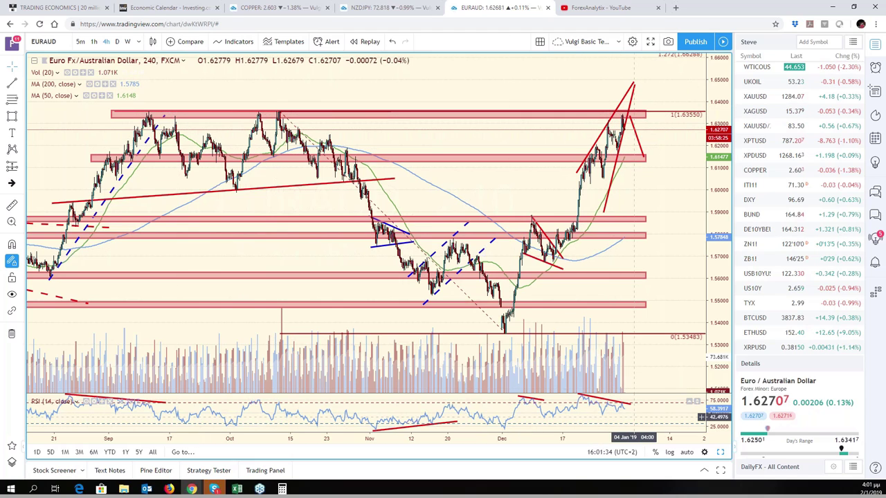
scroll(633, 418, "up", 5)
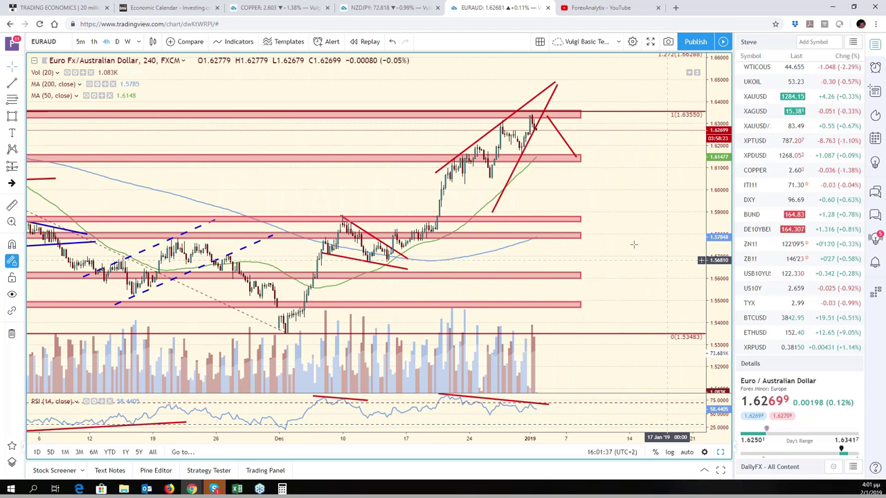
left_click(56, 40)
type("E")
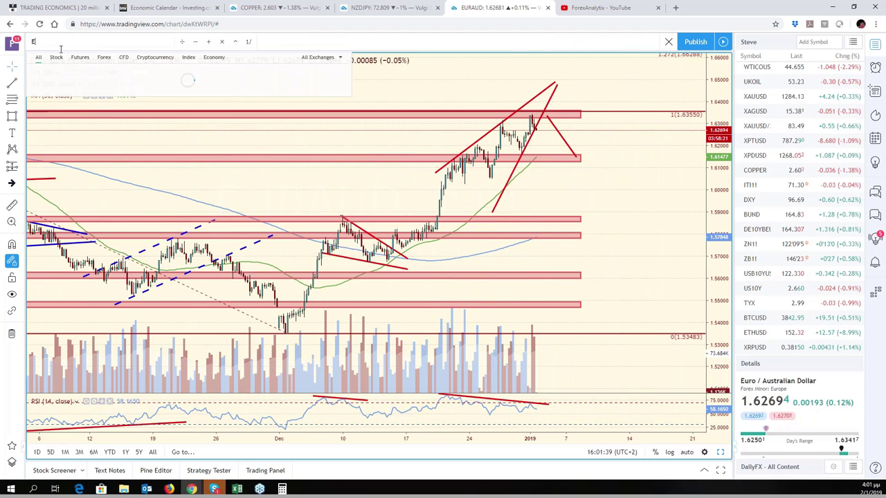
type("URNZD")
key("Return")
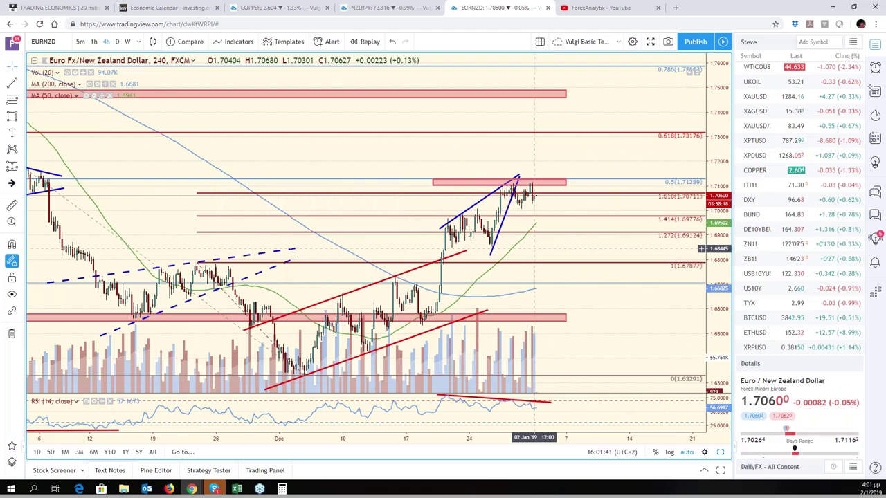
scroll(534, 247, "down", 3)
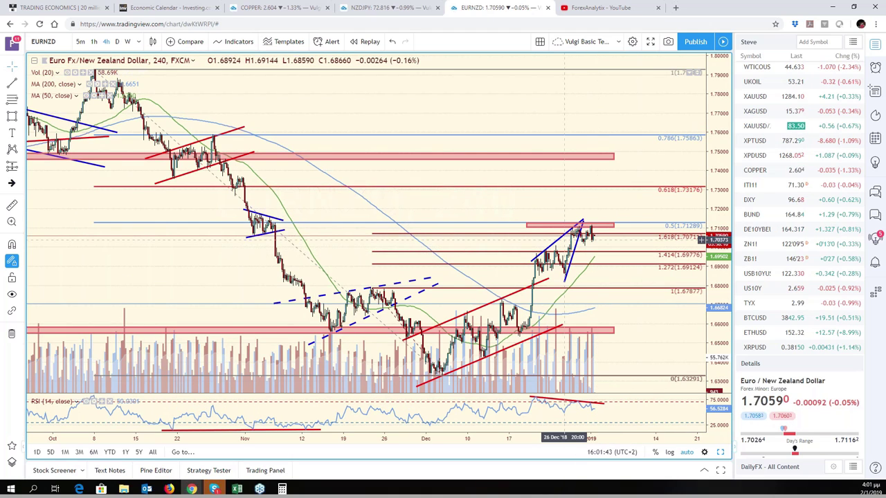
scroll(519, 249, "up", 3)
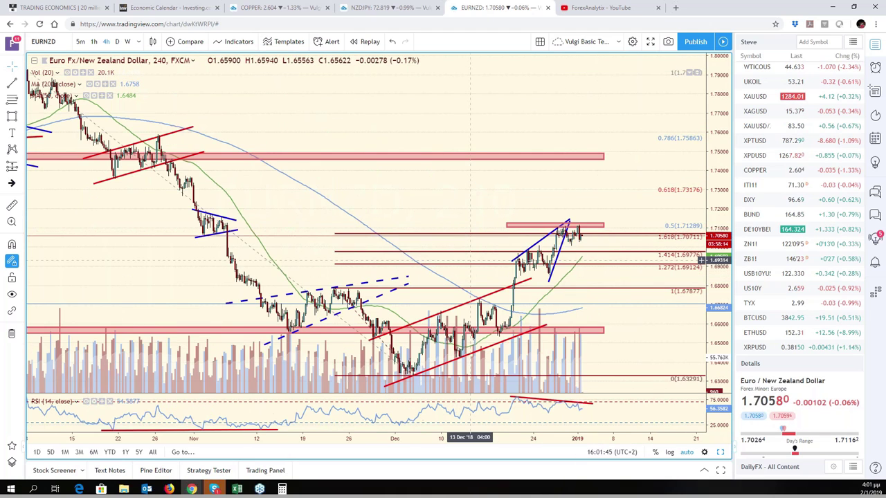
scroll(546, 201, "up", 3)
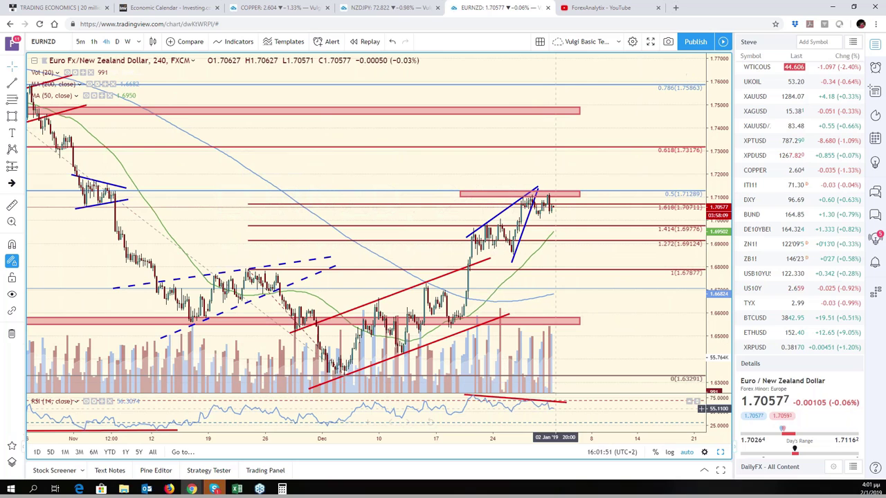
scroll(612, 308, "up", 2)
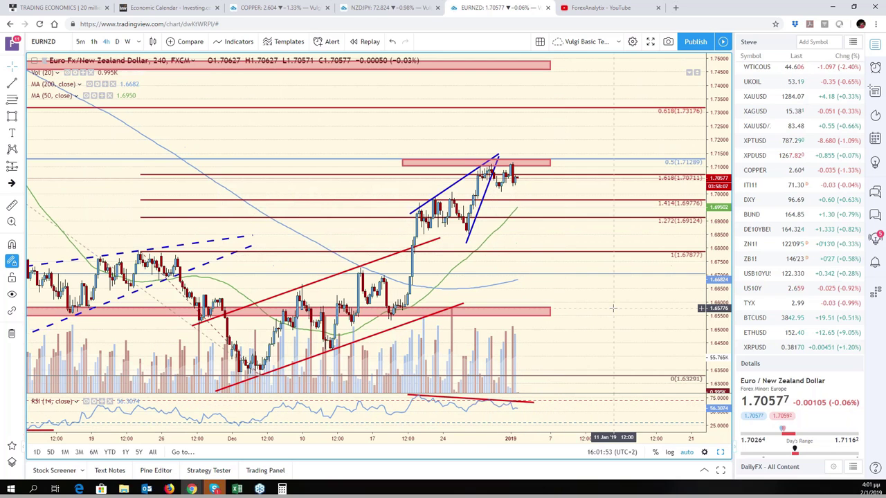
left_click_drag(612, 307, 778, 323)
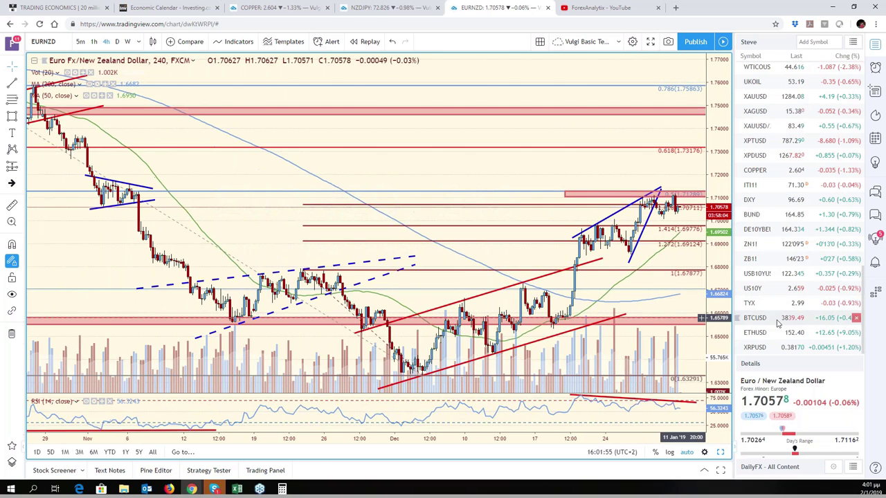
left_click(721, 452)
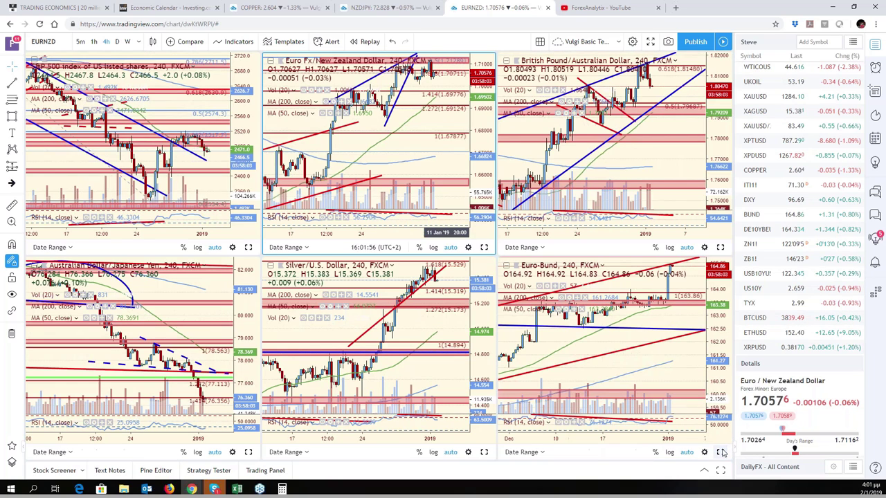
Activate the GBP/AUD chart, then the silver chart, bringing up its Silver / U.S. Dollar details
left_click(683, 169)
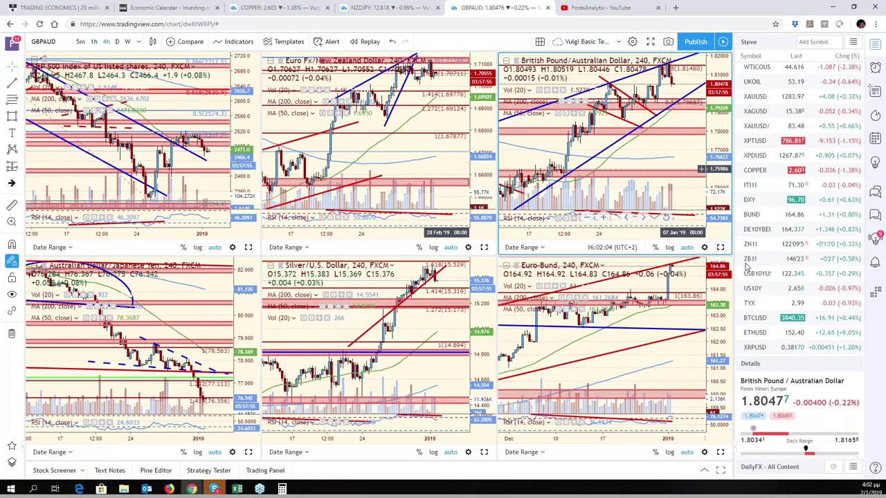
left_click(440, 323)
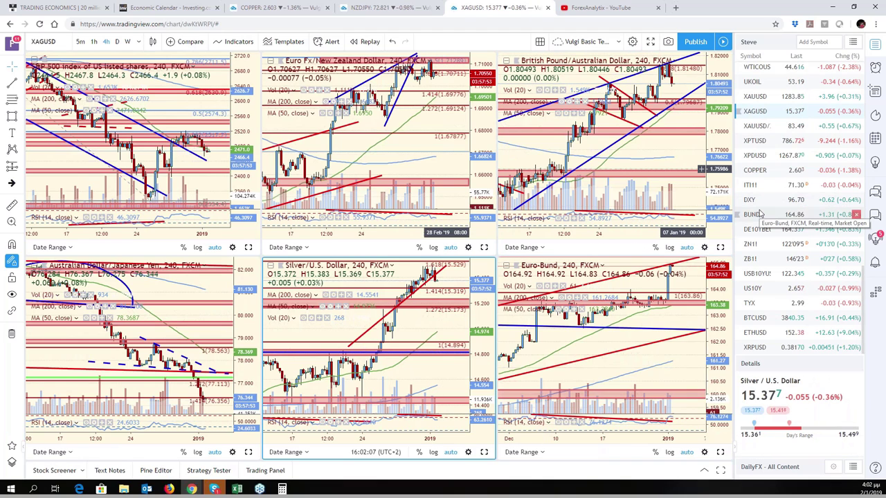
scroll(764, 218, "up", 1)
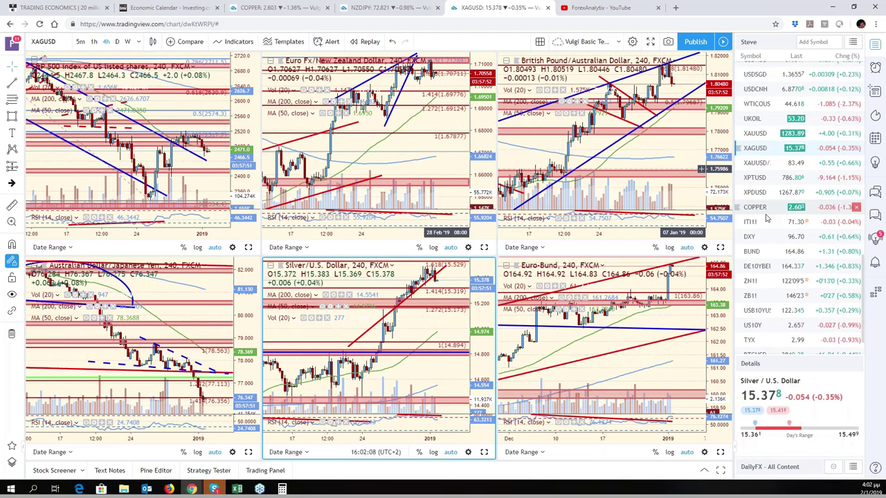
scroll(766, 217, "up", 1)
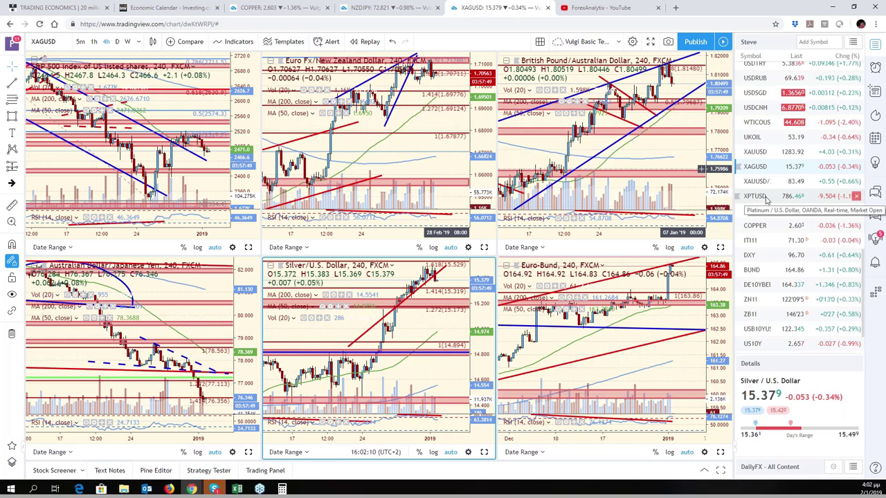
scroll(766, 200, "up", 2)
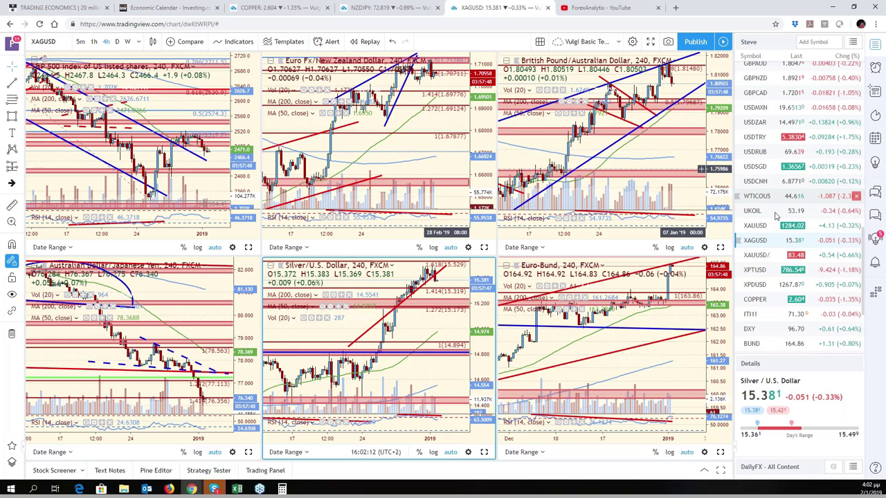
scroll(784, 243, "up", 5)
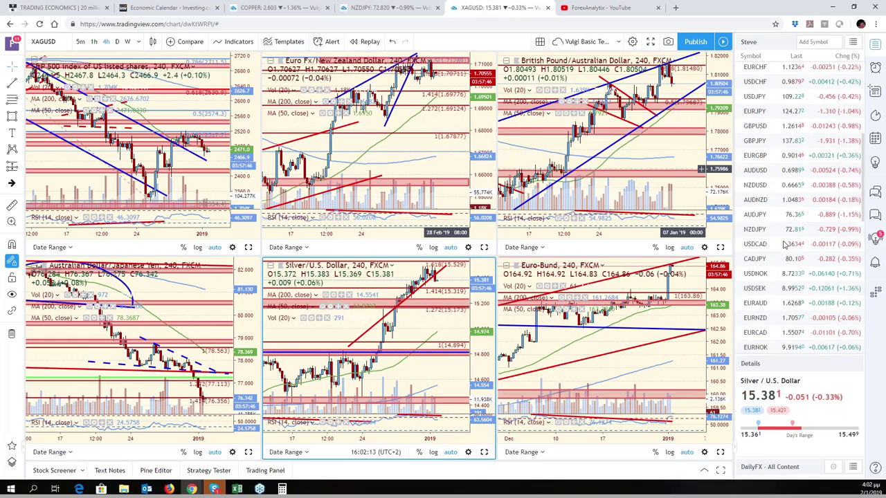
scroll(784, 244, "up", 4)
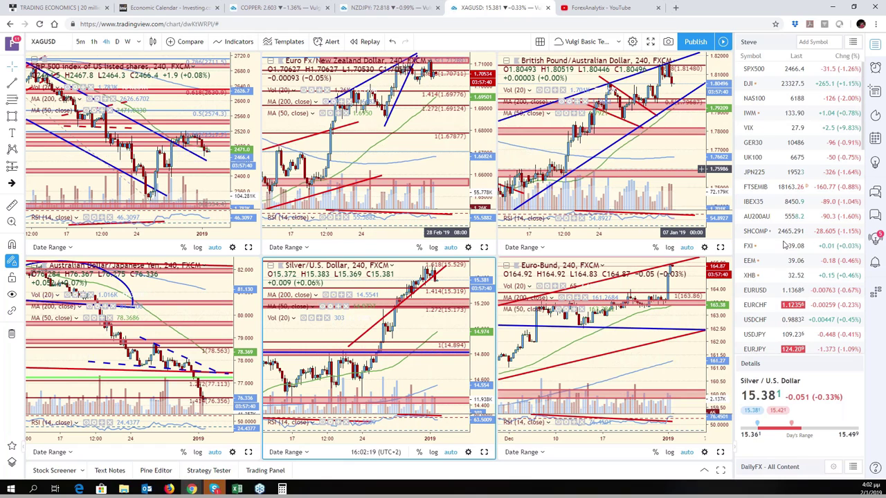
Activate the EUR/NZD chart, then switch to the window with the daily HG1! copper chart
left_click(367, 139)
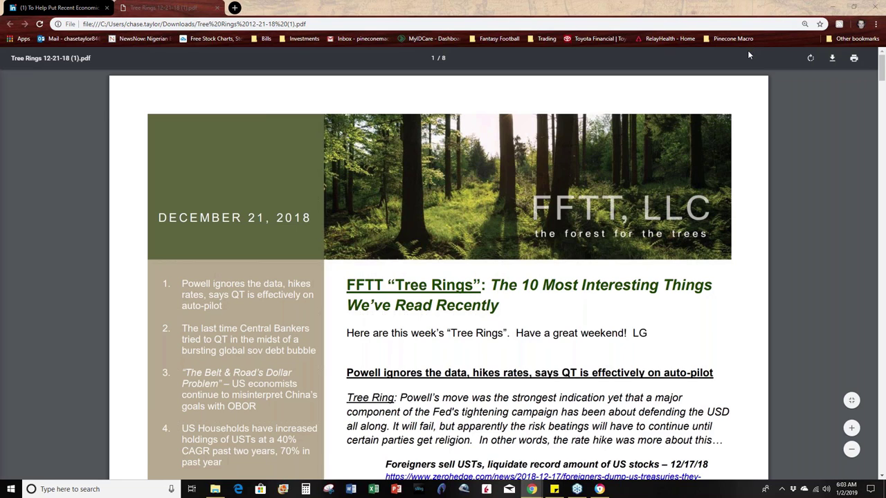
key("alt+Tab")
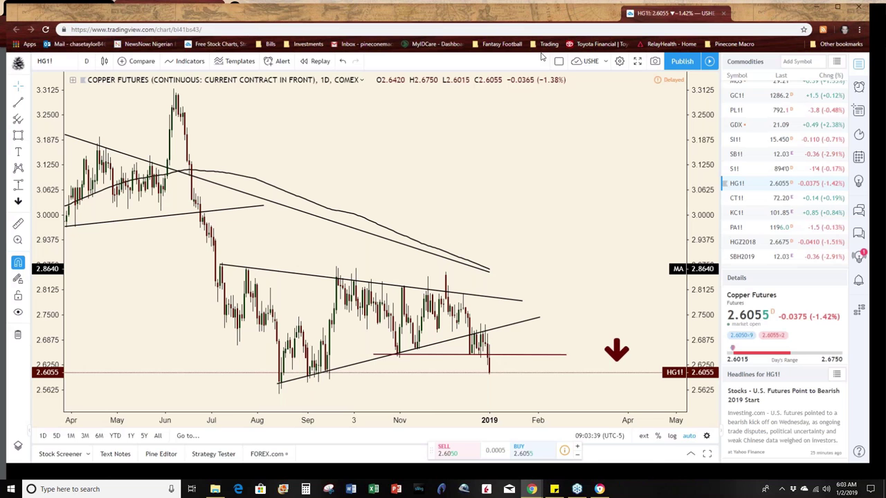
key("super+Up")
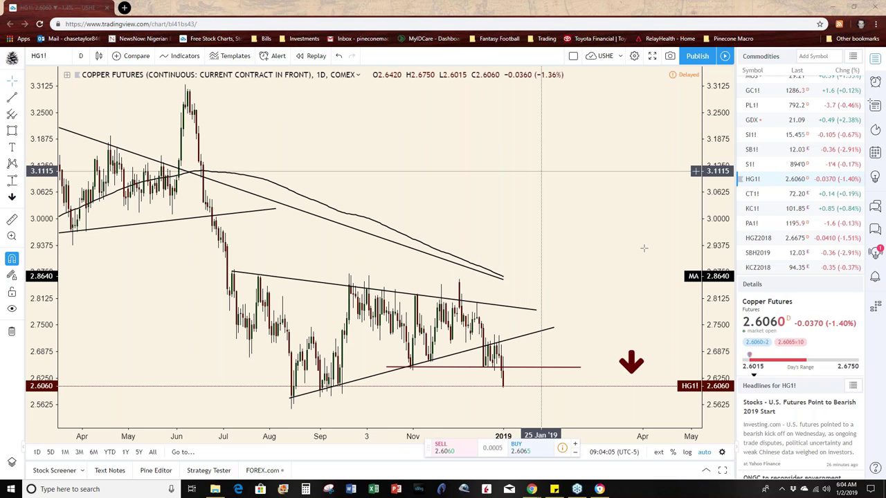
Pan the HG1! daily chart slightly back in time to re-examine the triangle breakdown
left_click_drag(575, 243, 636, 239)
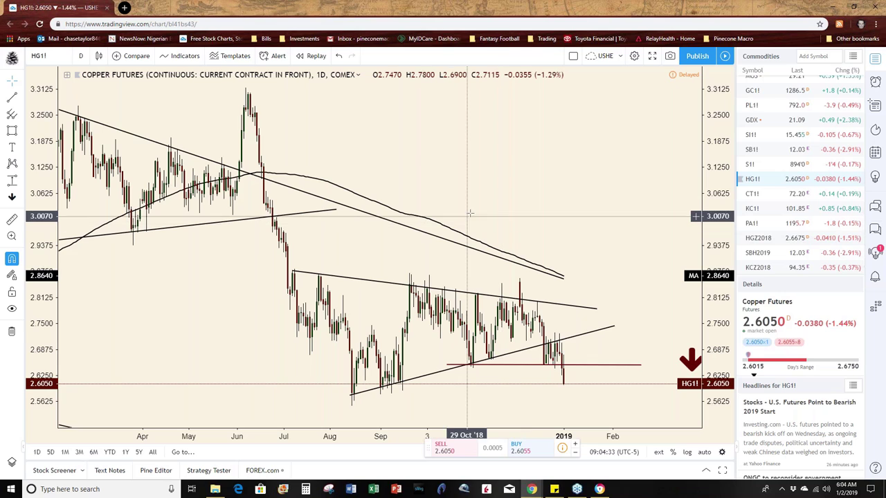
left_click_drag(470, 214, 489, 211)
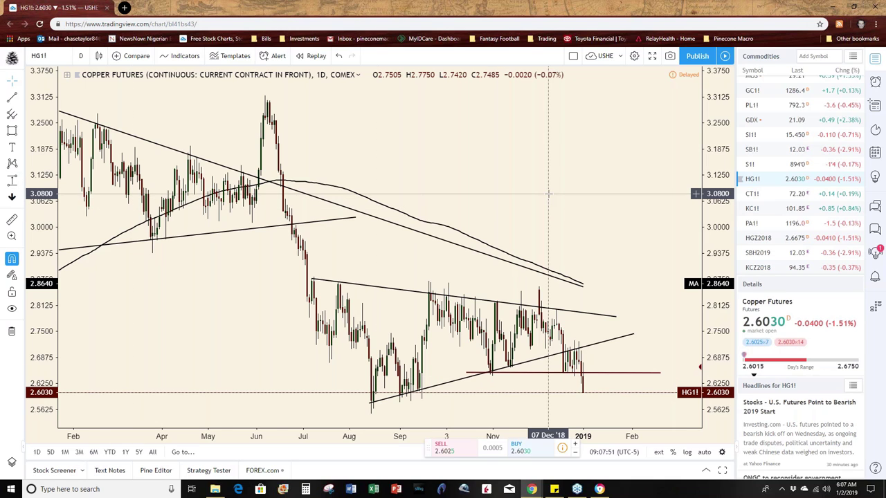
Compress the price scale to reveal the 2.4510 line and delete the red down-arrow drawing
scroll(547, 195, "down", 2)
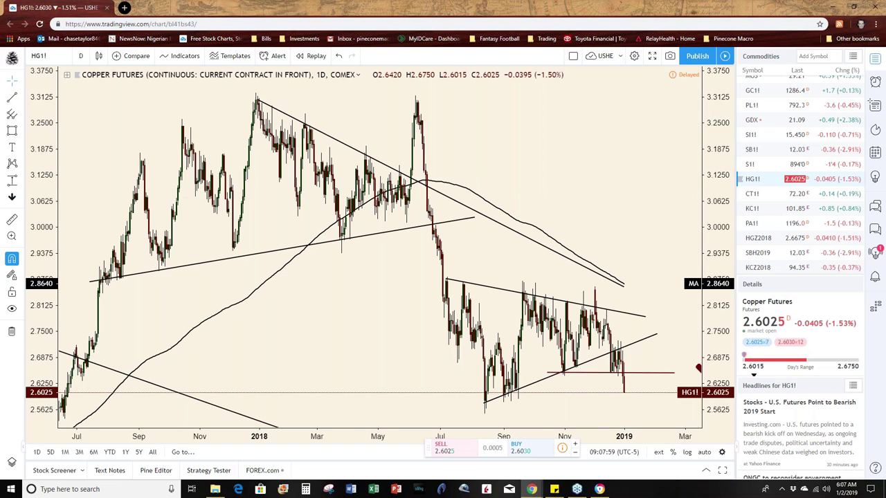
left_click_drag(724, 196, 724, 209)
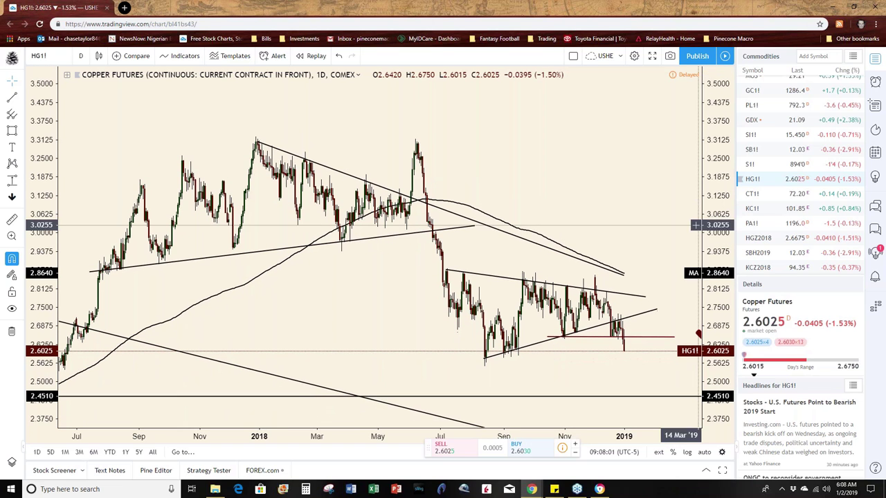
mouse_move(596, 178)
left_mouse_down()
mouse_move(586, 178)
mouse_move(578, 151)
mouse_move(568, 162)
mouse_move(539, 163)
left_mouse_up()
left_click(642, 300)
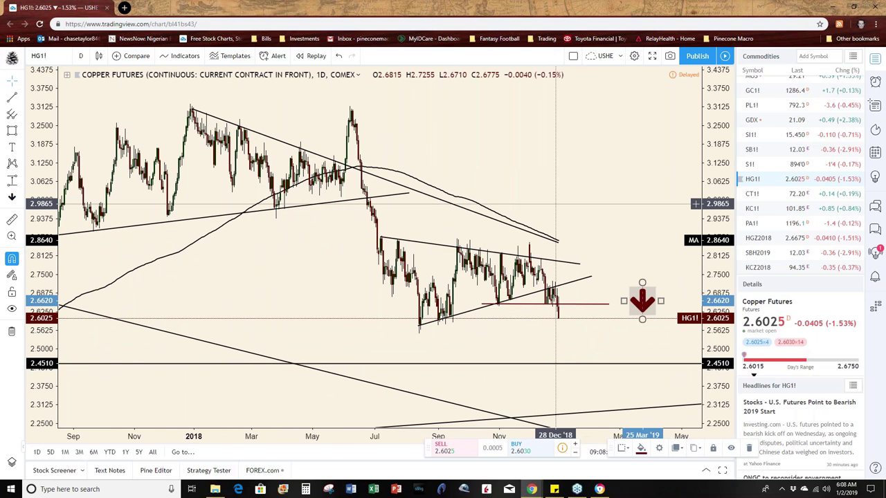
key("Delete")
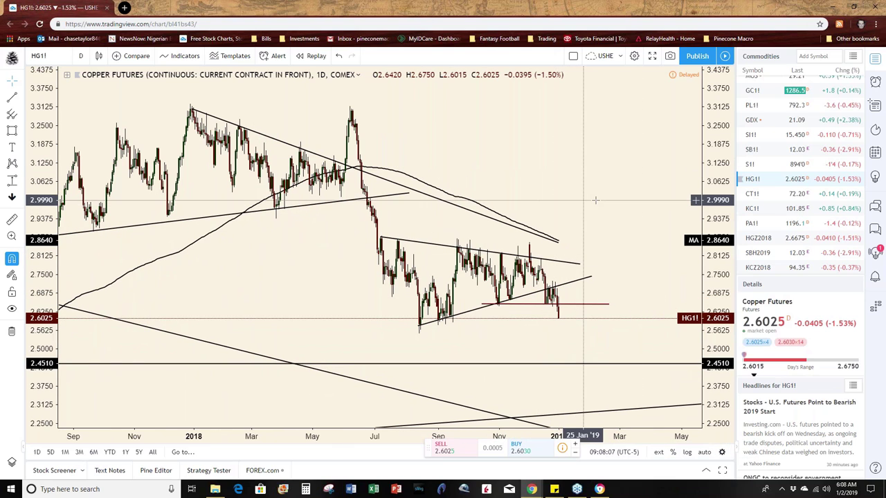
Zoom and pan to centre the recent copper candles below the red support line
scroll(609, 213, "up", 1)
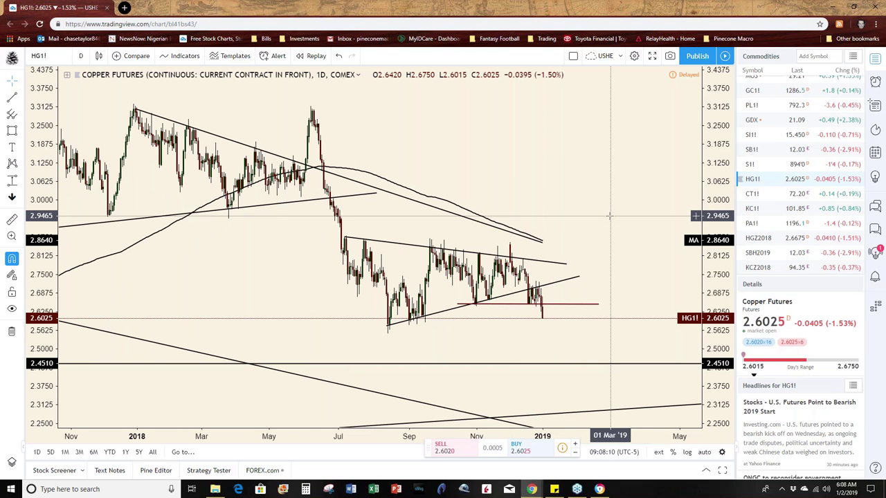
left_click_drag(584, 192, 643, 212)
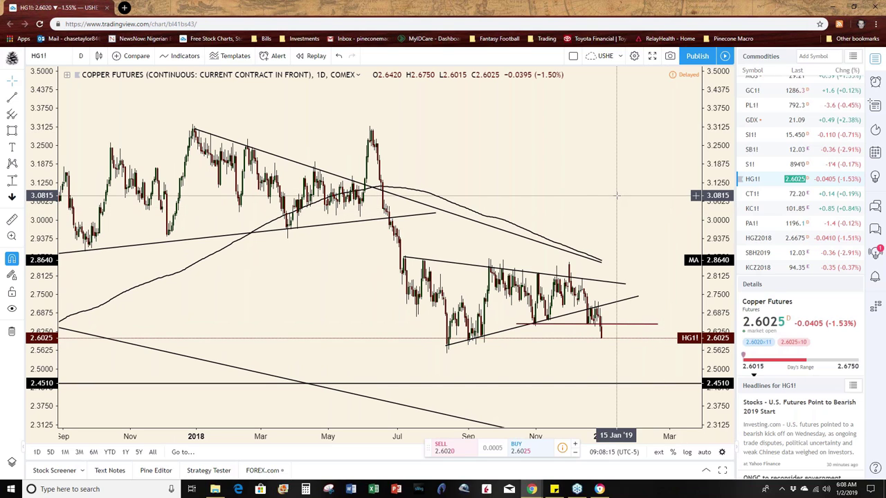
scroll(616, 192, "down", 1)
scroll(616, 192, "down", 1)
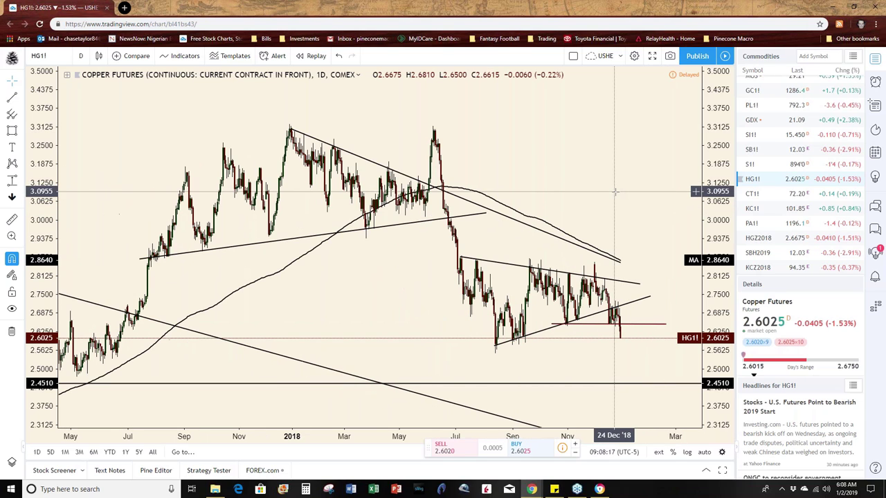
scroll(616, 193, "up", 3)
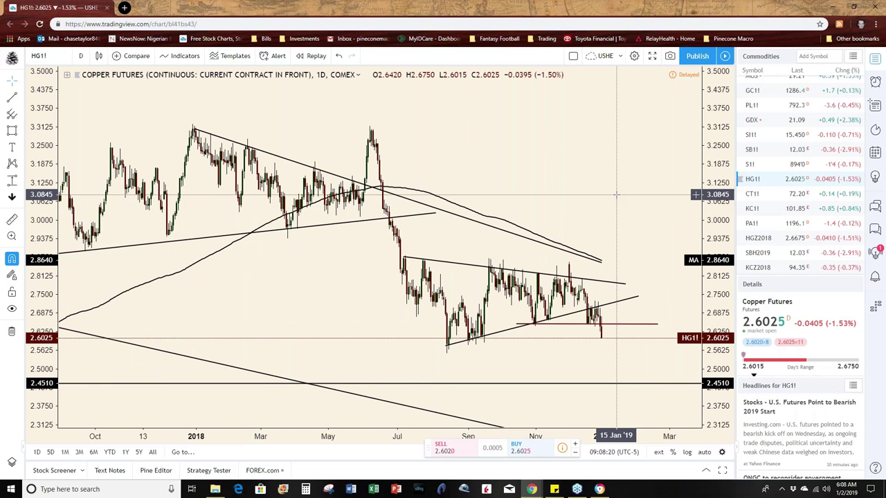
left_click_drag(642, 189, 701, 168)
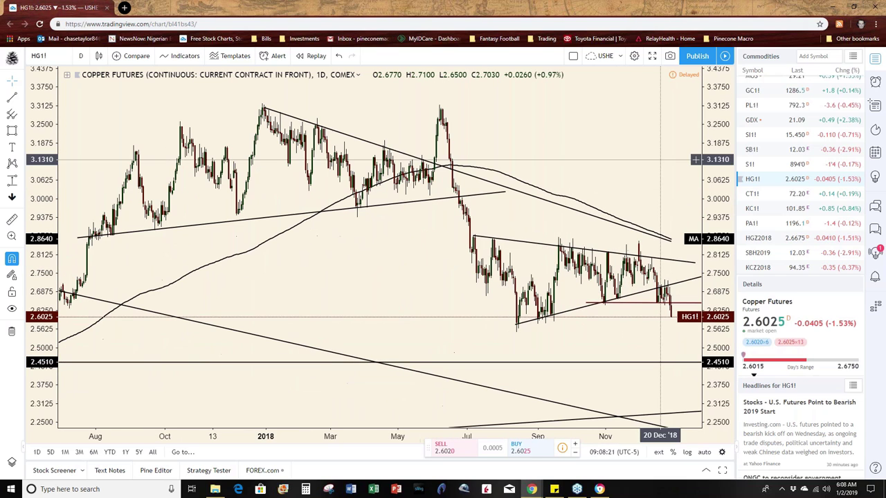
left_click_drag(285, 262, 198, 269)
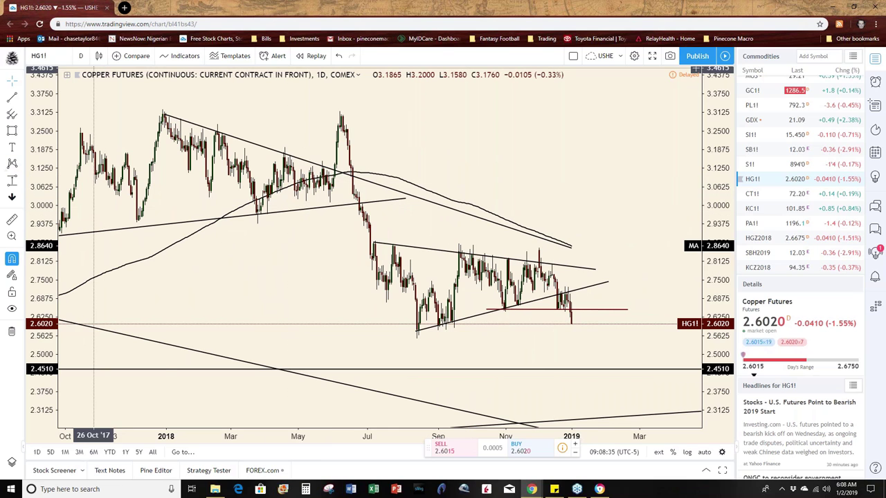
Switch the copper chart to 1-week candles and zoom out to show history back to 2014
left_click(80, 55)
left_click(94, 267)
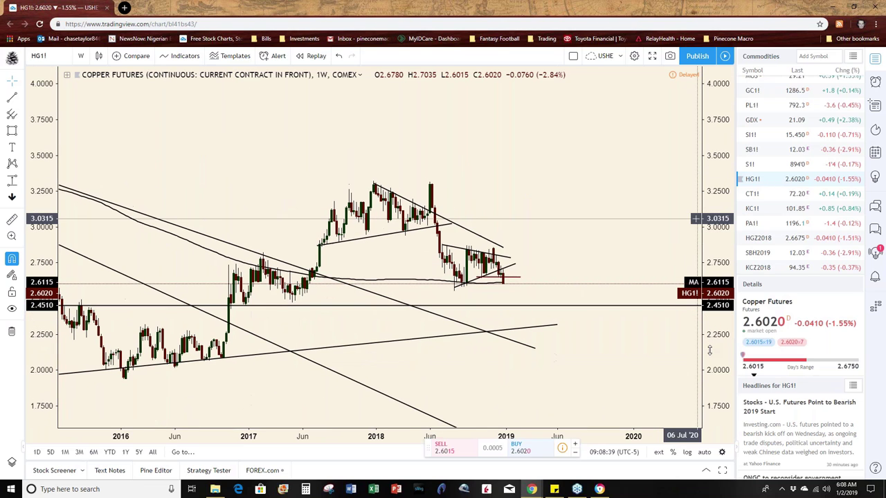
scroll(581, 217, "up", 5)
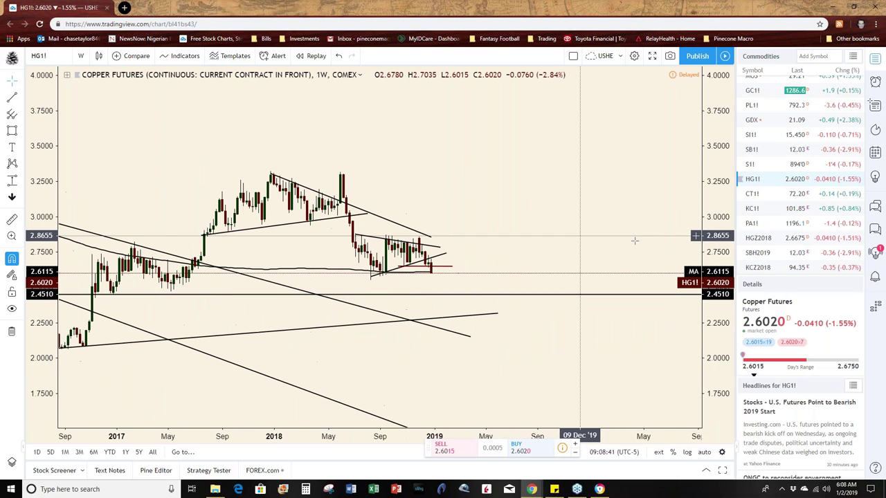
scroll(644, 219, "left", 3)
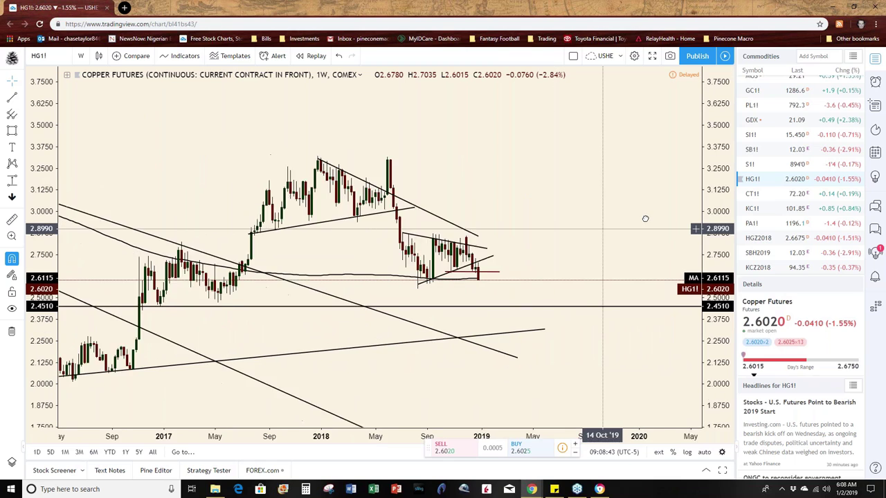
scroll(615, 217, "left", 3)
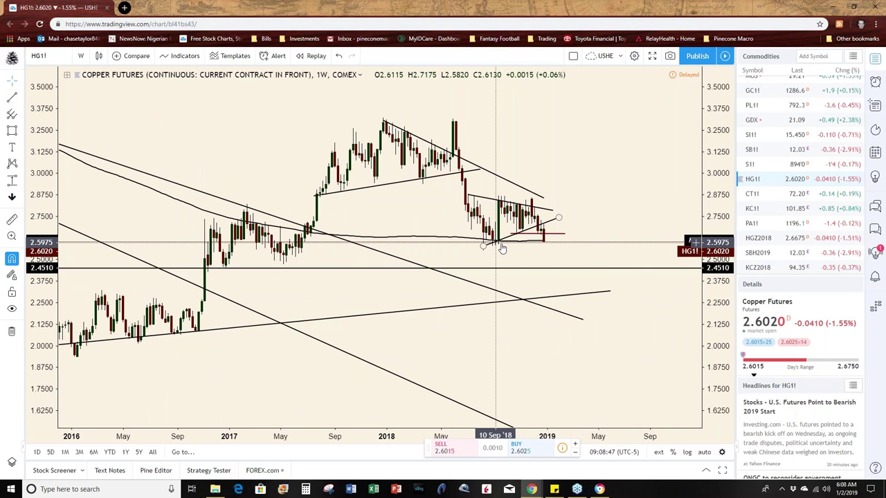
scroll(596, 201, "left", 3)
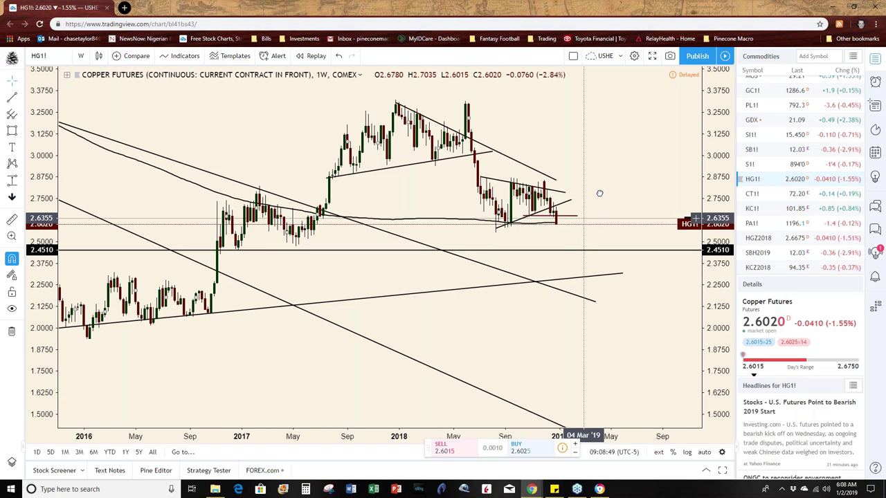
Raise the horizontal support line from 2.4510 to about 2.4645
scroll(592, 206, "down", 3)
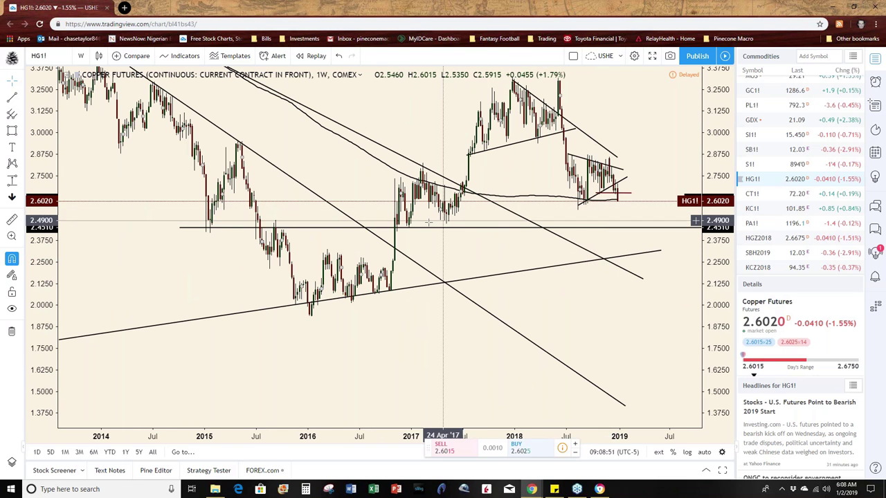
scroll(442, 242, "right", 2)
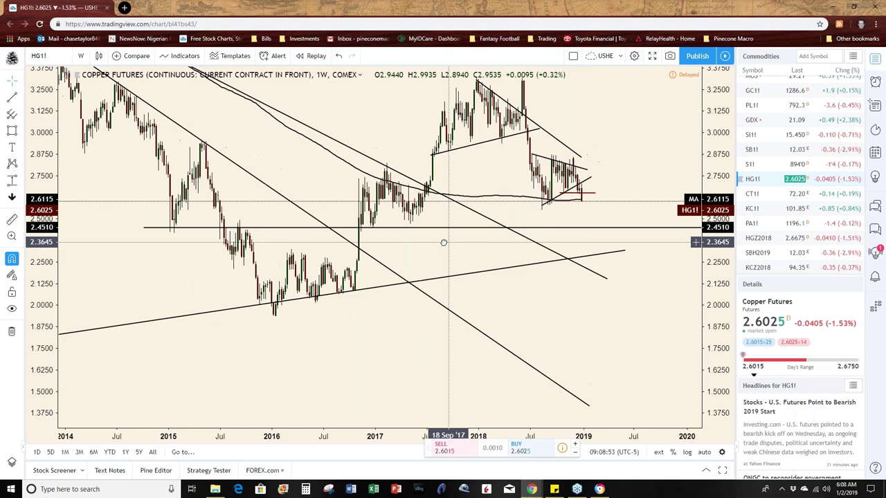
left_click(589, 226)
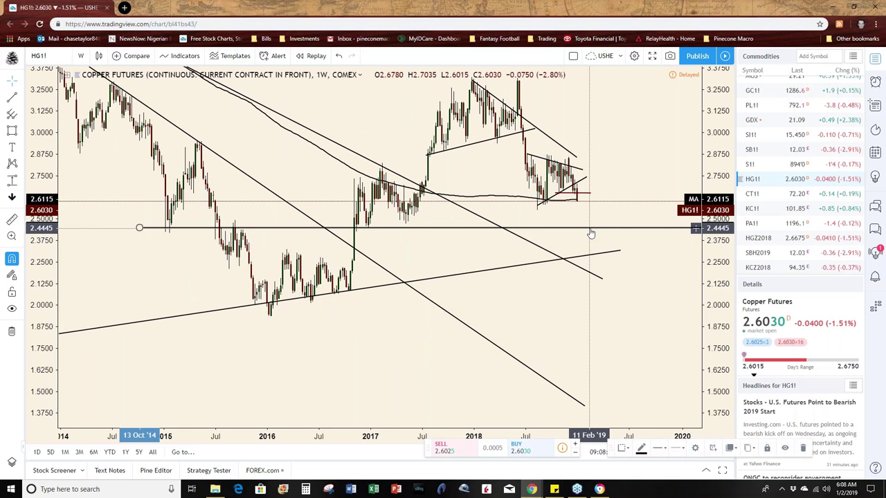
left_click_drag(593, 227, 590, 225)
left_click(853, 56)
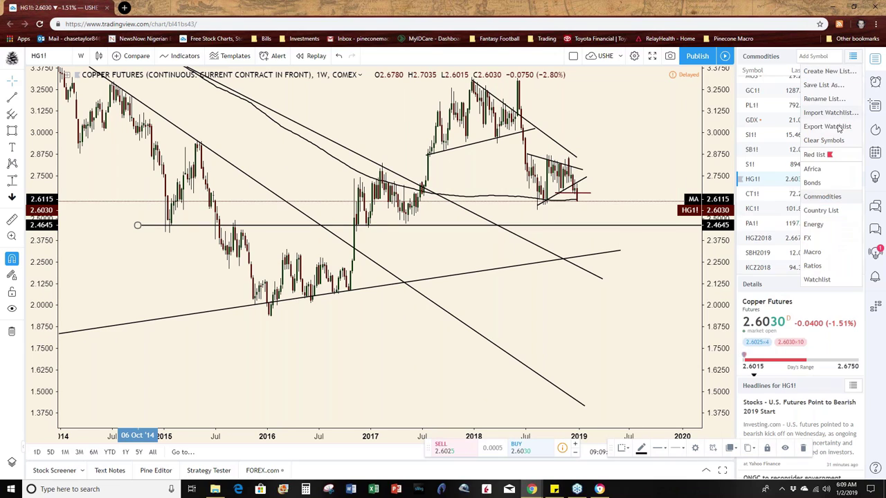
left_click(808, 237)
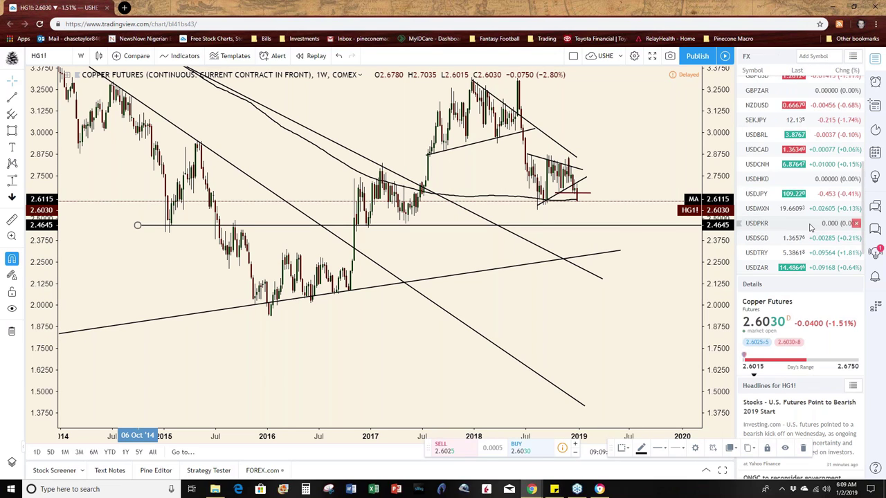
scroll(796, 208, "up", 3)
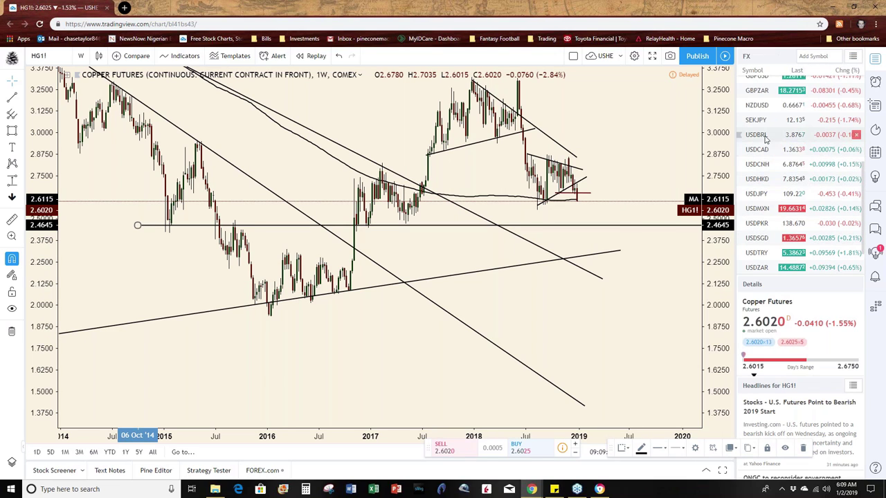
scroll(765, 139, "up", 3)
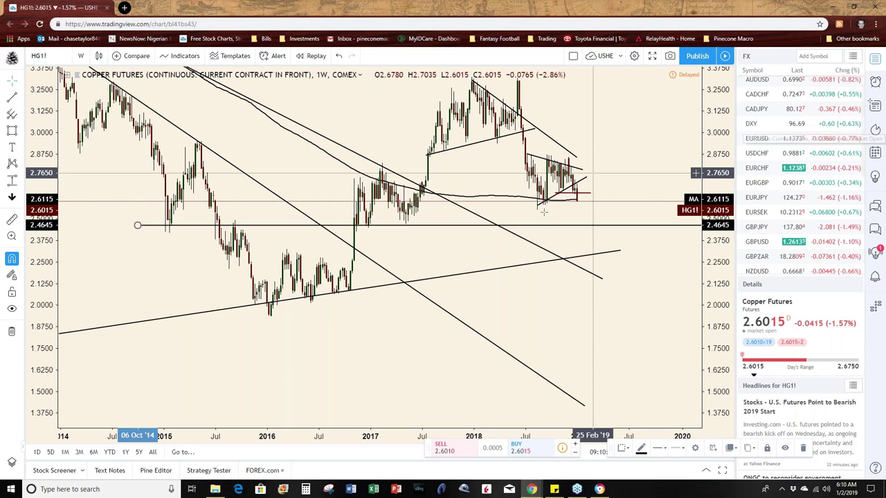
Load the Commodities watchlist and chart Gold Futures (GC1!) in place of copper
left_click(852, 55)
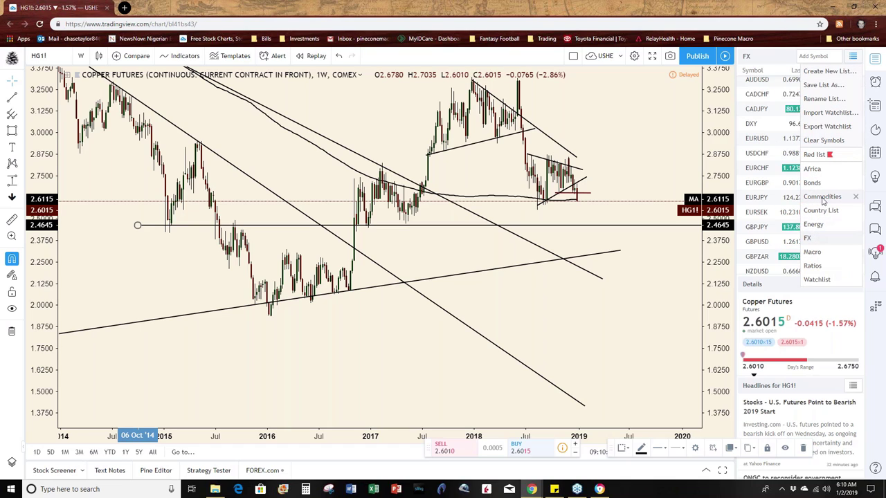
left_click(822, 198)
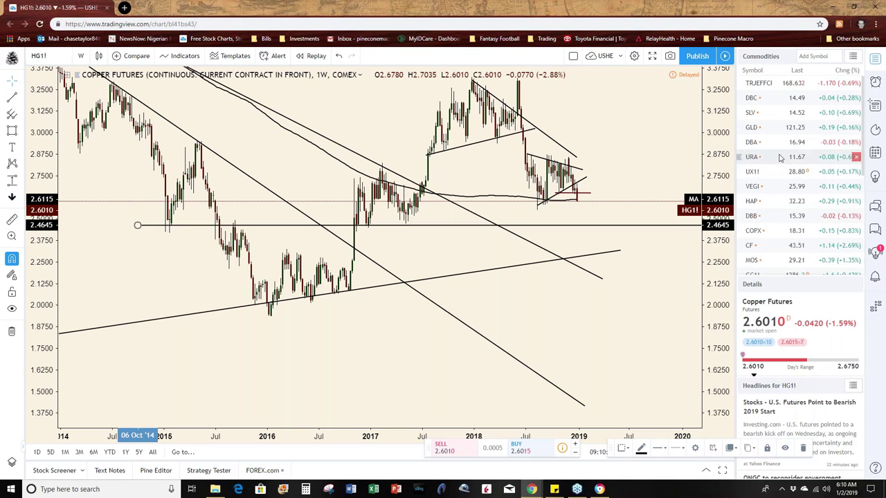
scroll(780, 158, "down", 2)
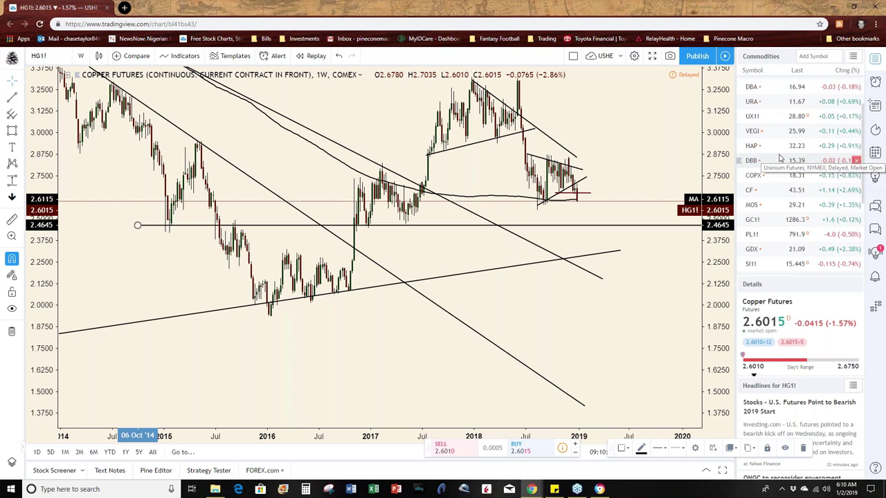
scroll(775, 166, "down", 1)
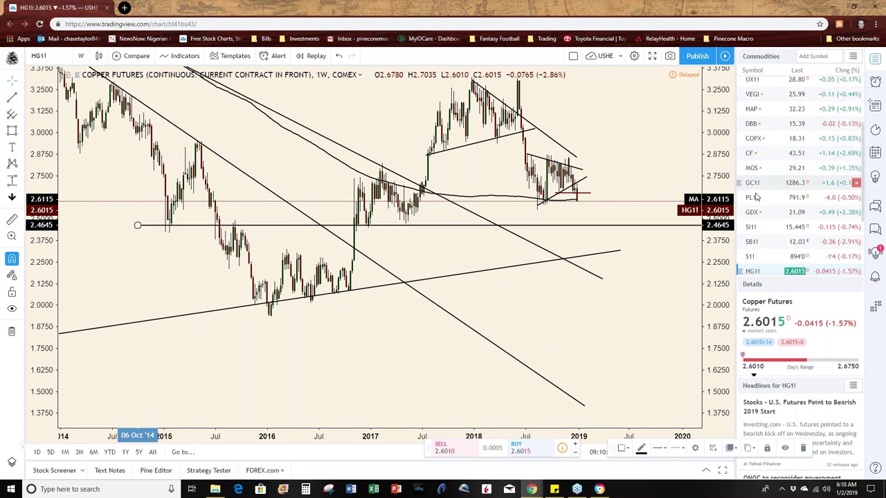
scroll(755, 197, "up", 3)
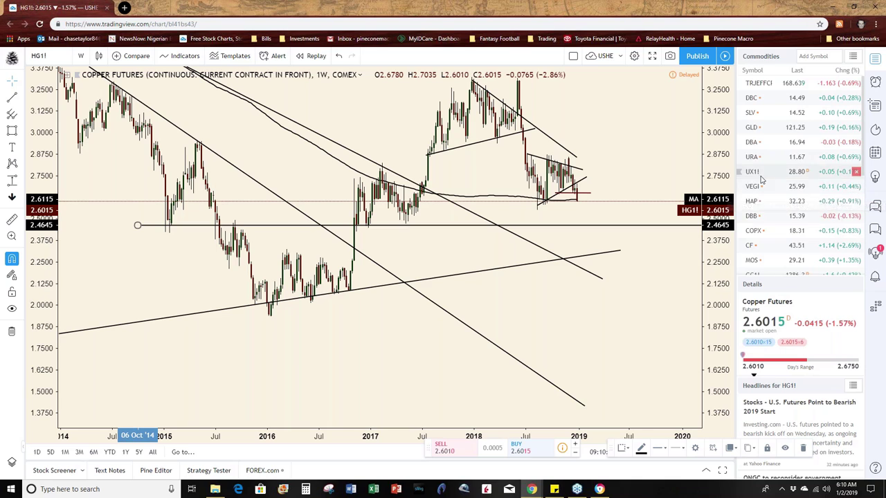
scroll(761, 180, "down", 5)
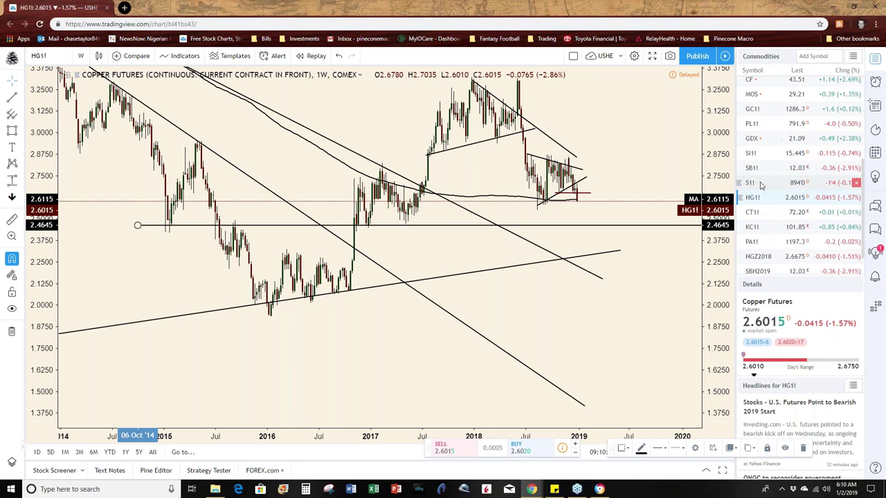
scroll(761, 184, "up", 5)
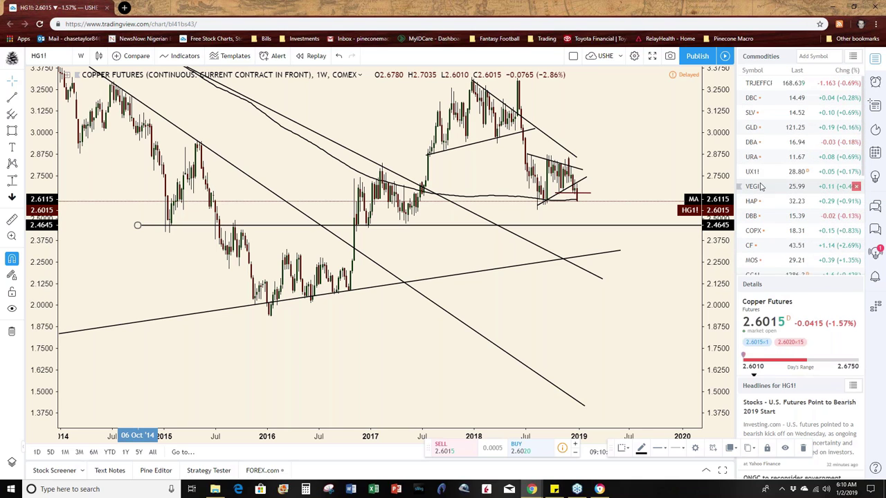
scroll(759, 186, "down", 6)
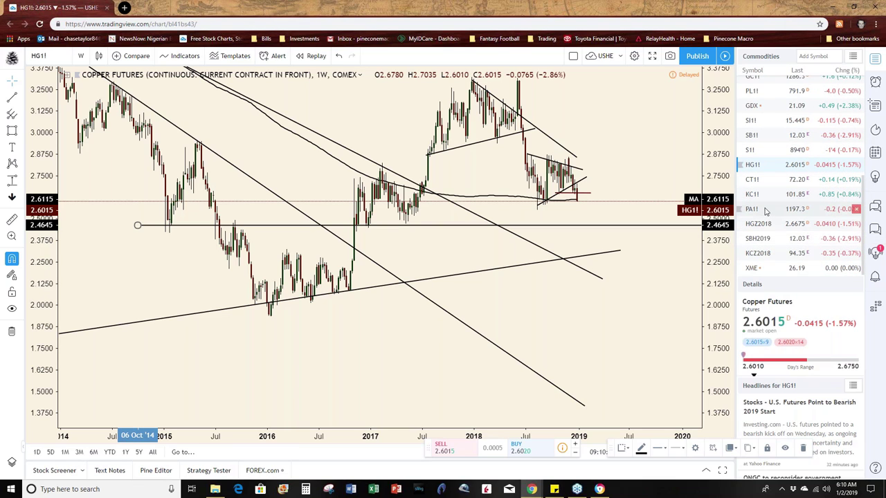
scroll(766, 211, "up", 2)
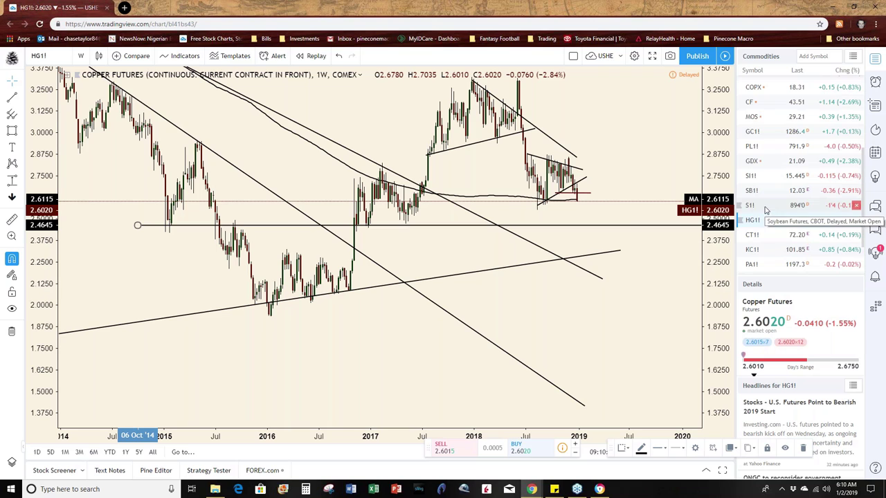
left_click(754, 131)
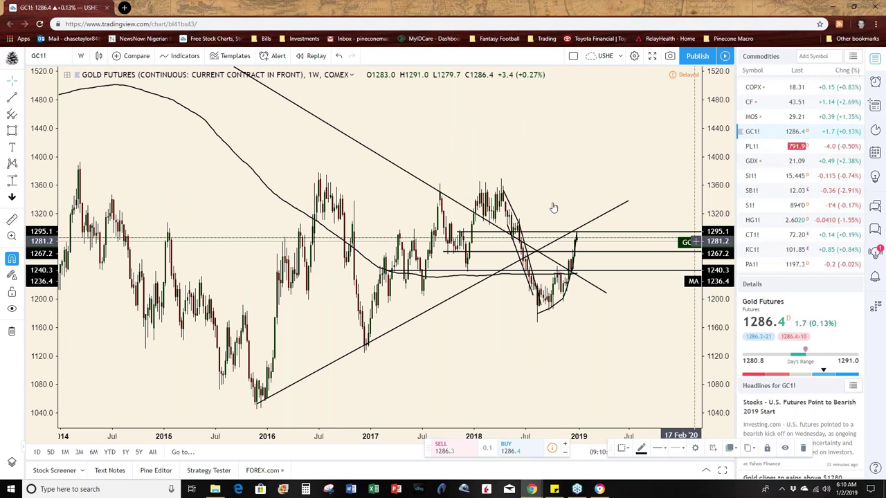
Set the Gold Futures chart to 1-day candles and zoom the time axis
left_click(83, 57)
left_click(98, 247)
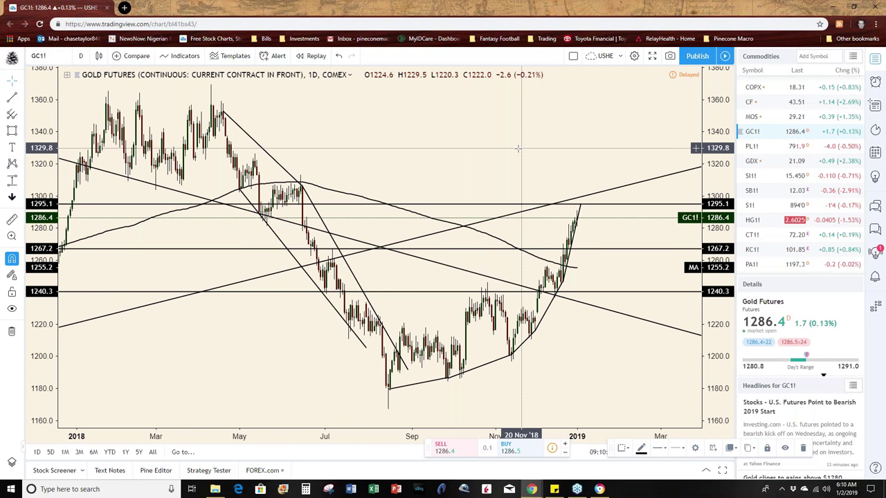
scroll(517, 147, "up", 3)
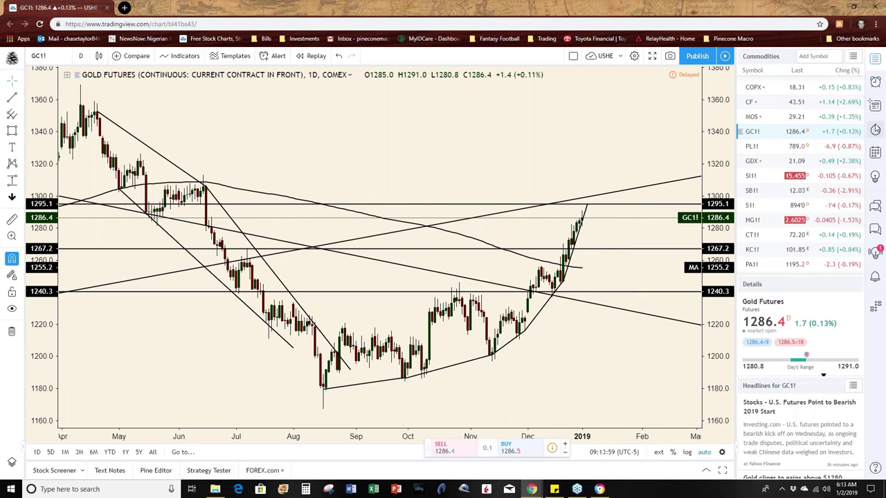
Switch to the FX watchlist and chart the U.S. Dollar Currency Index (DXY)
left_click(850, 55)
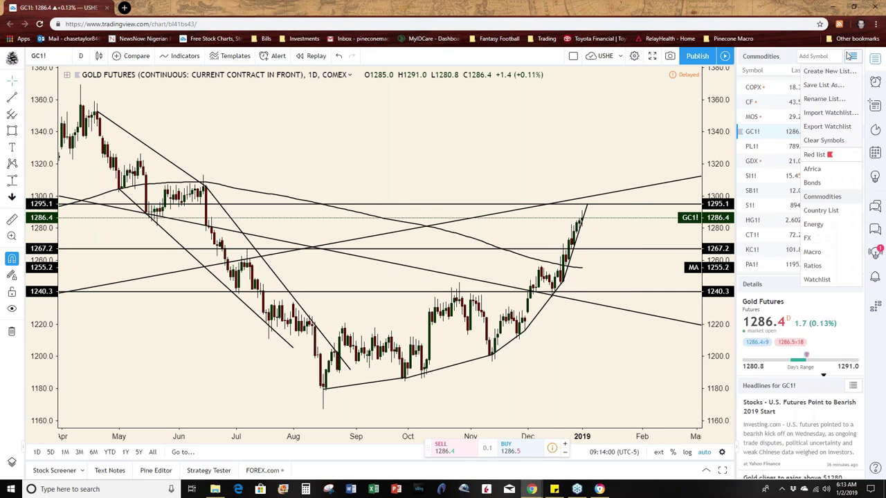
left_click(809, 237)
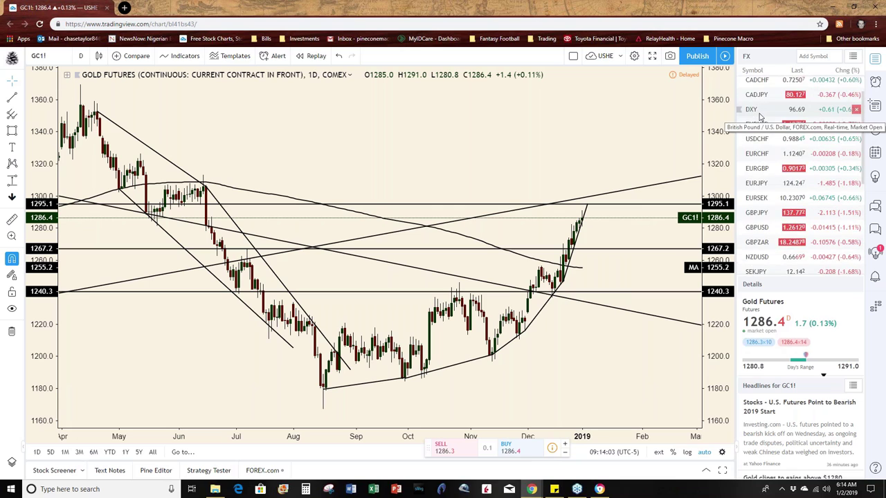
scroll(759, 116, "up", 1)
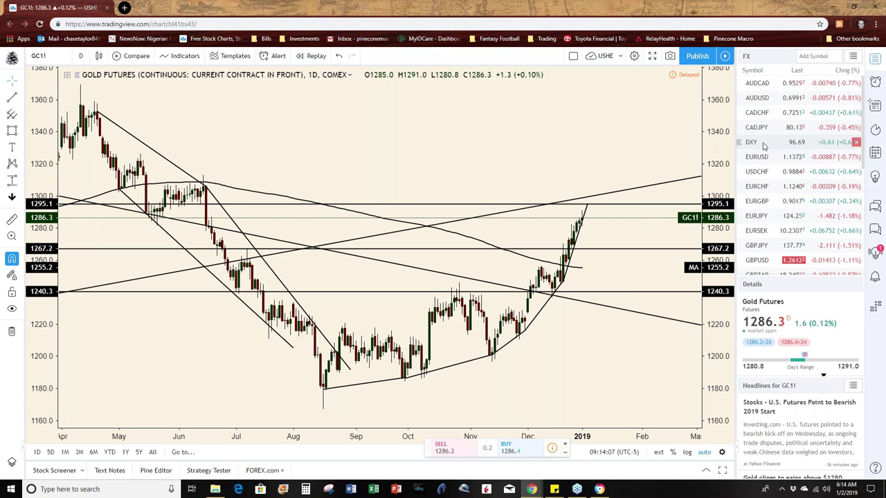
left_click(764, 143)
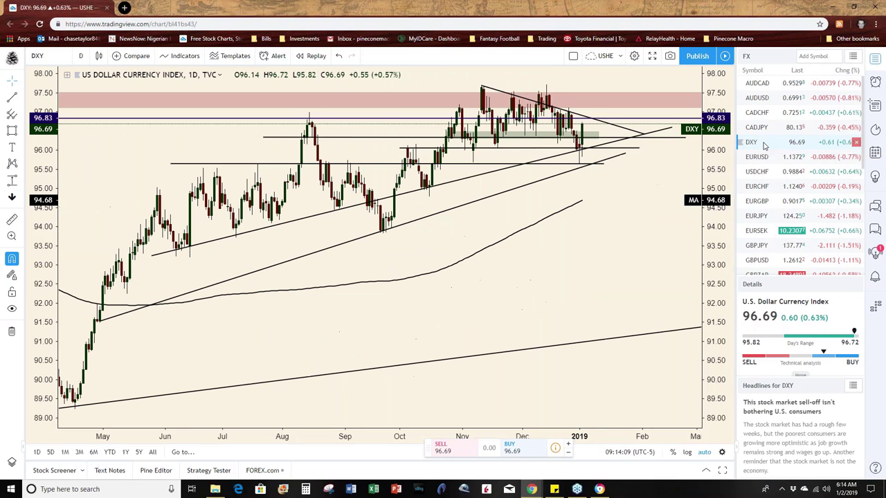
Put the Dollar Index chart on 1-week candles and adjust the zoom
left_click(81, 56)
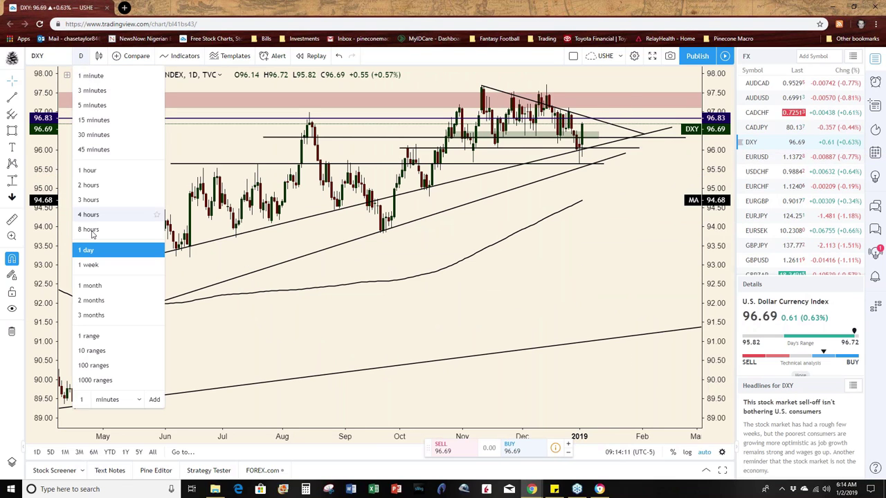
left_click(118, 266)
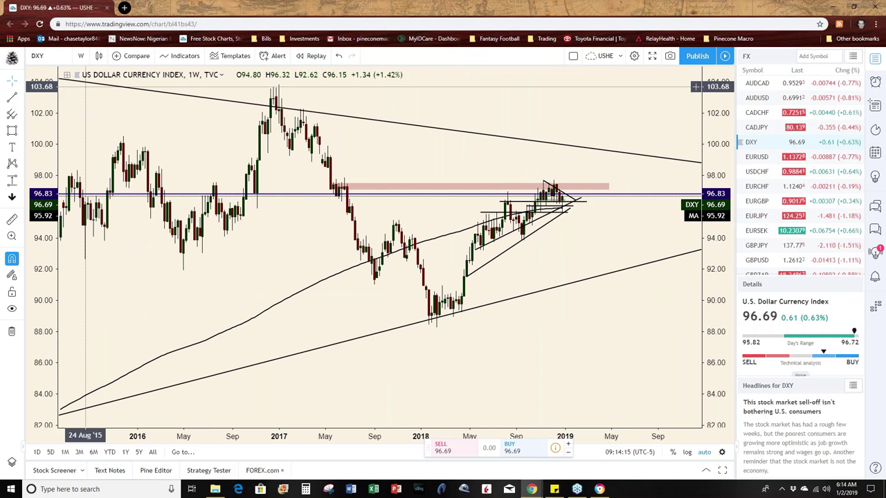
scroll(235, 181, "down", 5)
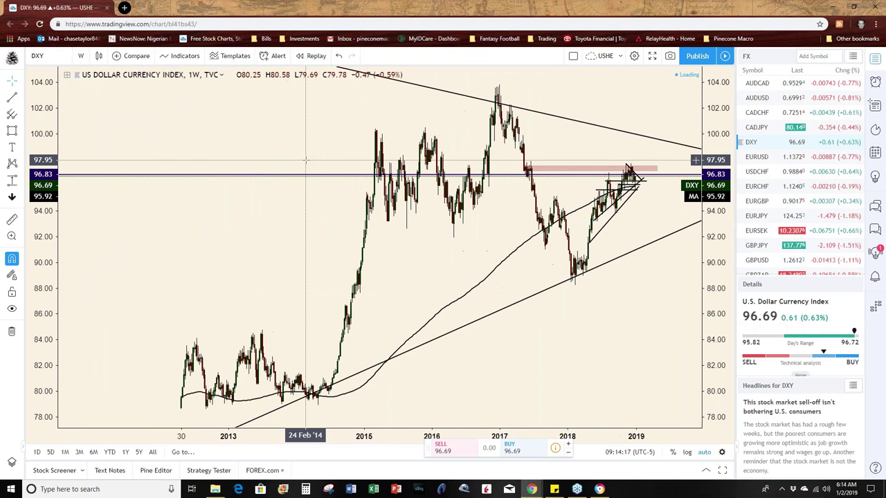
scroll(168, 194, "up", 3)
scroll(277, 194, "up", 4)
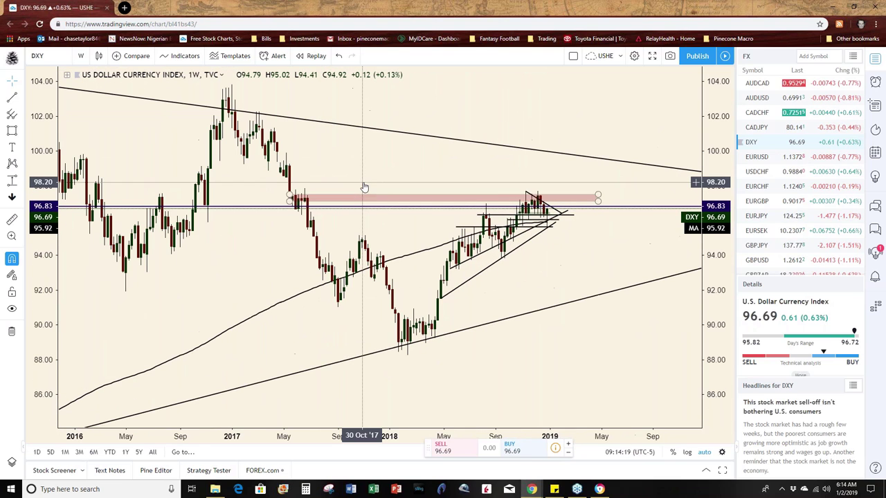
scroll(372, 171, "up", 2)
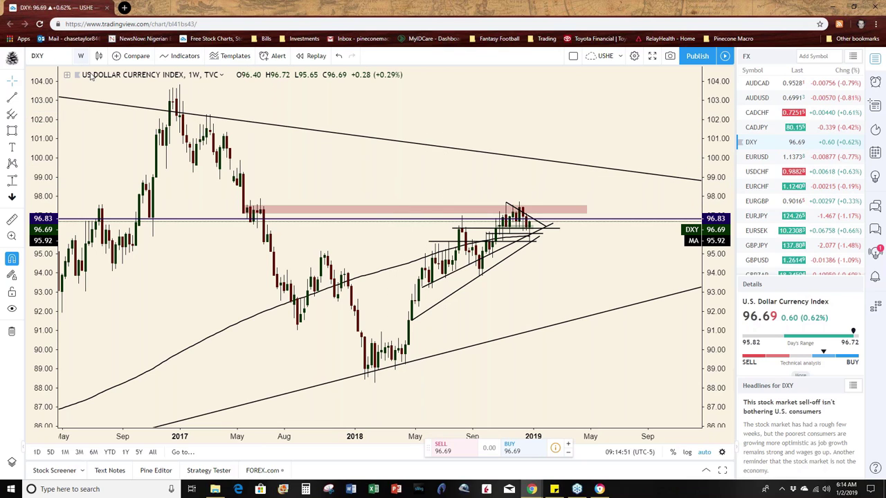
left_click(80, 55)
Switch DXY to monthly candles and frame the chart from 2009 out to 2021
left_click(111, 286)
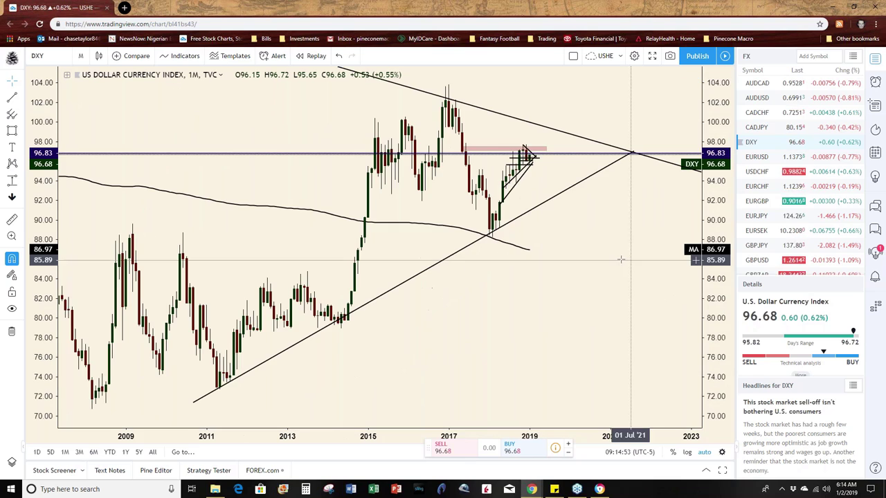
scroll(644, 166, "right", 2)
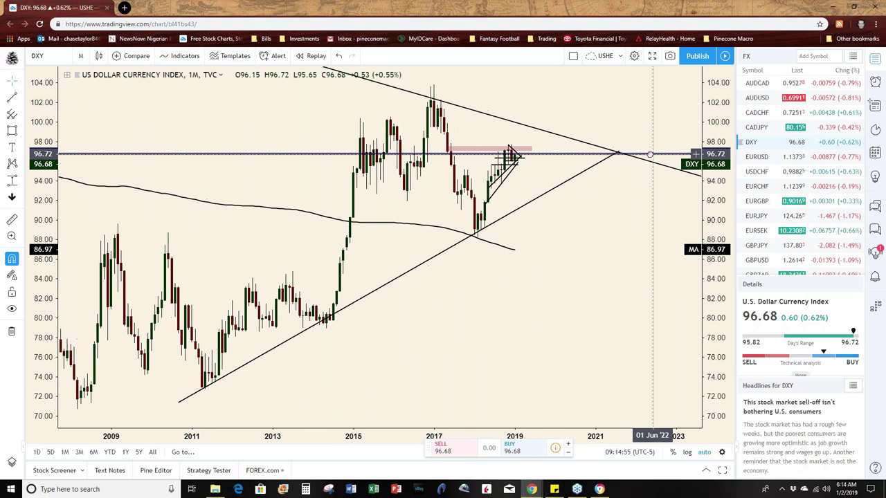
scroll(651, 154, "right", 2)
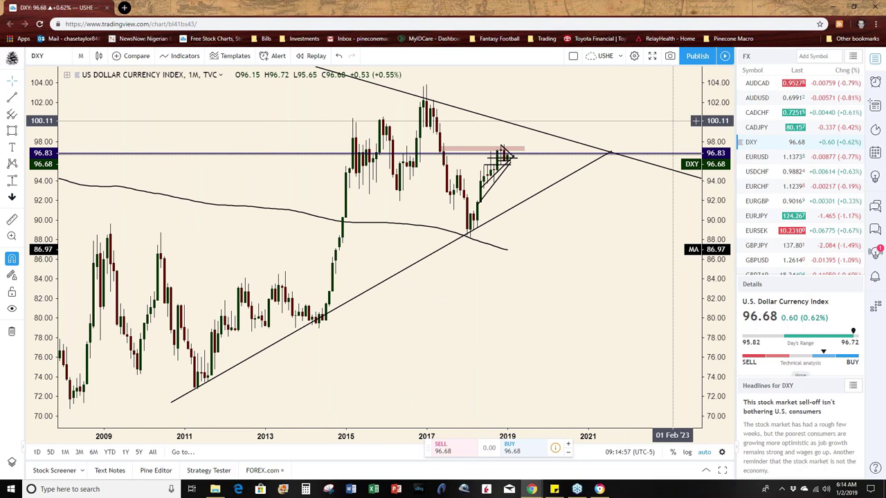
scroll(675, 117, "down", 2)
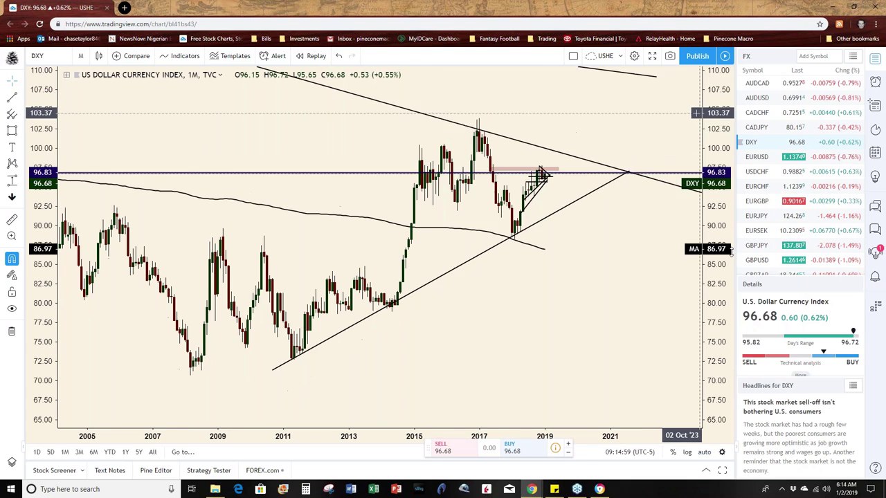
scroll(681, 112, "down", 4)
scroll(610, 240, "up", 2)
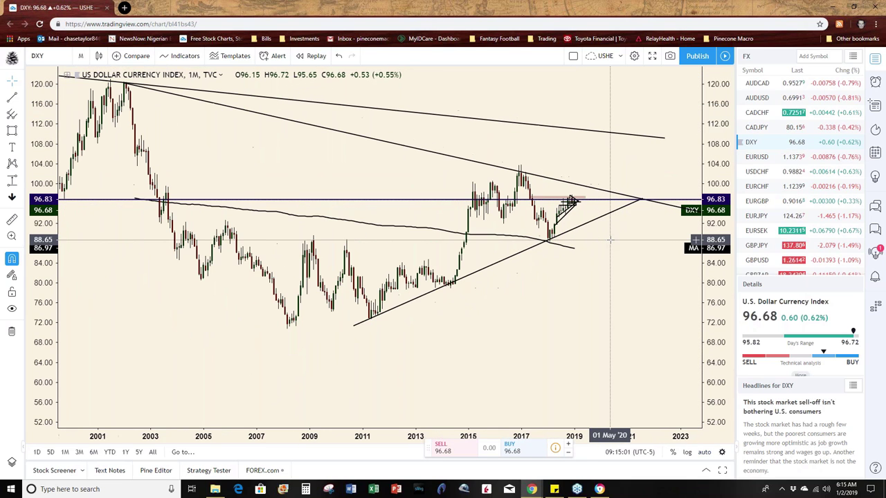
scroll(608, 241, "up", 1)
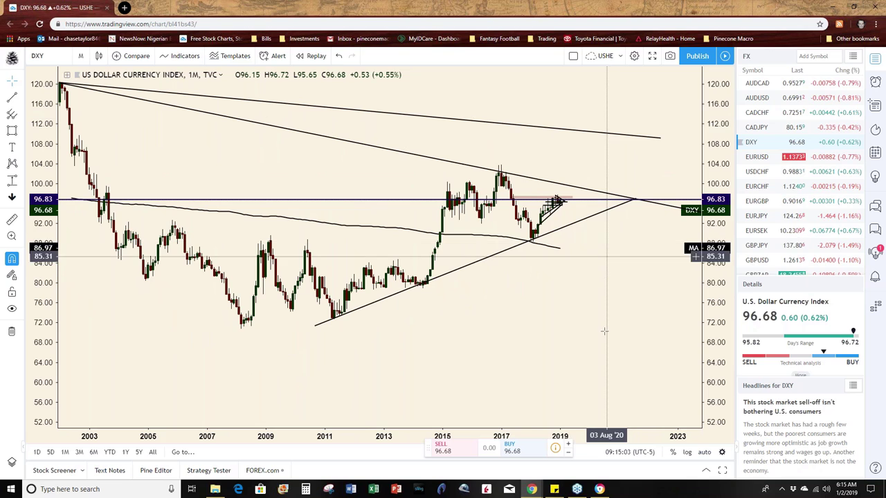
left_click_drag(479, 318, 565, 330)
scroll(563, 332, "up", 1)
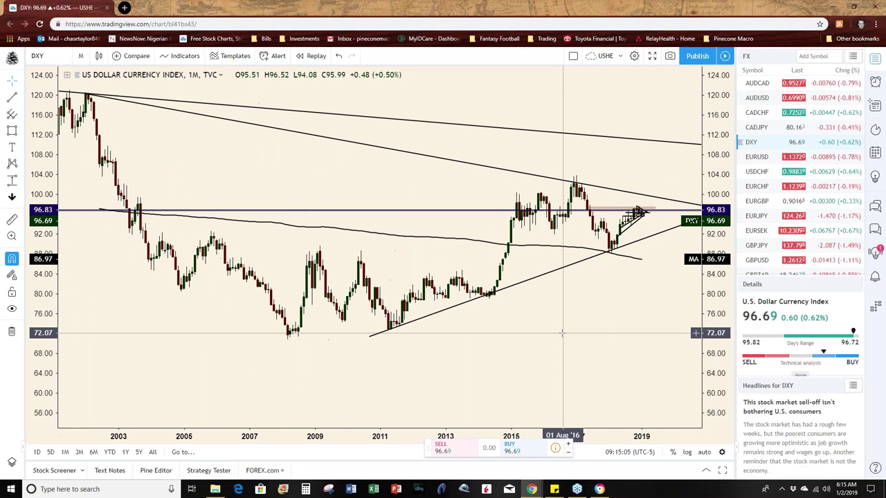
left_click_drag(583, 342, 519, 336)
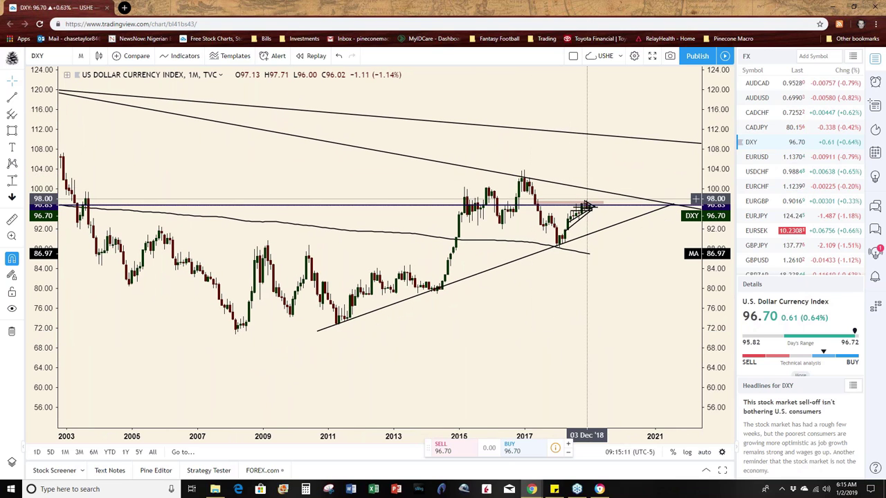
scroll(553, 188, "up", 1)
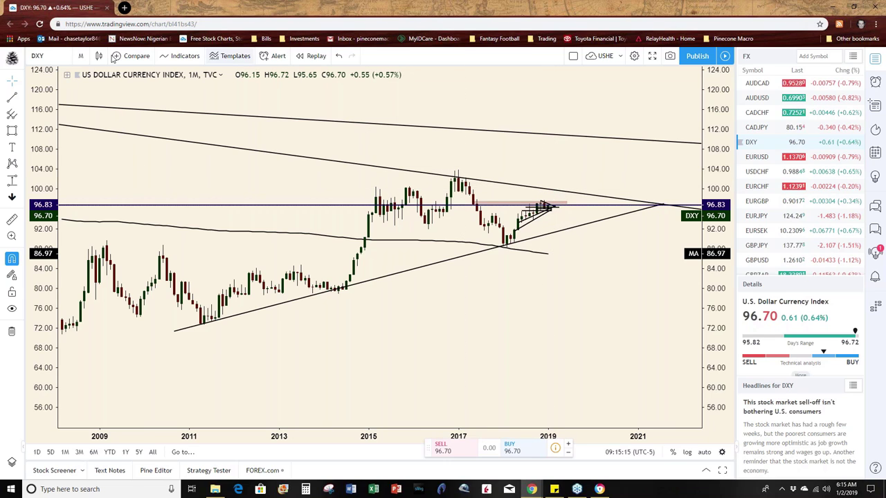
left_click(80, 55)
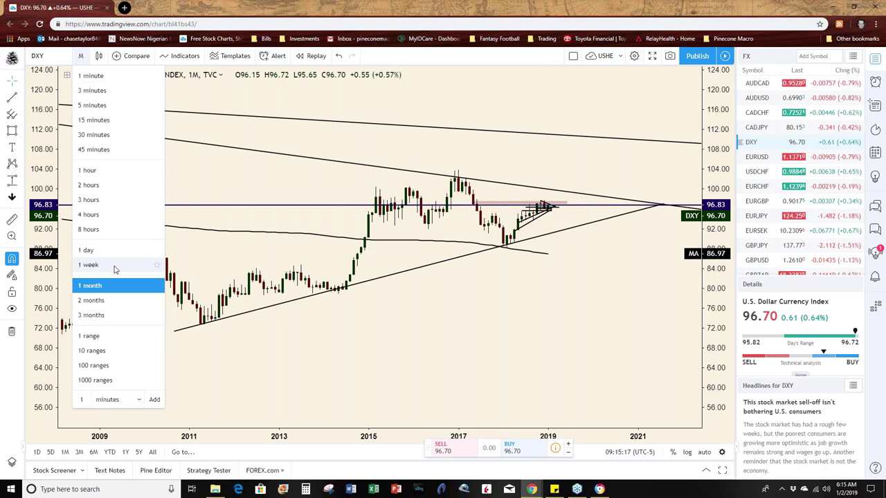
Show DXY on 1-week candles, enlarged and panned to 2016 through 2021
left_click(88, 265)
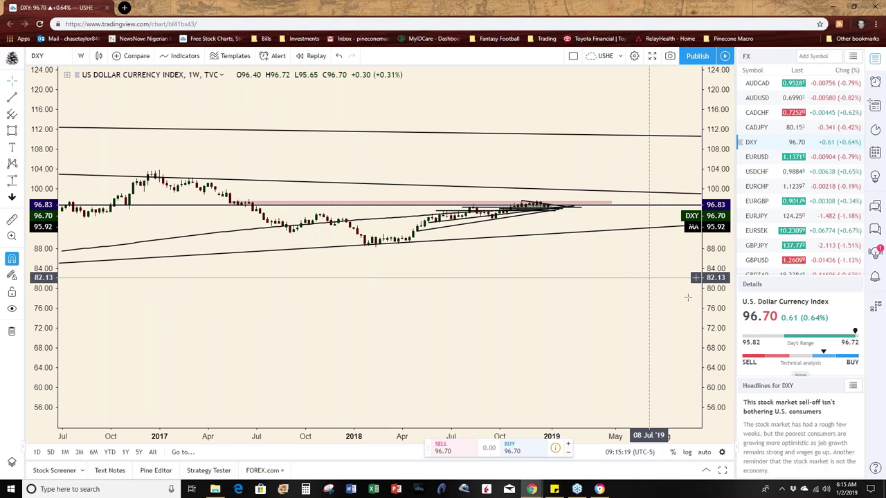
left_click_drag(710, 230, 713, 291)
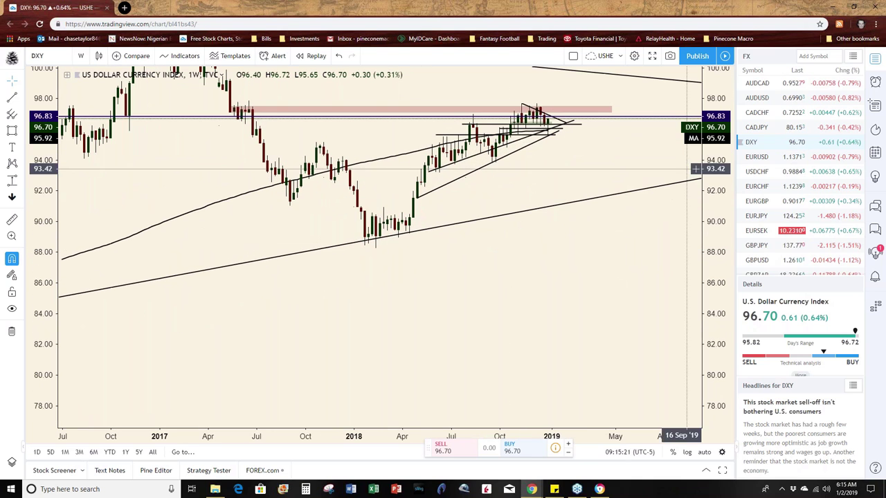
left_click_drag(573, 271, 550, 362)
scroll(550, 362, "down", 5)
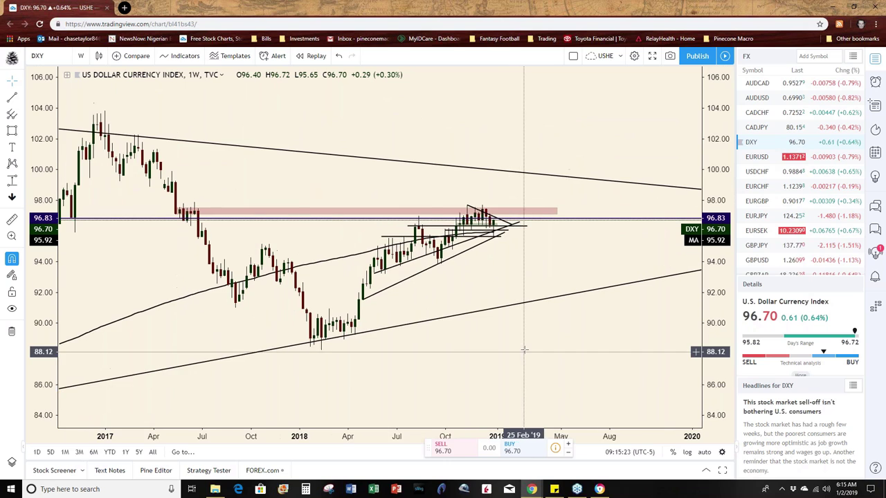
left_click_drag(559, 129, 450, 143)
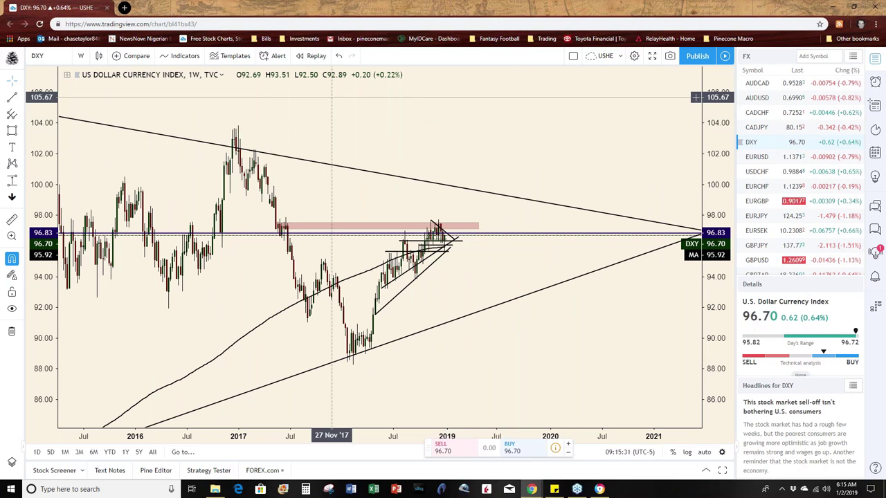
Return DXY to monthly candles with the price scale compressed to show history from 2001
left_click(81, 59)
left_click(104, 287)
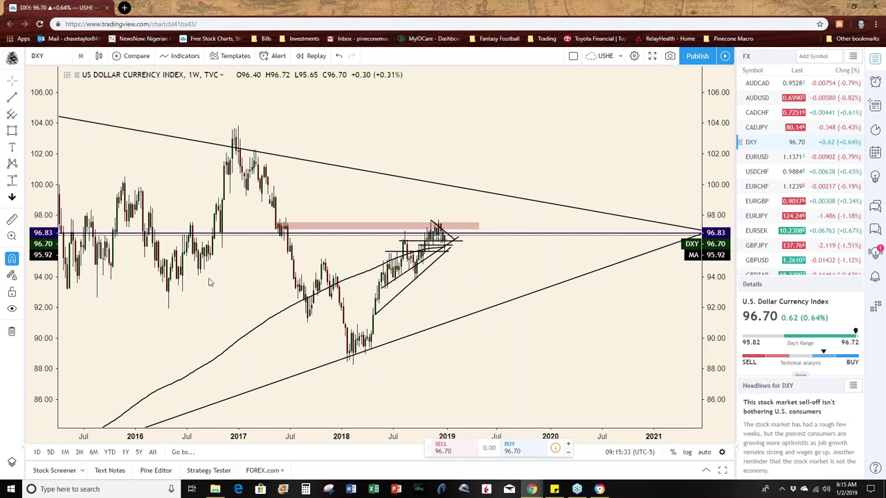
left_click_drag(720, 229, 724, 355)
scroll(678, 190, "left", 5)
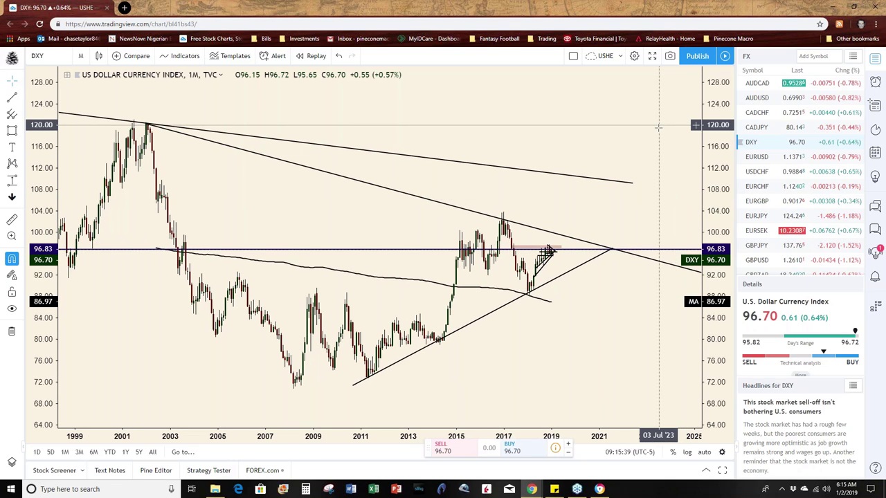
scroll(637, 253, "up", 1)
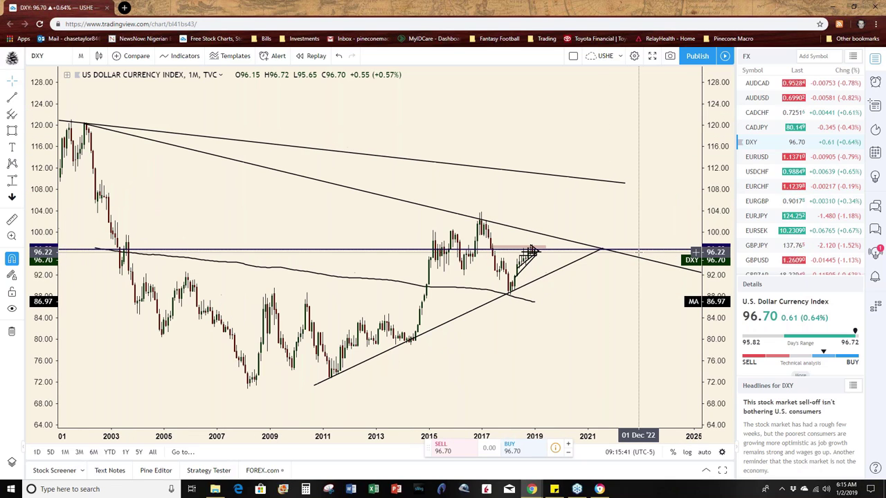
left_click(82, 57)
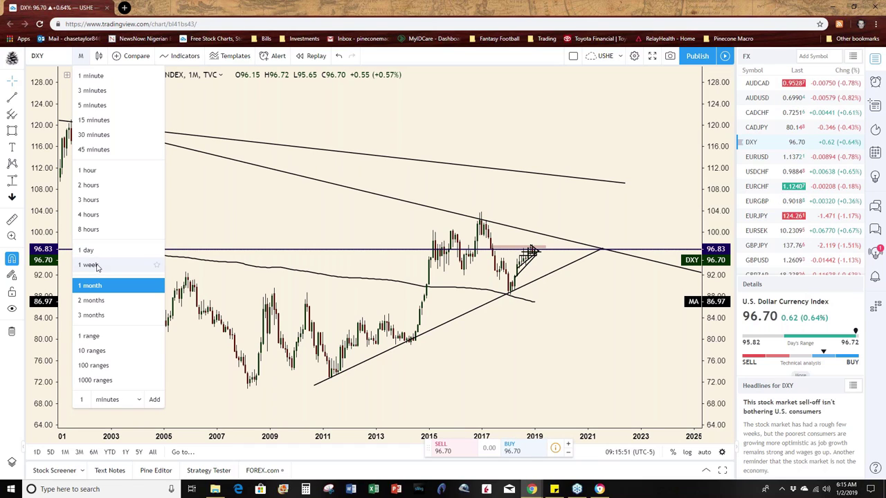
Switch DXY to 1-day candles, framing the recent triangle just below 96.83
left_click(109, 250)
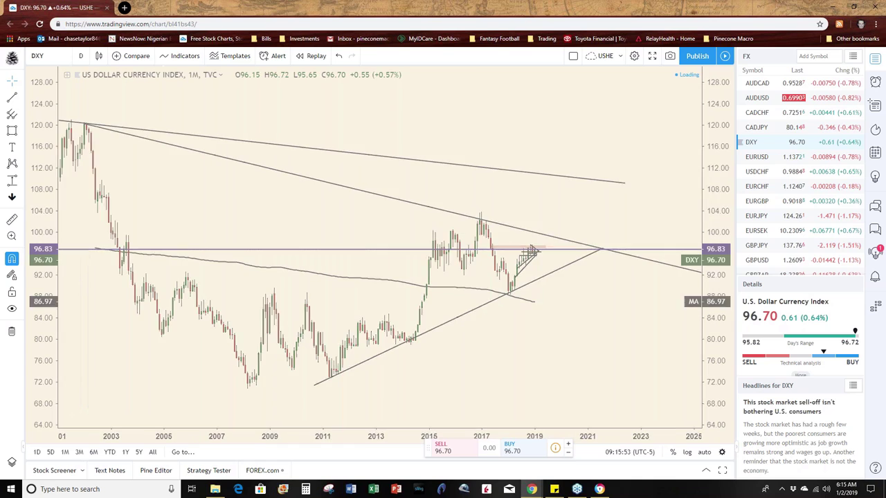
left_click_drag(710, 328, 704, 259)
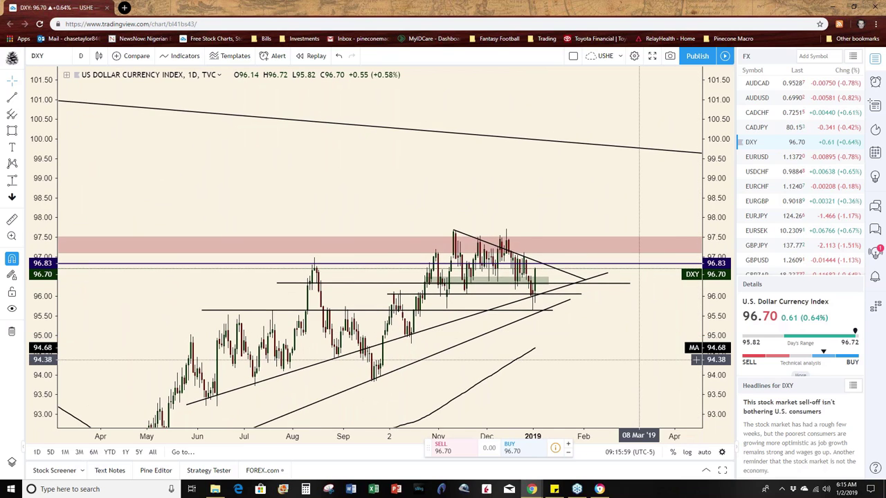
left_click_drag(641, 359, 634, 270)
scroll(630, 318, "up", 4)
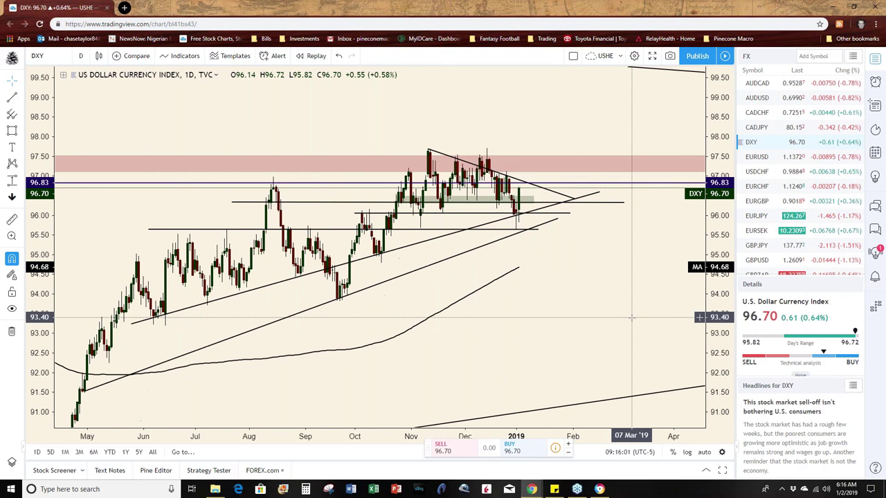
left_click_drag(586, 318, 627, 317)
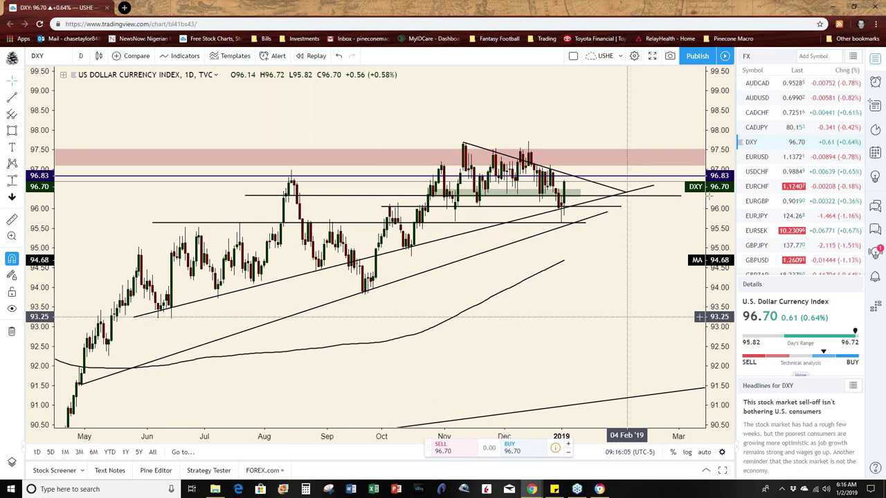
left_click(853, 55)
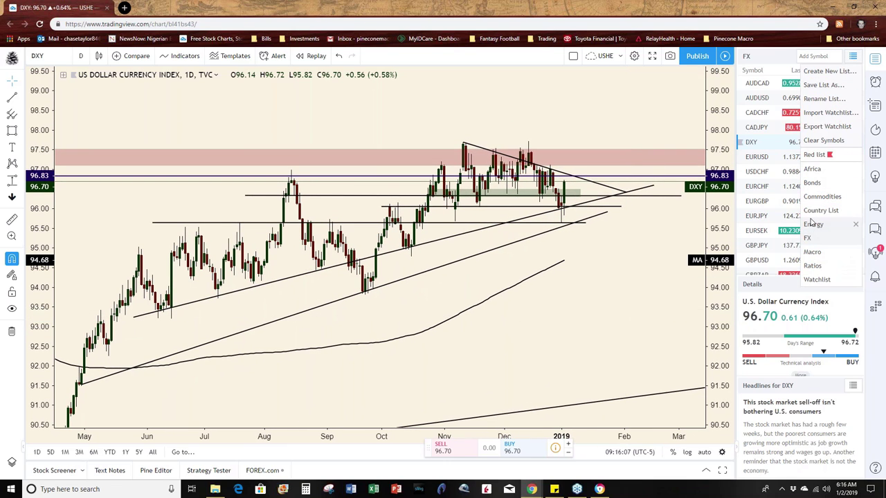
Switch to the Macro watchlist and chart the S&P 500 index
left_click(812, 252)
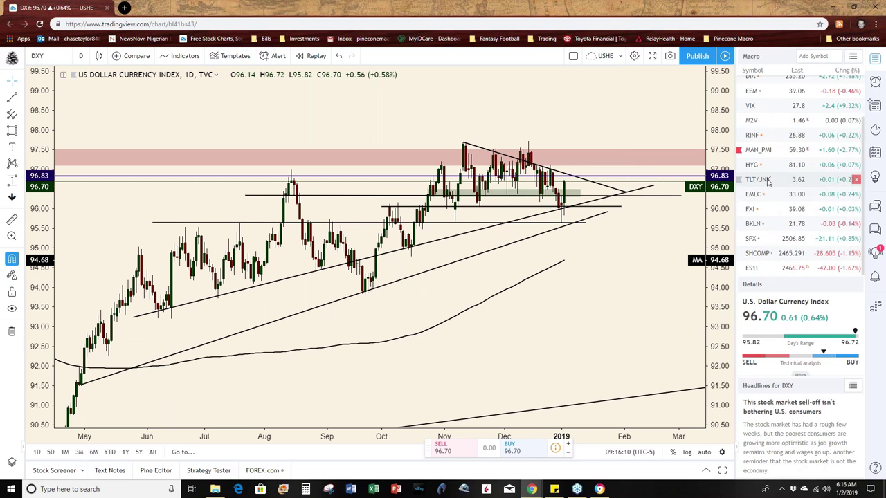
left_click(767, 238)
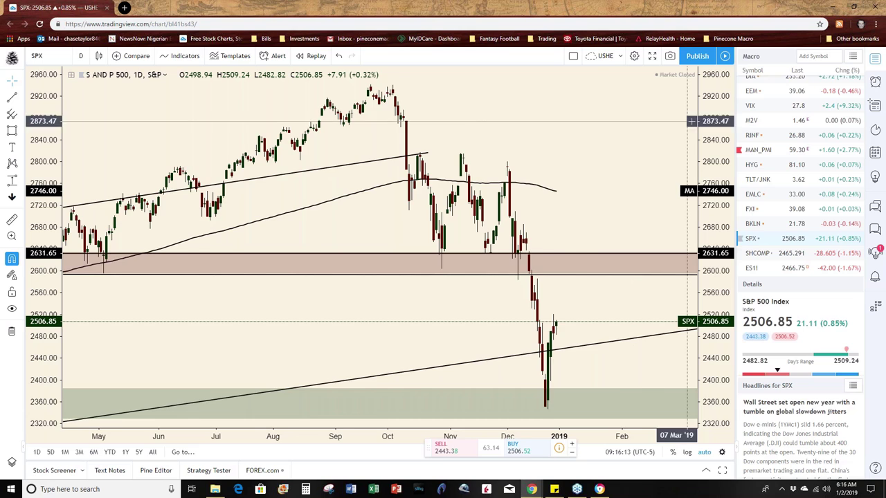
scroll(675, 139, "down", 4)
Put the S&P 500 on 1-week candles and pan to show 2014–2020
left_click(81, 55)
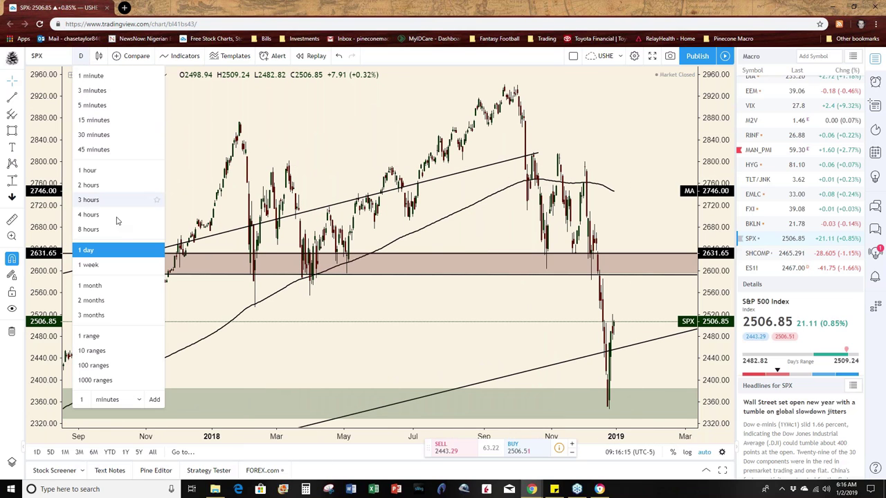
left_click(110, 266)
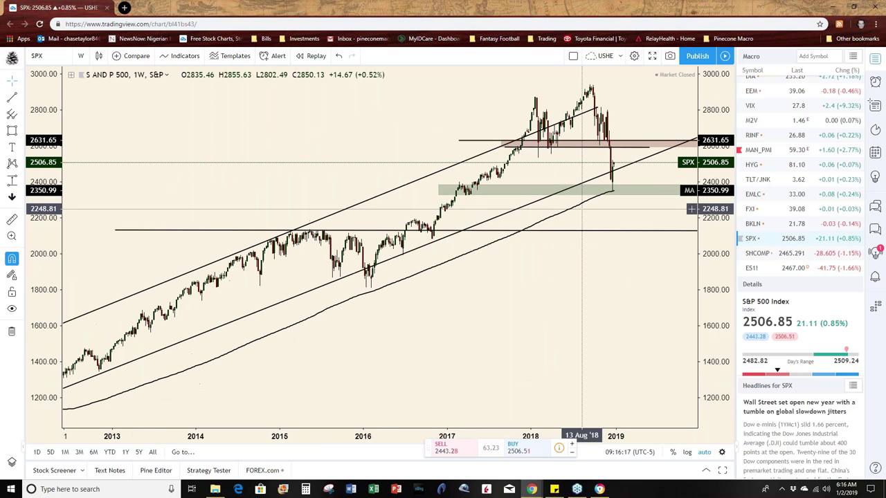
left_click_drag(581, 316, 471, 348)
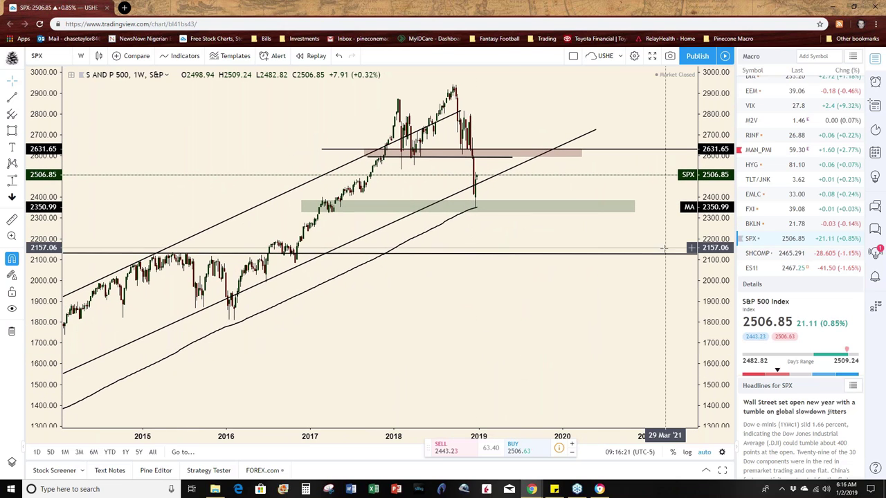
left_click_drag(664, 284, 515, 294)
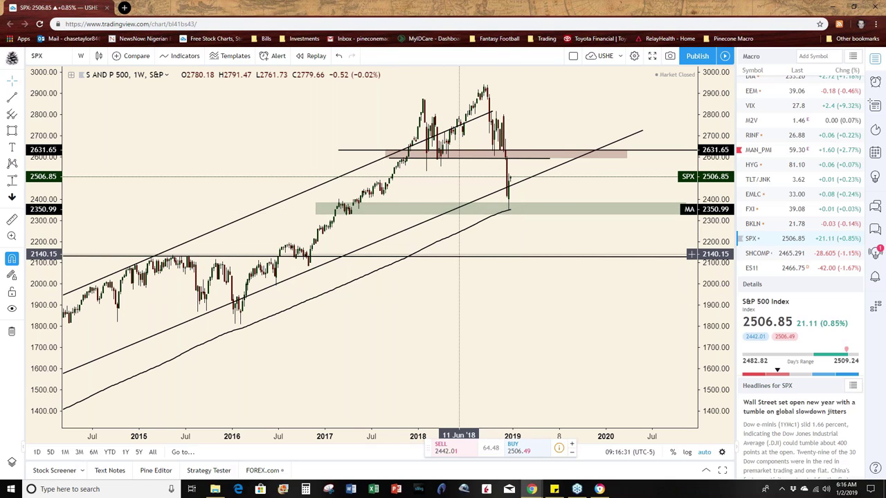
left_click_drag(458, 254, 542, 254)
left_click(80, 56)
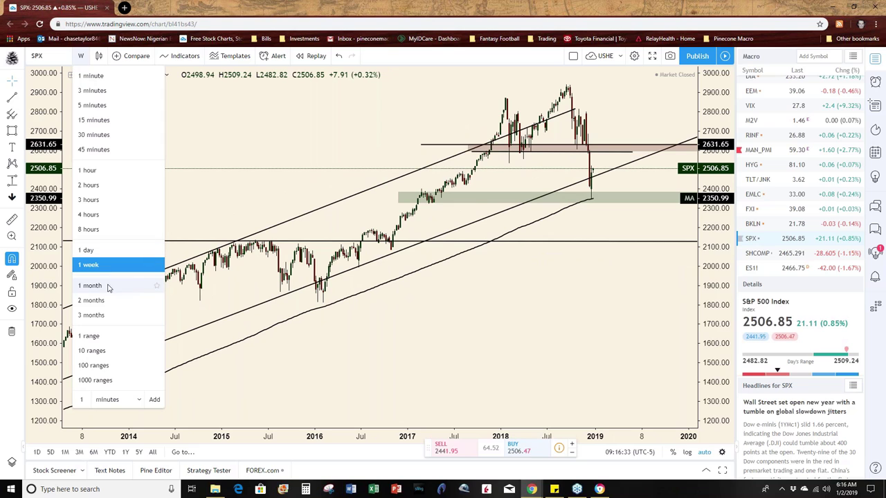
left_click(89, 285)
scroll(568, 301, "up", 4)
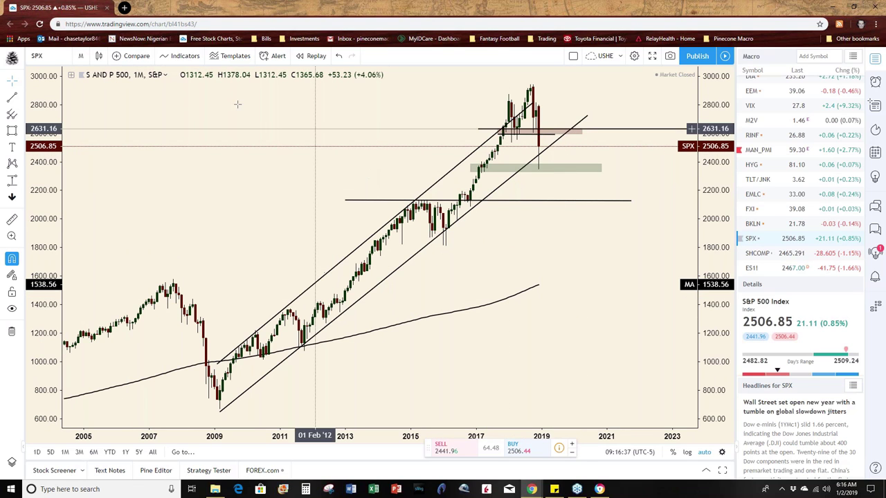
left_click(81, 55)
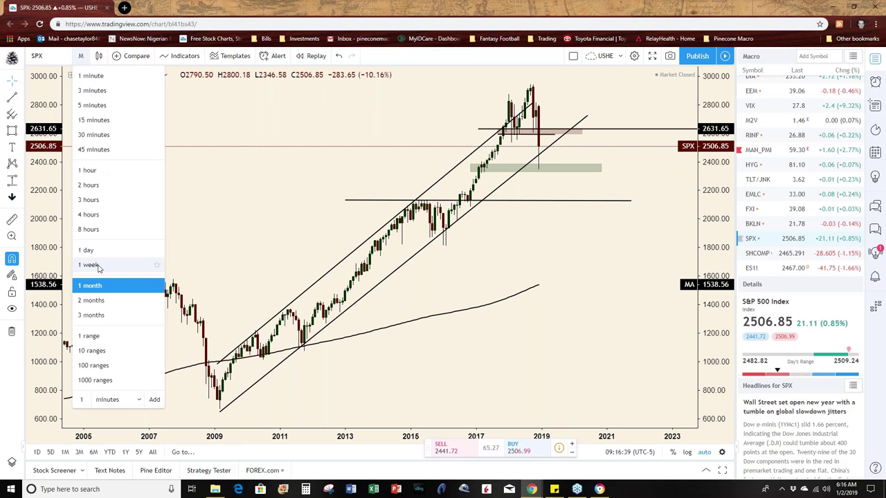
left_click(99, 265)
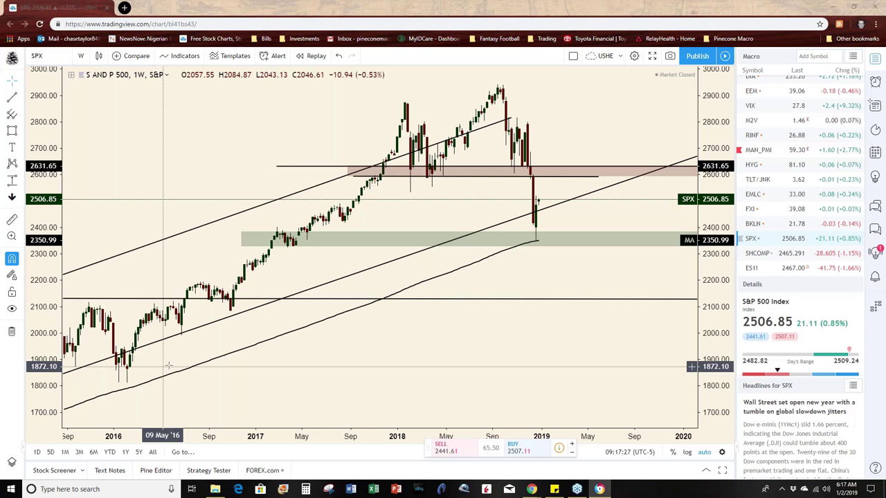
Switch to the Bonds watchlist and chart the US 2-year yield (US02Y)
left_click(852, 55)
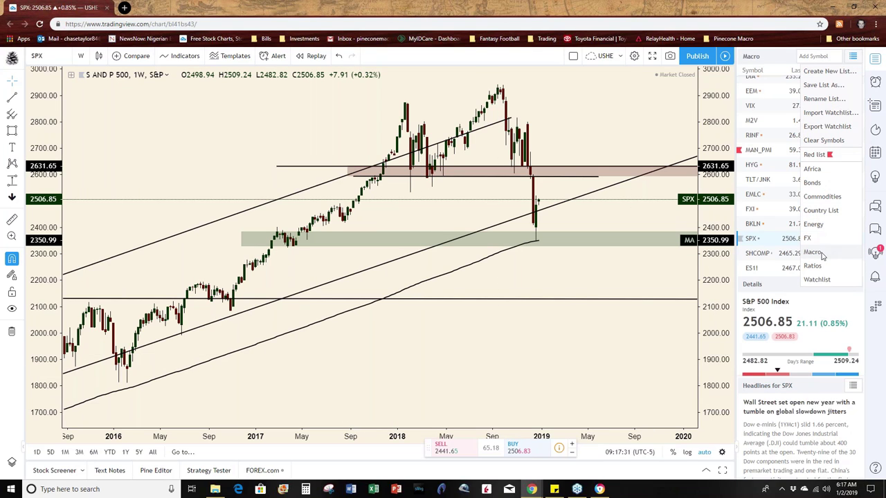
left_click(813, 182)
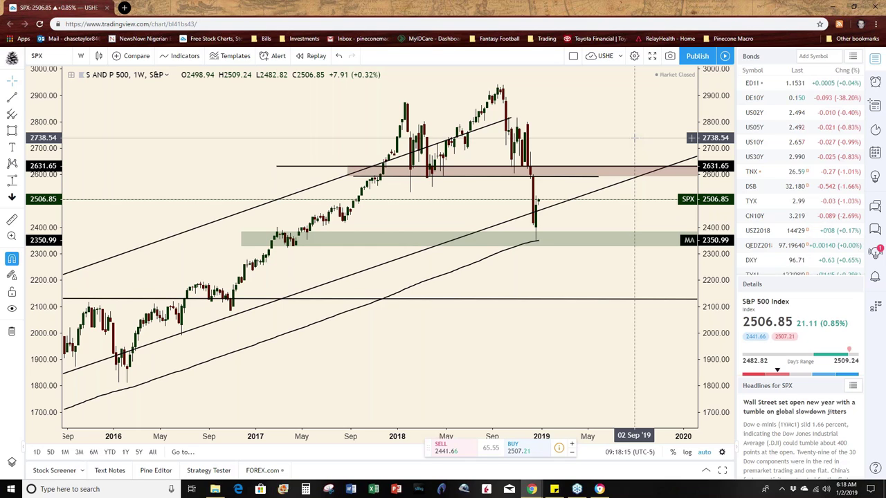
left_click(767, 115)
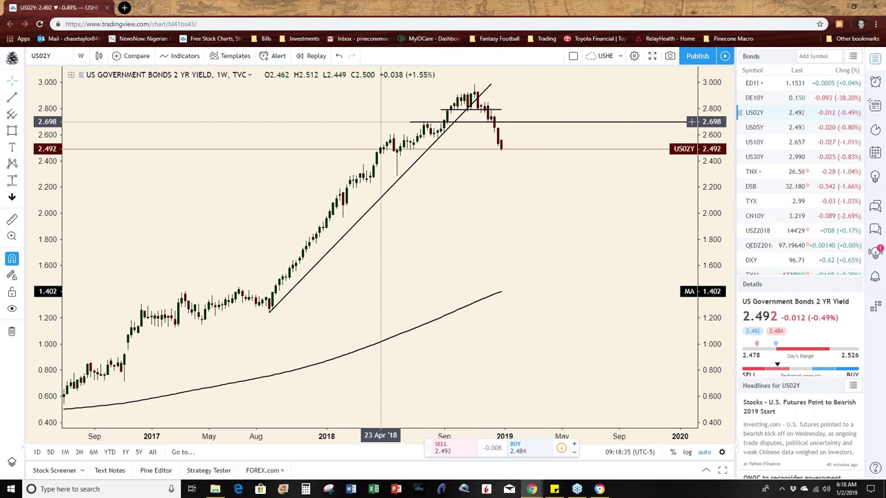
Lower the US10Y horizontal line from 2.618 to about 2.61, then switch to the US30Y chart
key("Down")
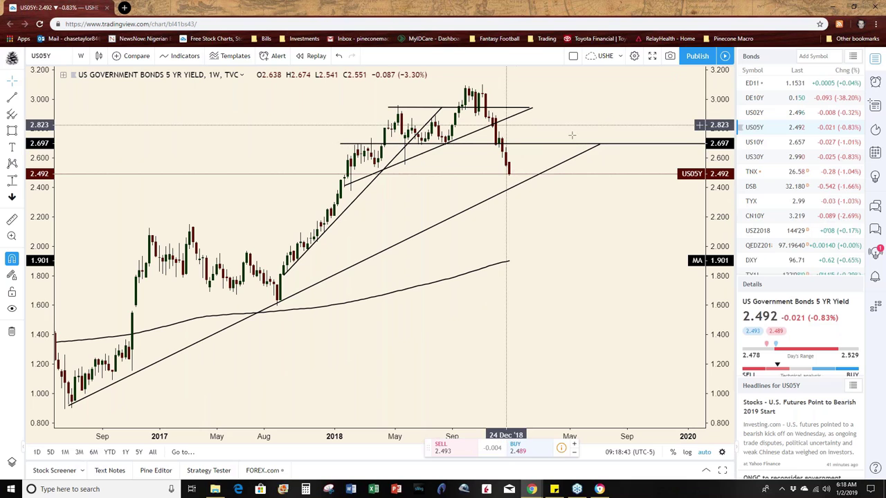
left_click(753, 142)
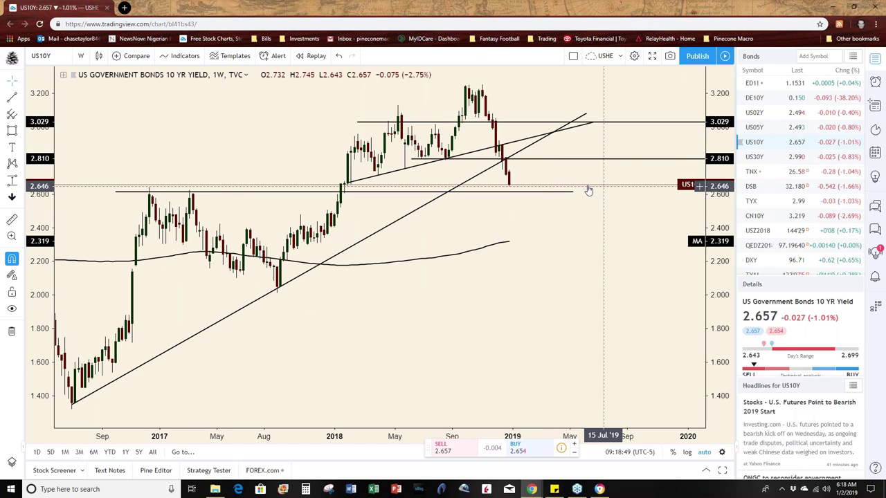
left_click(565, 191)
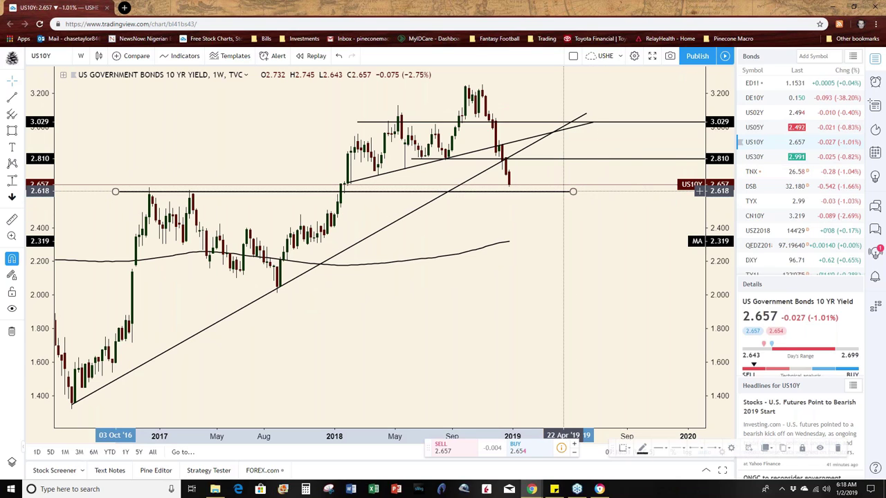
left_click_drag(565, 191, 574, 193)
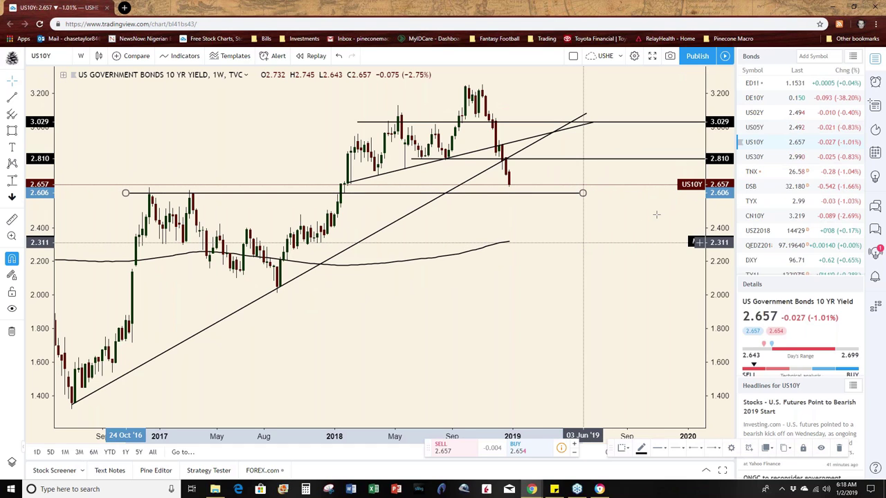
key("Down")
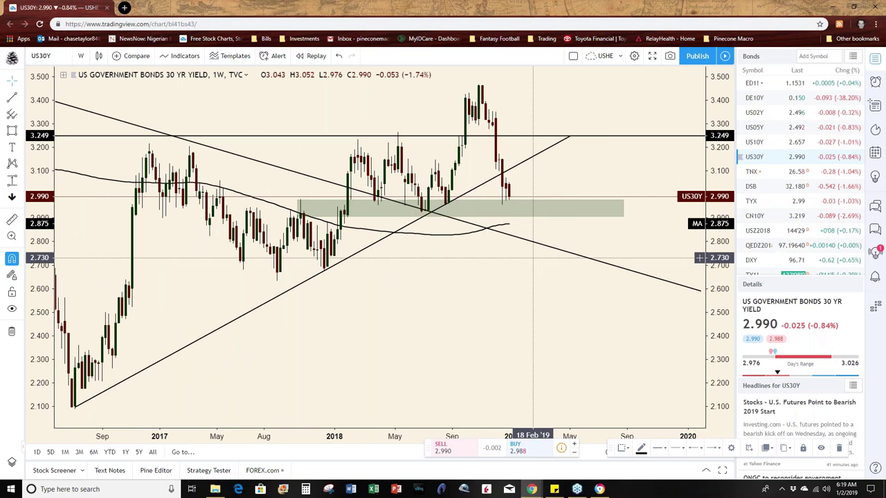
Chart the weekly US05Y yield and pan its history back to 2016
left_click(758, 142)
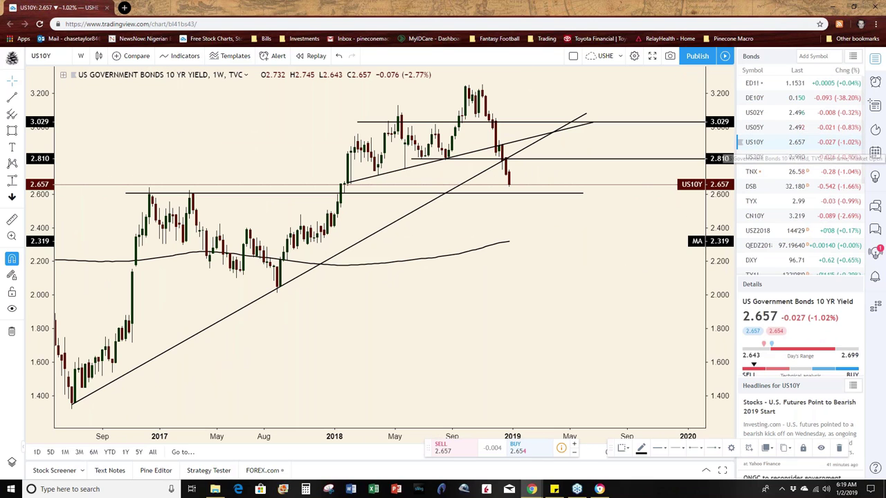
left_click(773, 130)
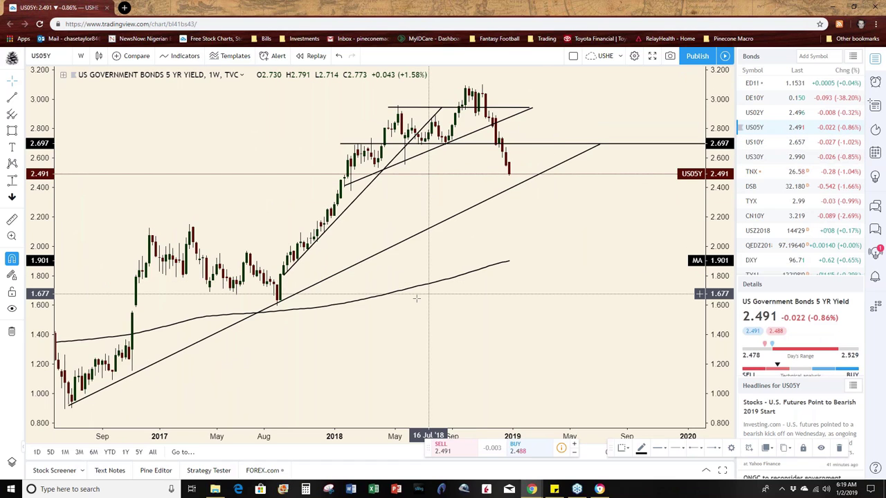
left_click_drag(416, 297, 504, 306)
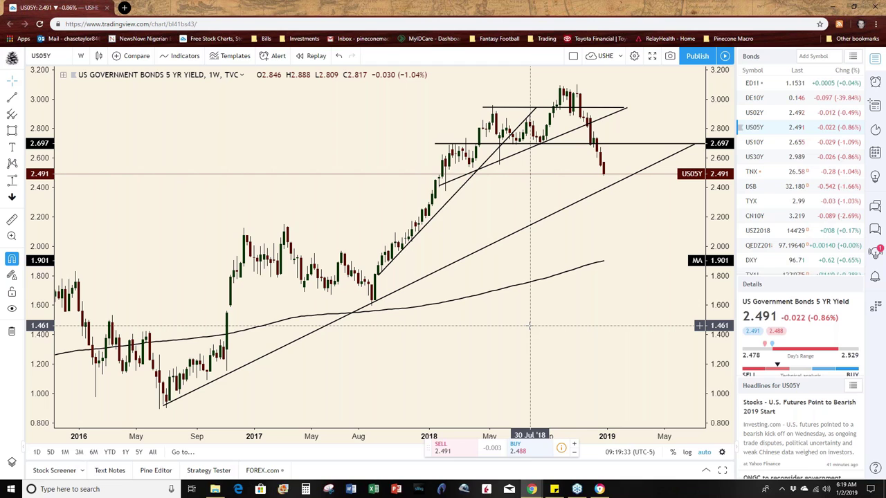
left_click_drag(579, 312, 561, 311)
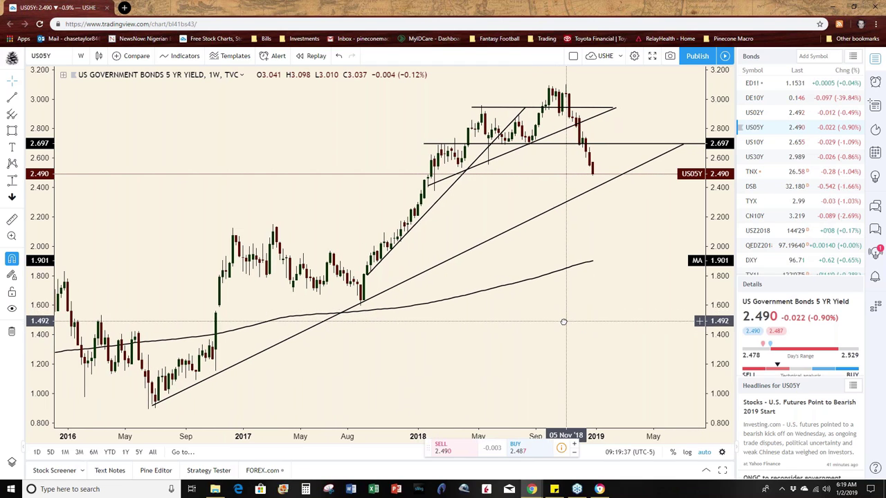
left_click_drag(514, 323, 510, 323)
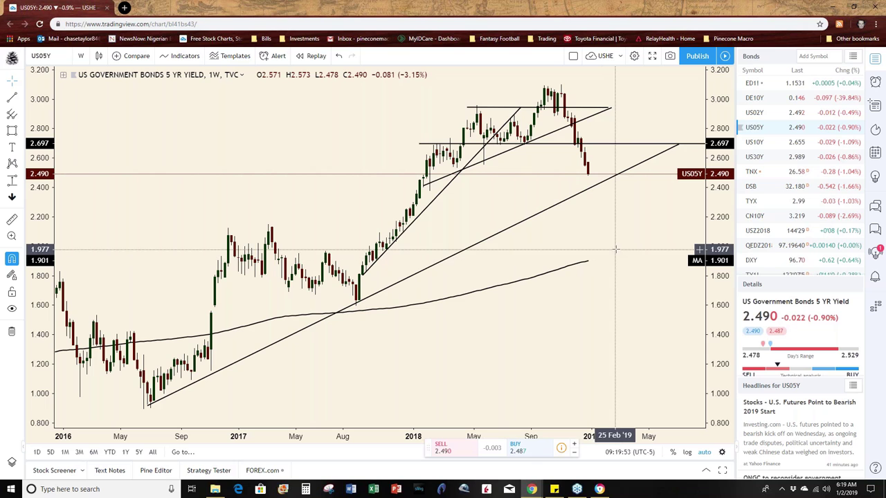
Switch back to the weekly US30Y yield chart from the watchlist
left_click(748, 160)
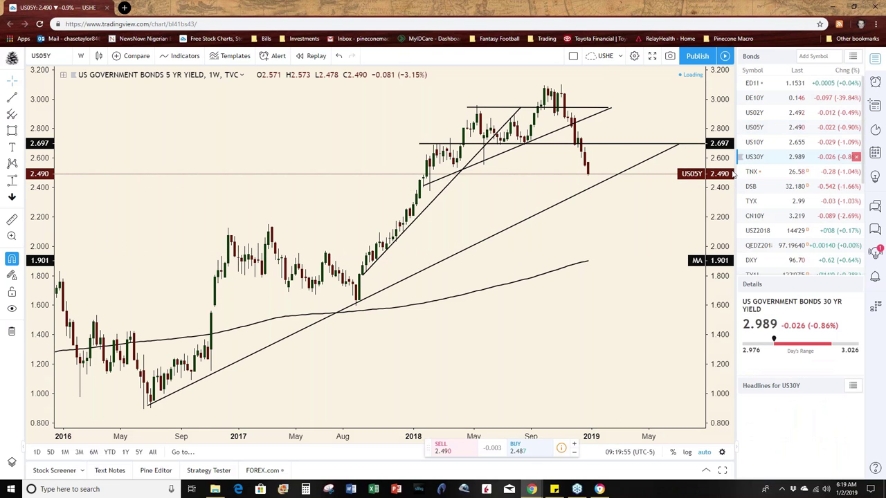
scroll(582, 275, "right", 1)
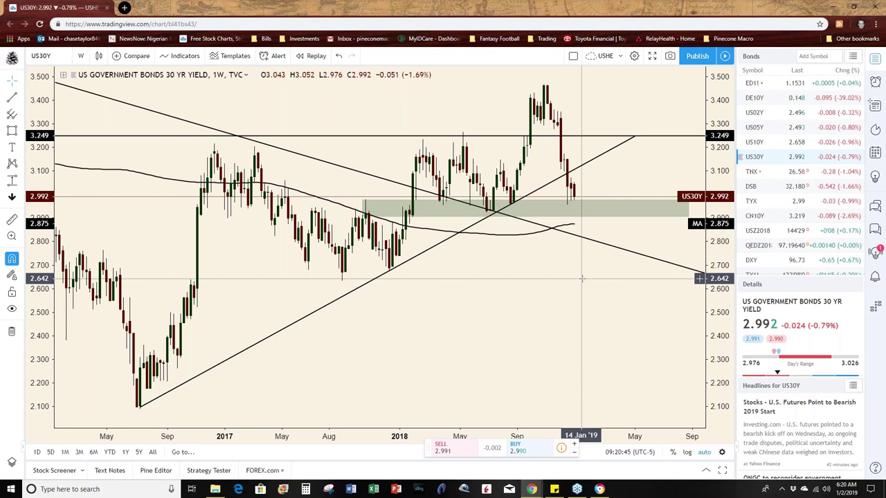
Switch to the Energy watchlist and chart CL1! zoomed out to 2015
left_click(852, 56)
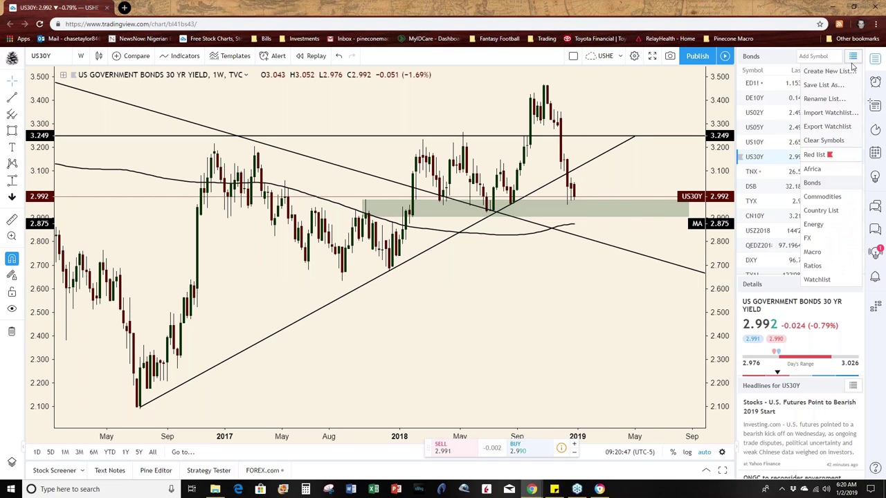
left_click(813, 224)
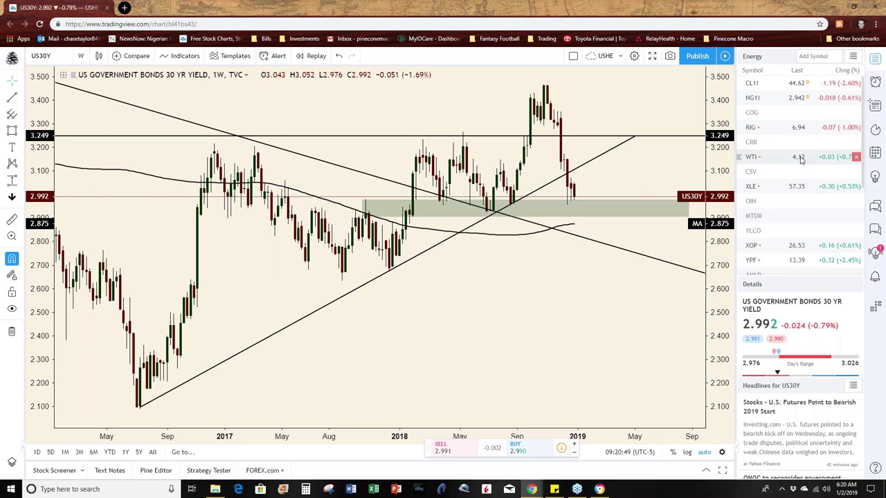
left_click(763, 83)
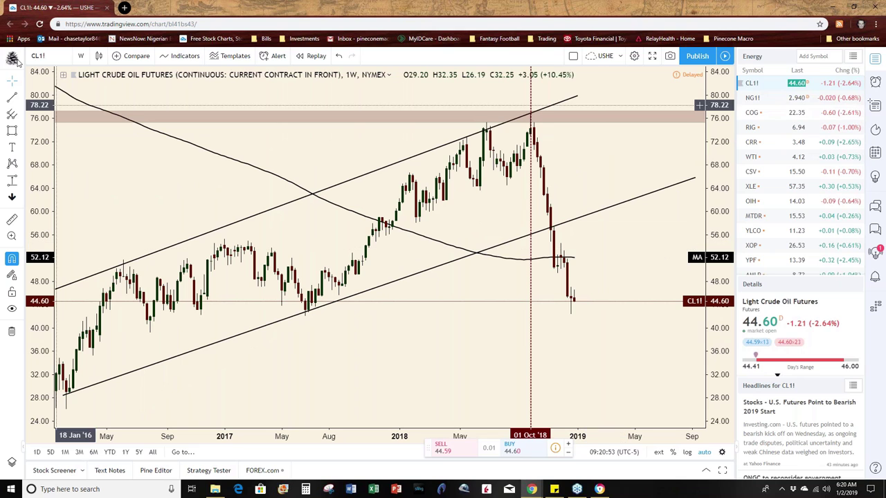
scroll(311, 270, "down", 3)
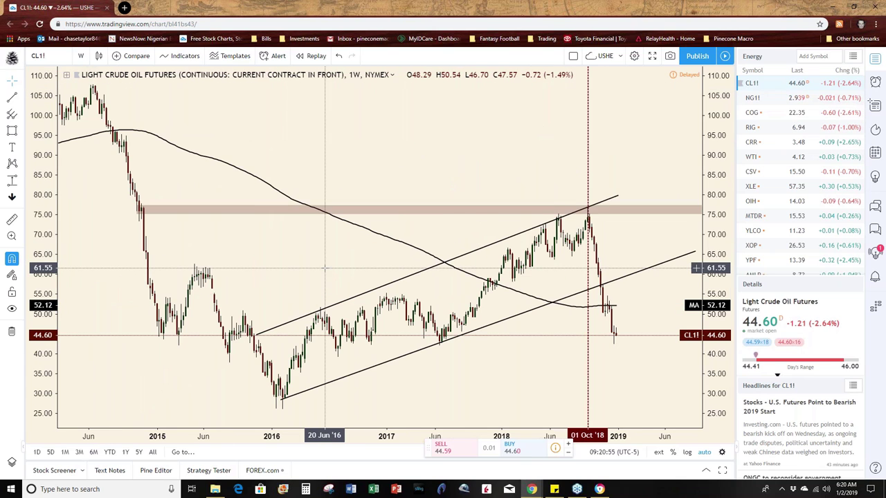
scroll(325, 267, "up", 1)
scroll(318, 270, "down", 2)
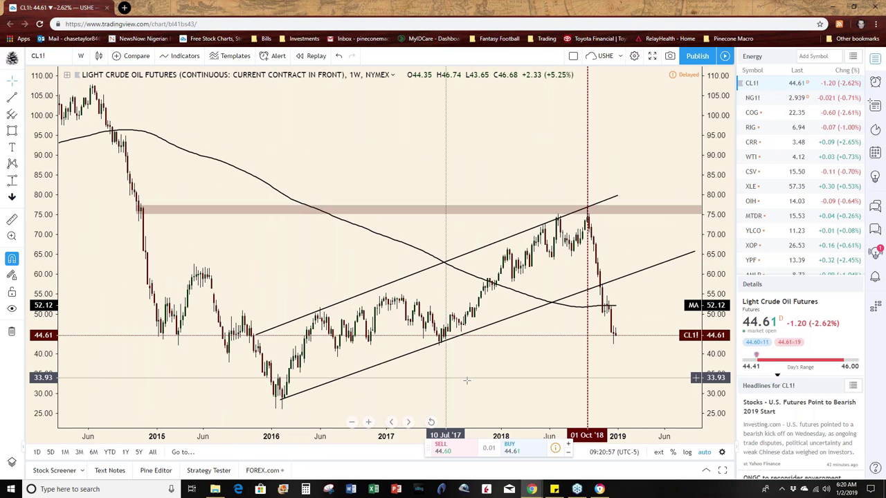
scroll(443, 379, "down", 1)
left_click_drag(443, 378, 435, 376)
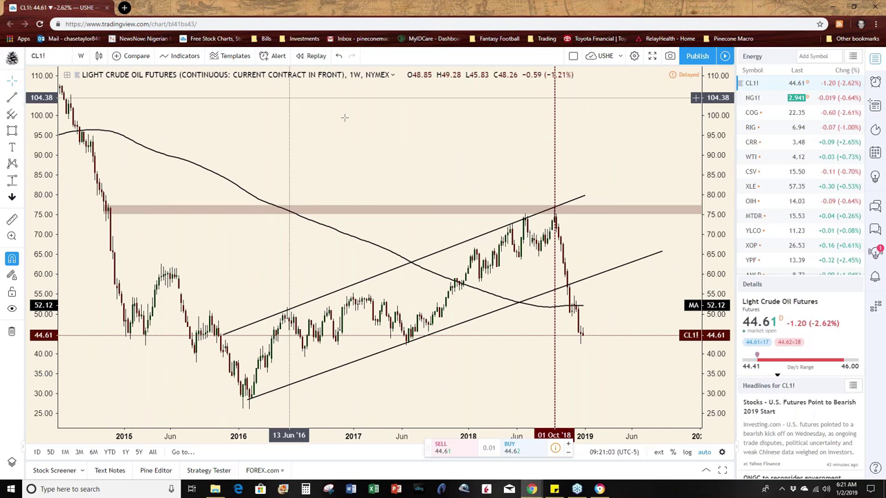
left_click_drag(380, 140, 370, 141)
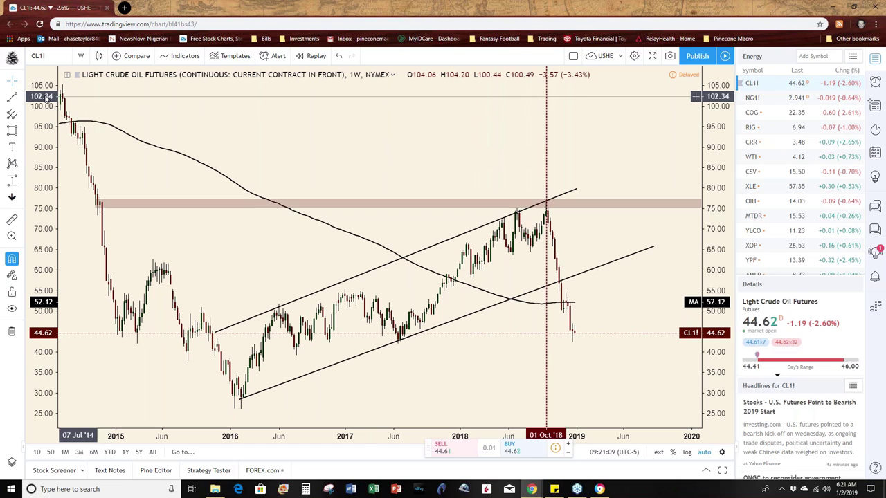
Draw a horizontal ray at 40.10 starting from early 2015
left_click(22, 97)
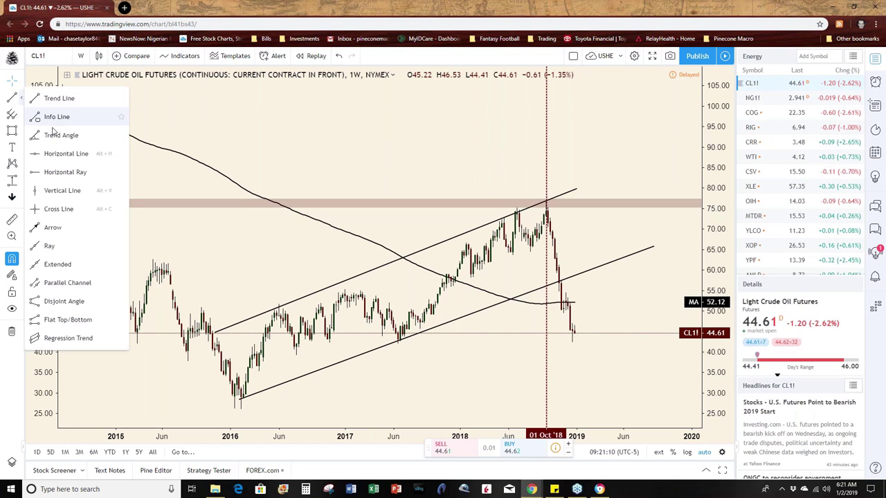
left_click(65, 172)
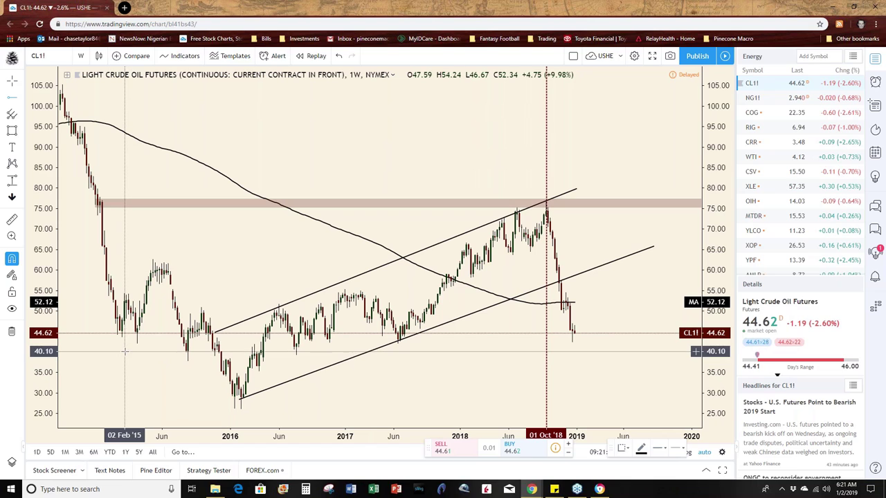
left_click(125, 351)
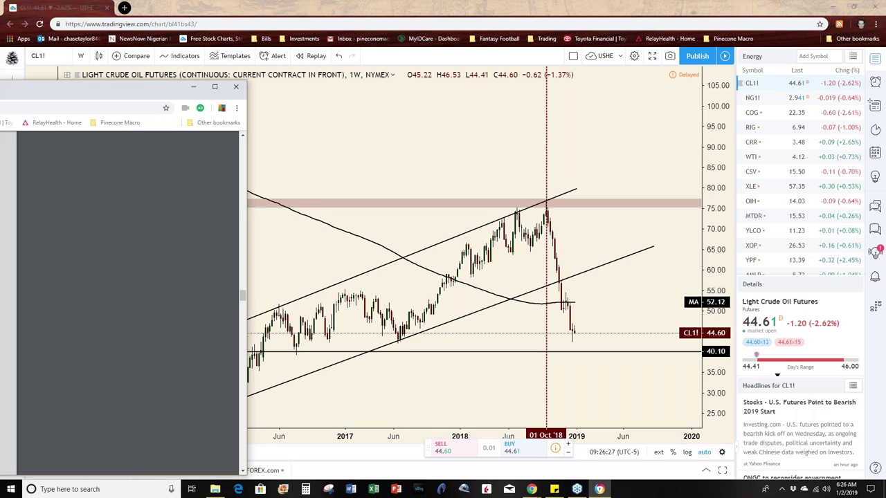
Bring The Cascade newsletter PDF over the chart and review its first page
left_click_drag(0, 77, 551, 0)
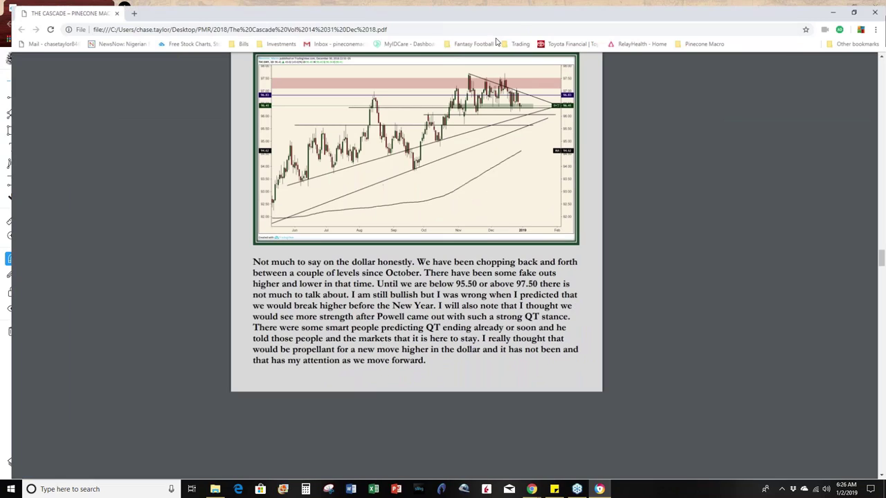
scroll(745, 205, "up", 5)
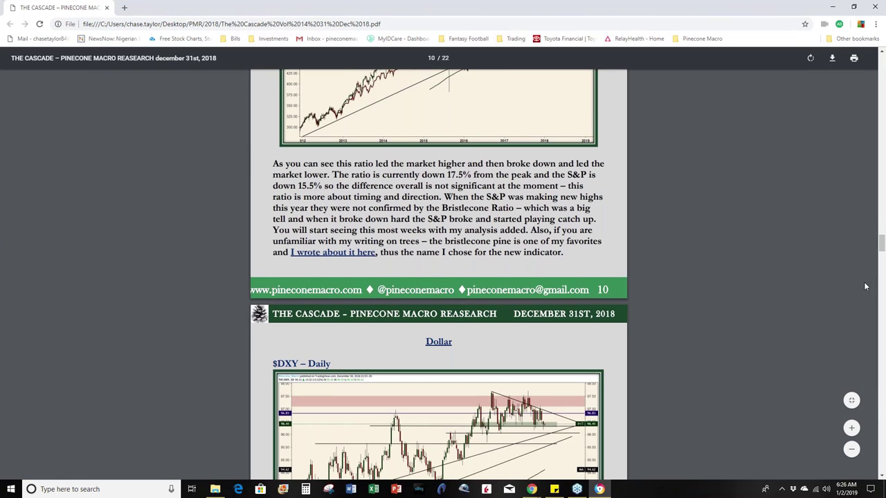
scroll(884, 223, "up", 5)
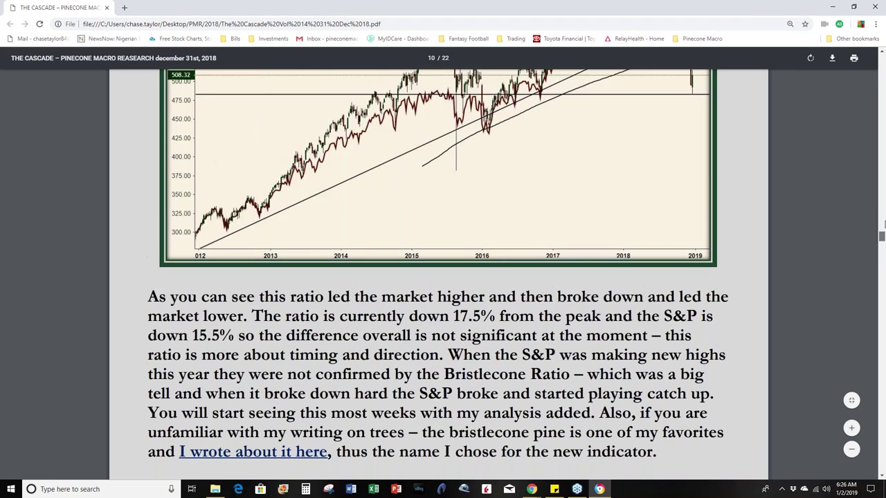
left_click_drag(884, 223, 882, 61)
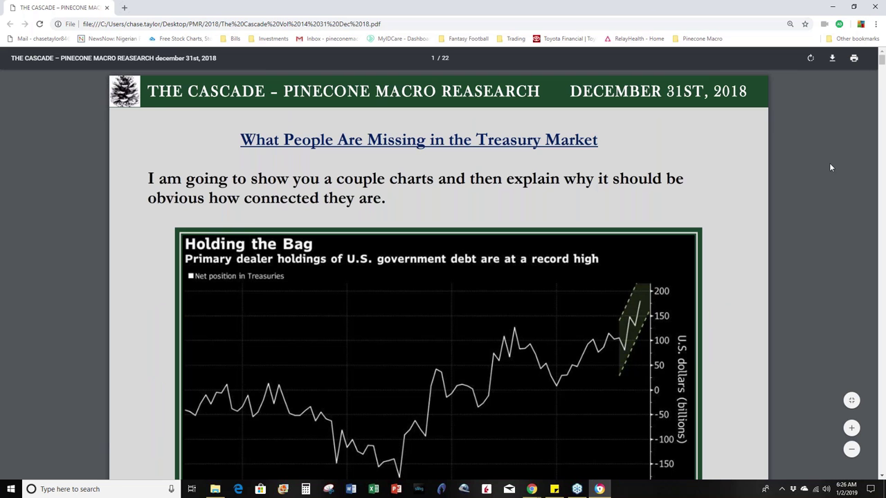
scroll(823, 170, "down", 2)
scroll(810, 177, "down", 4)
scroll(817, 208, "up", 3)
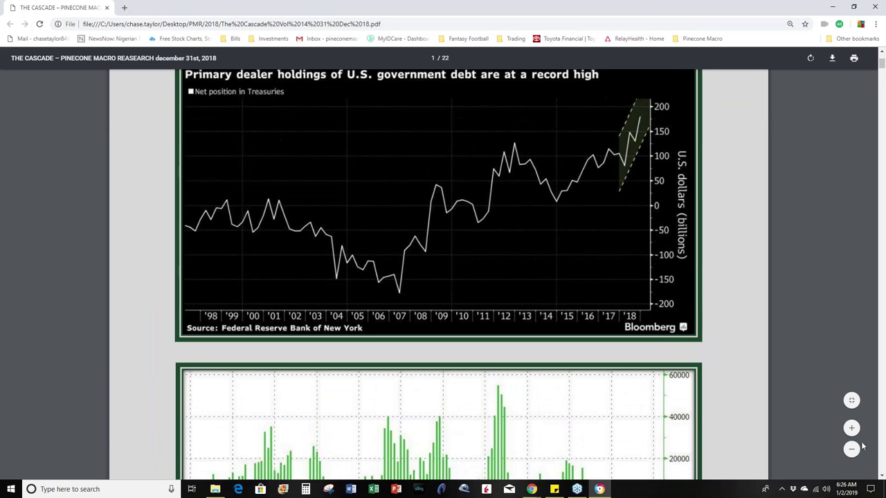
scroll(789, 289, "down", 1, "ctrl")
scroll(789, 289, "up", 5)
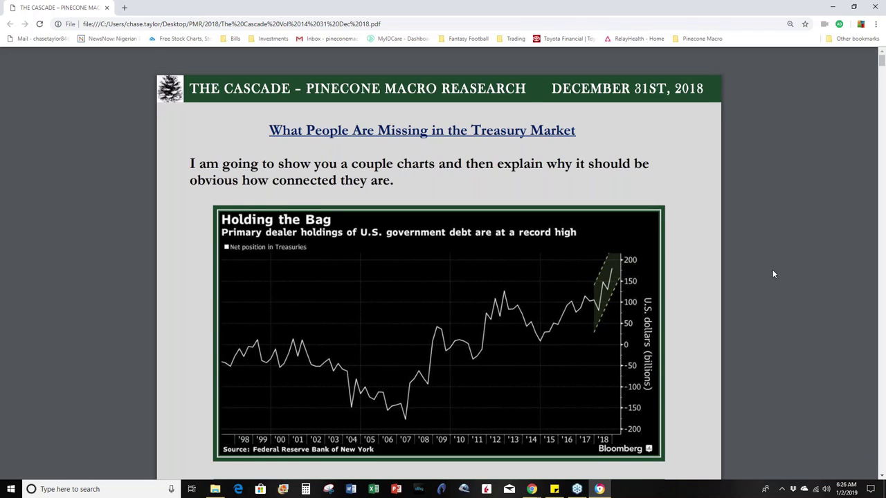
scroll(773, 272, "down", 1)
scroll(772, 272, "up", 1)
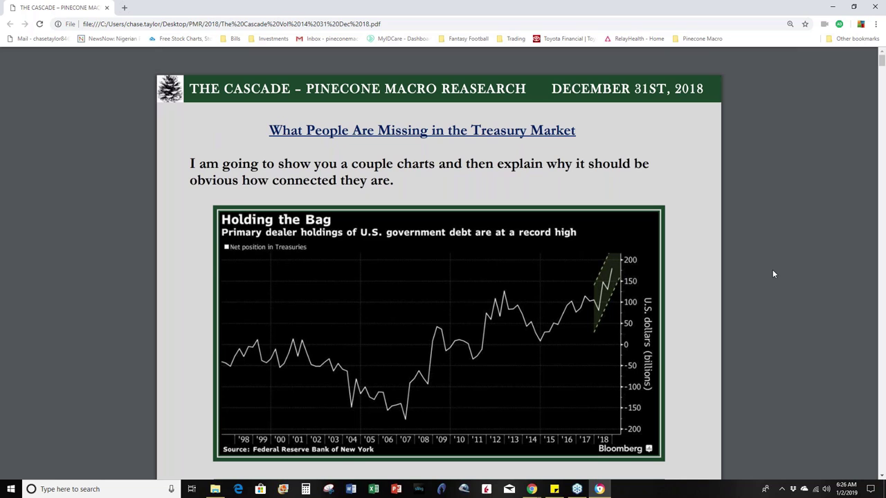
Scroll through the newsletter to page 5's maturity chart, then minimize Chrome
scroll(773, 274, "down", 7)
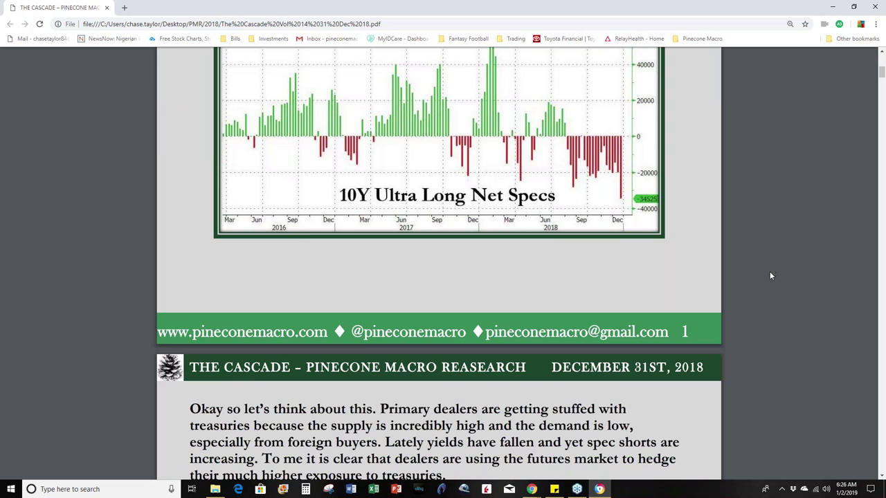
scroll(770, 276, "down", 3)
scroll(770, 276, "down", 2)
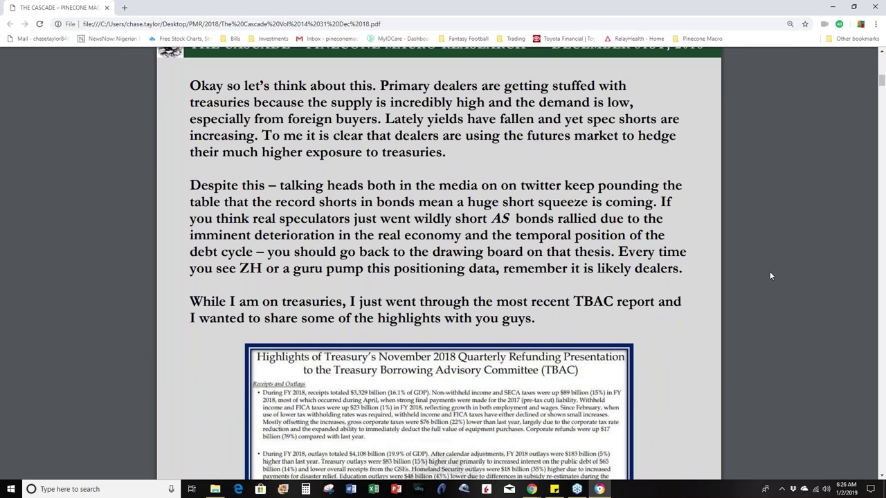
scroll(769, 275, "down", 5)
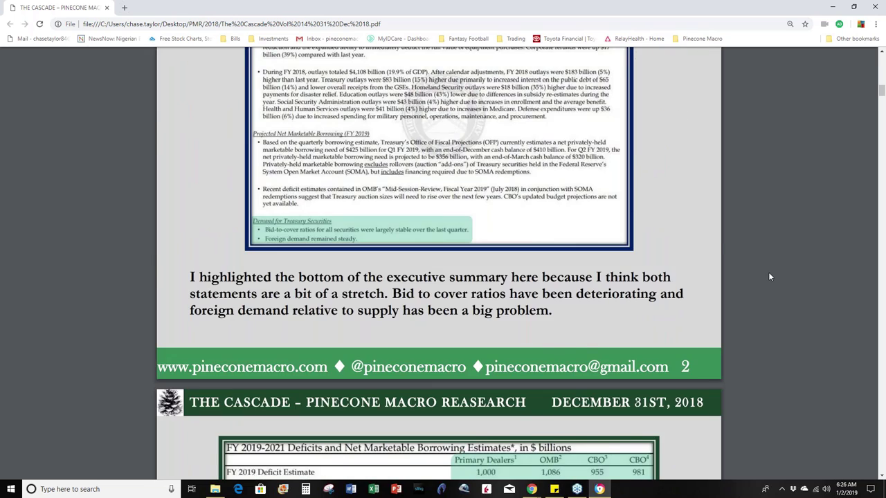
scroll(768, 277, "down", 4)
scroll(768, 277, "down", 1)
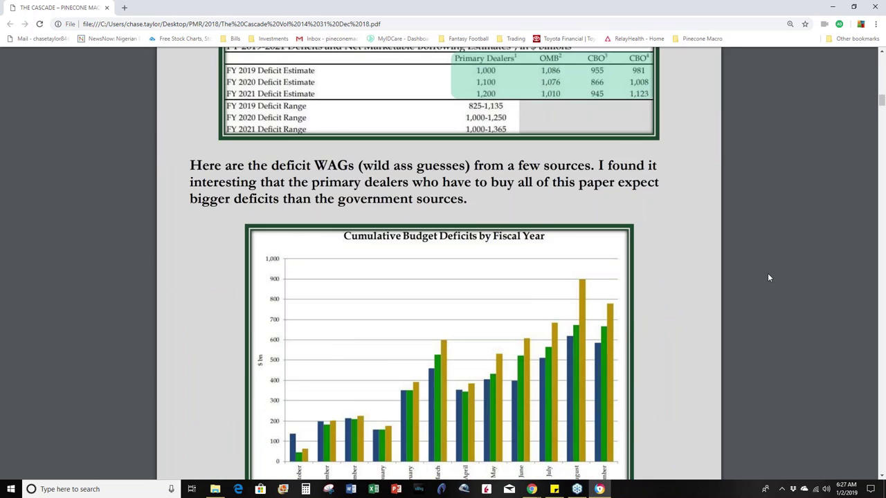
scroll(768, 277, "down", 6)
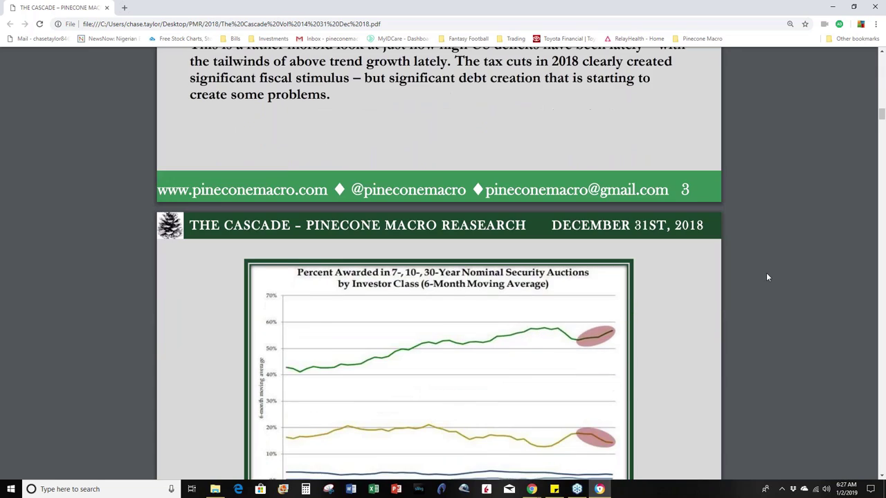
scroll(767, 278, "down", 8)
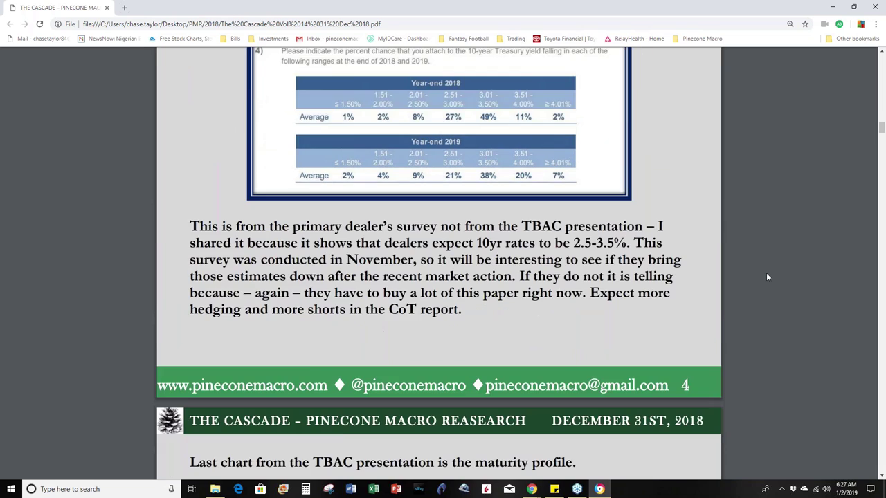
scroll(767, 276, "down", 1)
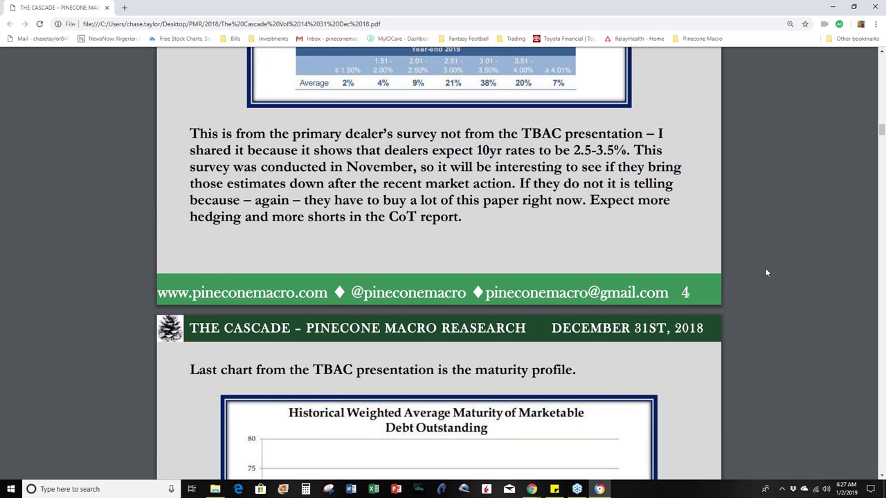
scroll(773, 269, "down", 2)
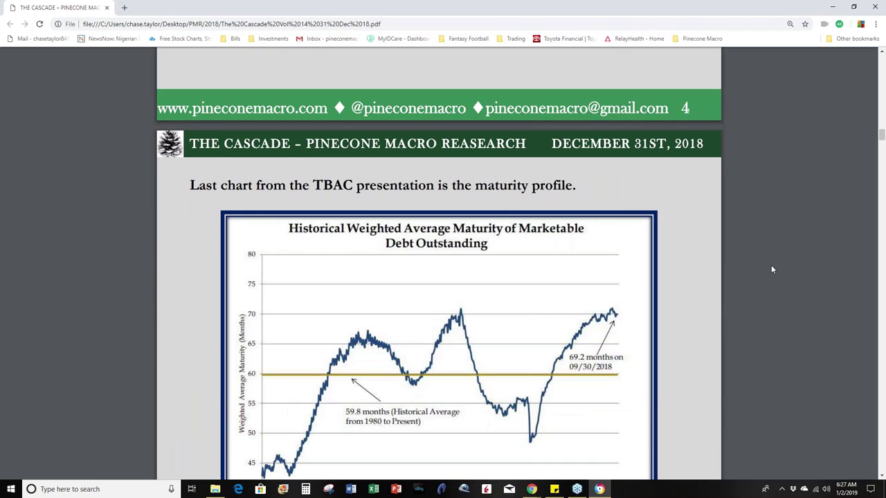
scroll(772, 269, "down", 1)
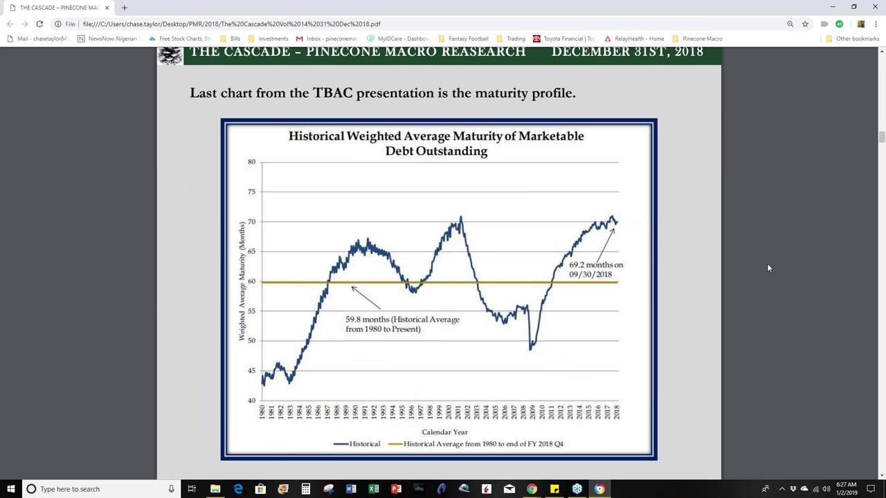
scroll(771, 263, "up", 2)
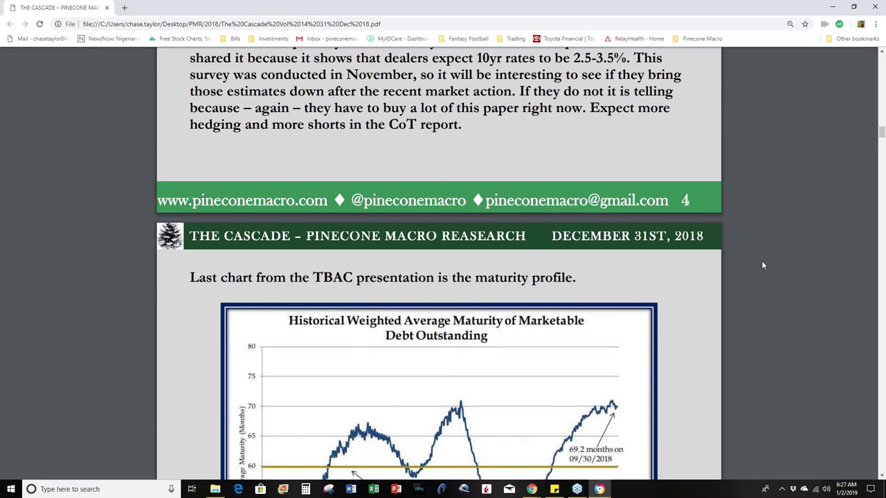
scroll(761, 260, "down", 2)
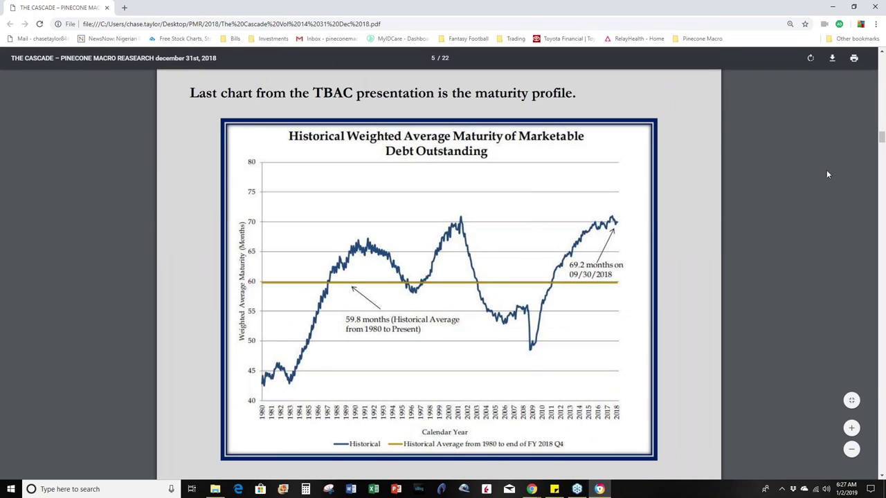
scroll(823, 171, "down", 4)
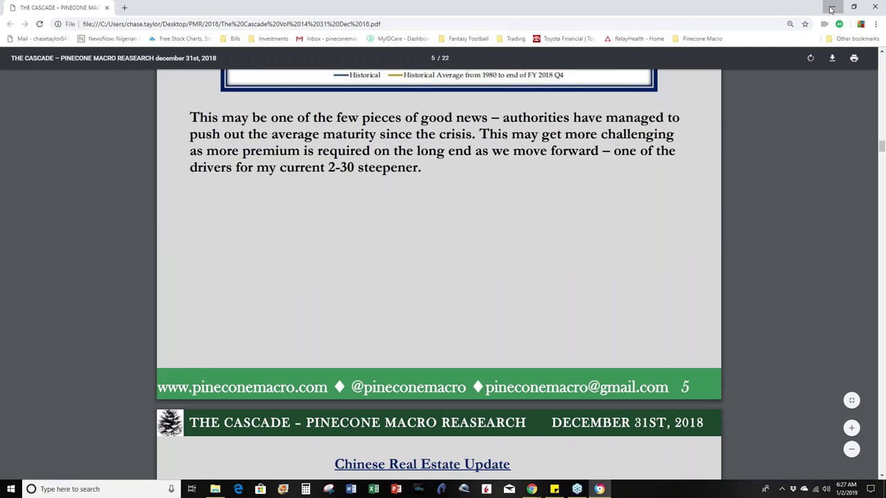
left_click(831, 8)
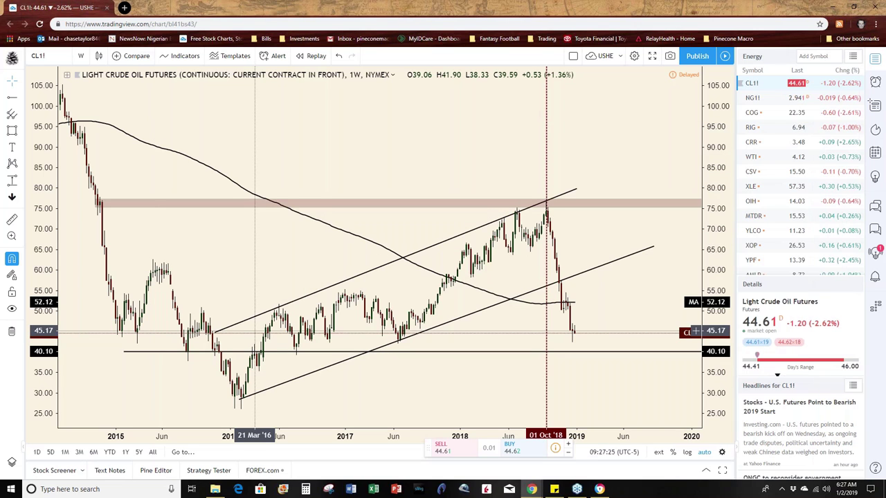